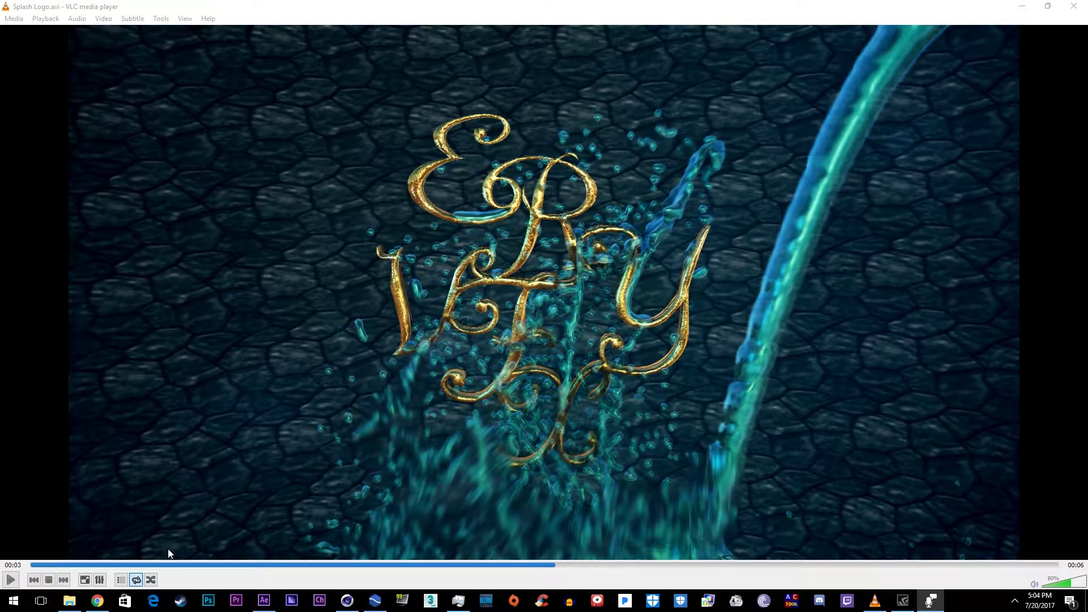
# Step: Play the finished Splash Logo.avi animation in VLC
pyautogui.click(11, 580)
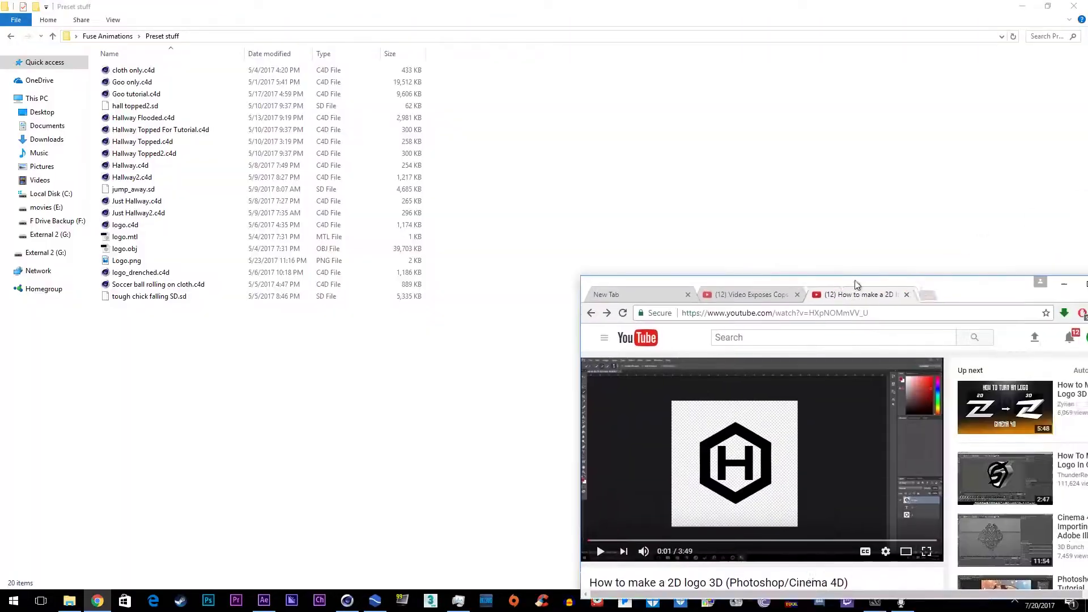
# Step: Maximize the 2D-logo-to-3D YouTube tutorial, select its title and playback time, then return to Preset stuff
pyautogui.moveTo(857, 284); pyautogui.dragTo(652, 1)
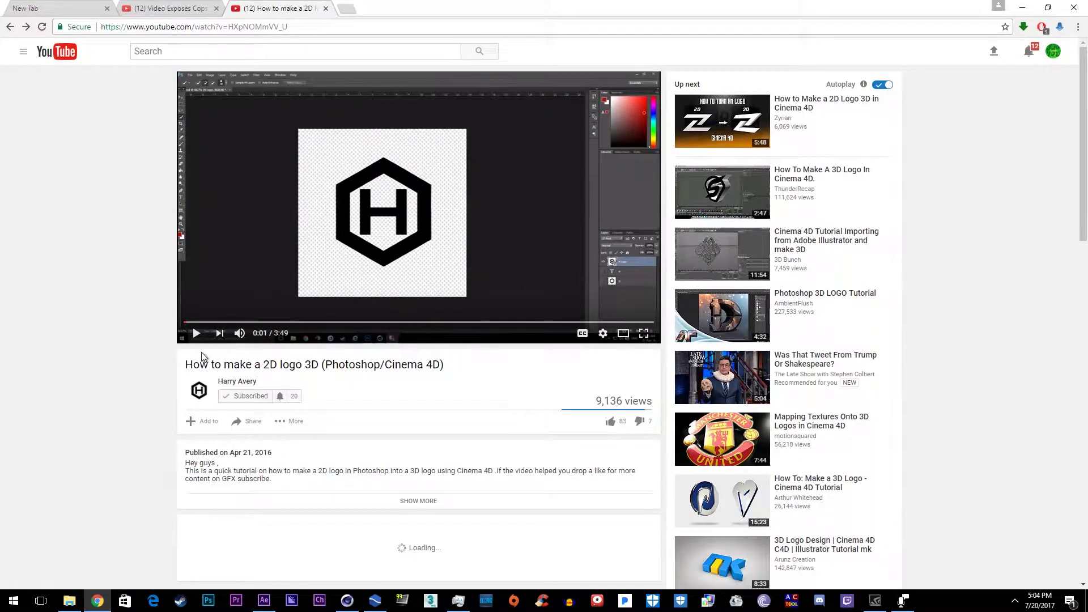
pyautogui.moveTo(194, 365); pyautogui.dragTo(445, 367)
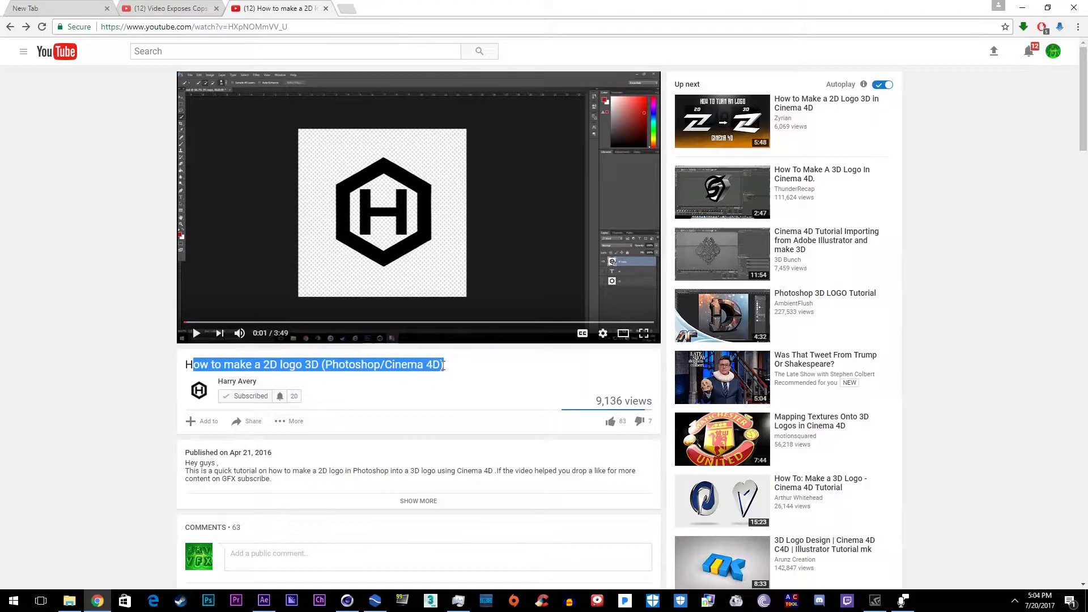
pyautogui.tripleClick(283, 334)
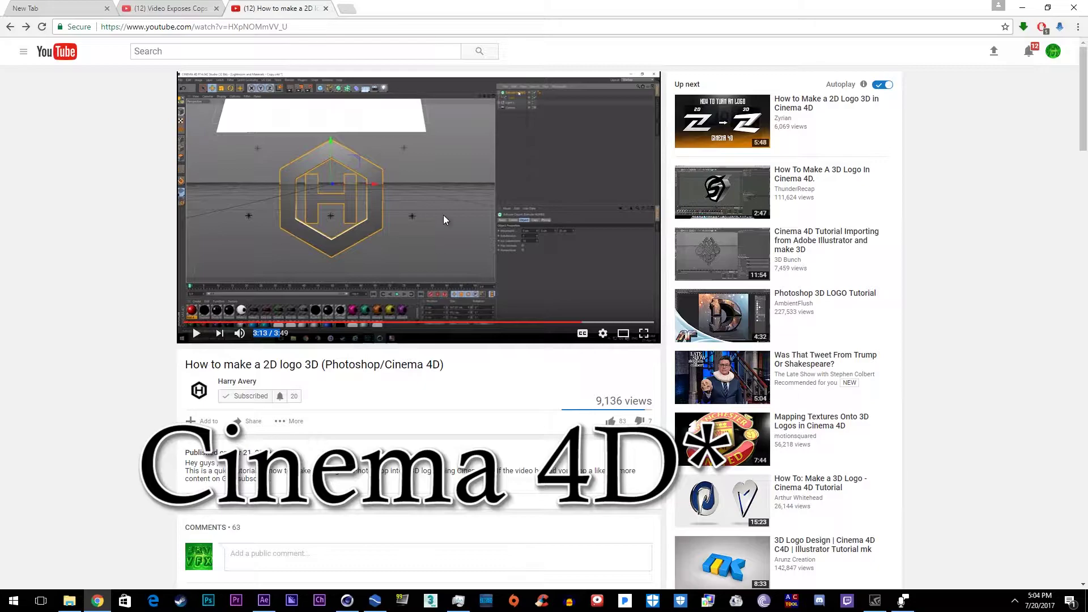
pyautogui.hotkey('alt', 'Tab')
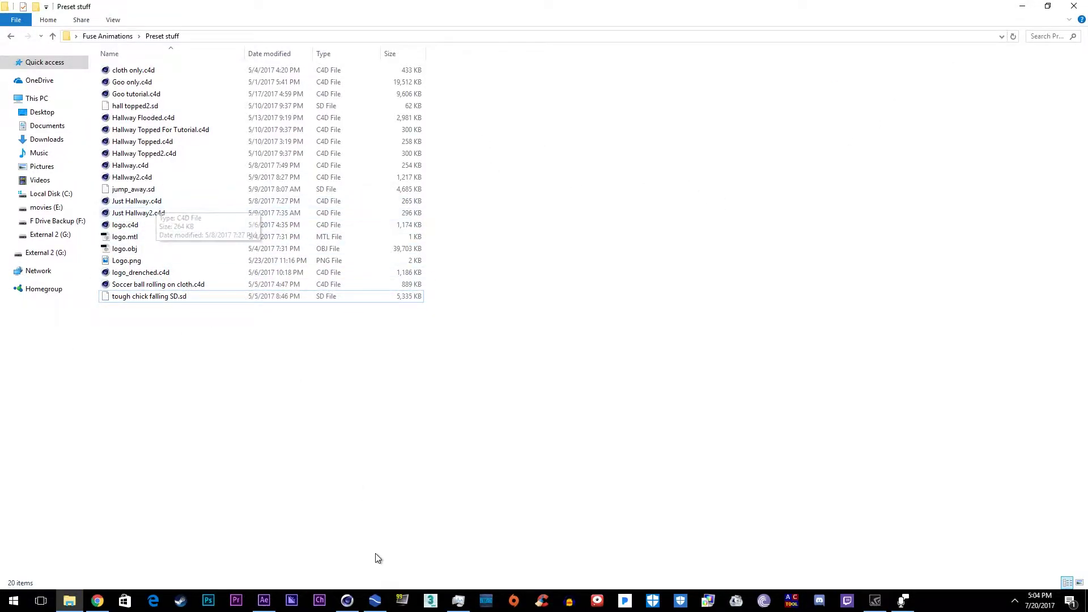
# Step: Bring up Cinema 4D's logo.obj scene and check the Plugins menu for RealFlow
pyautogui.click(346, 601)
pyautogui.click(447, 19)
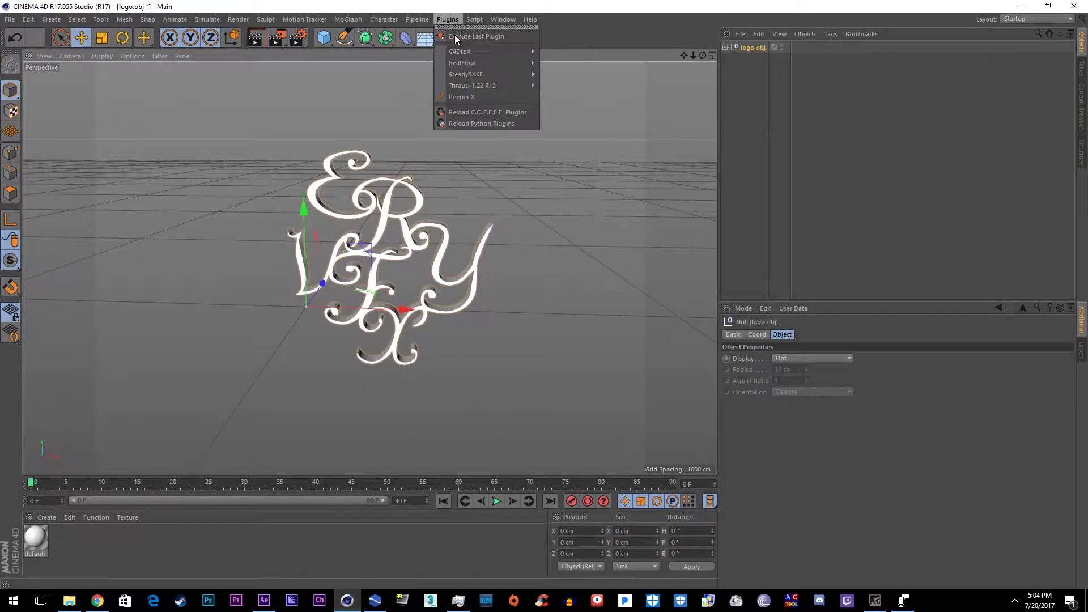
pyautogui.moveTo(464, 65)
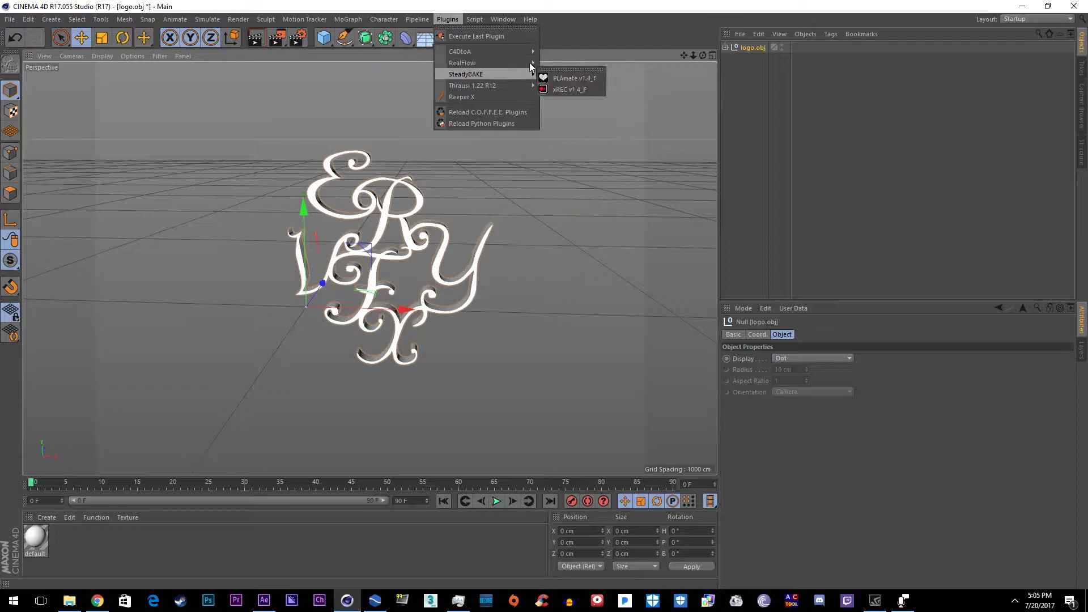
pyautogui.click(455, 20)
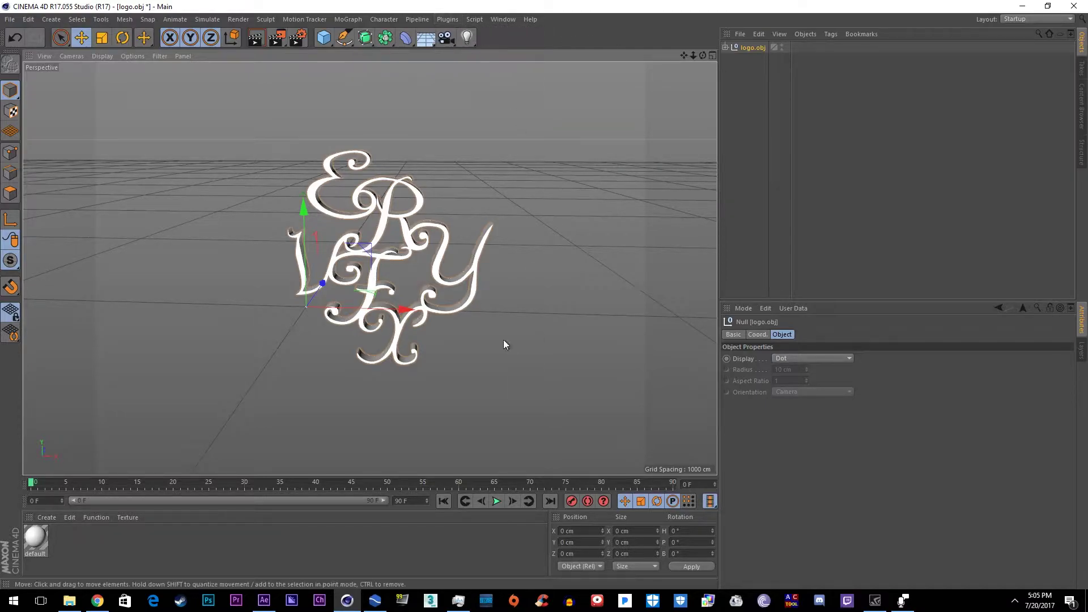
# Step: In RealFlow, scrub the cached splash simulation between frames 70 and 173
pyautogui.click(374, 600)
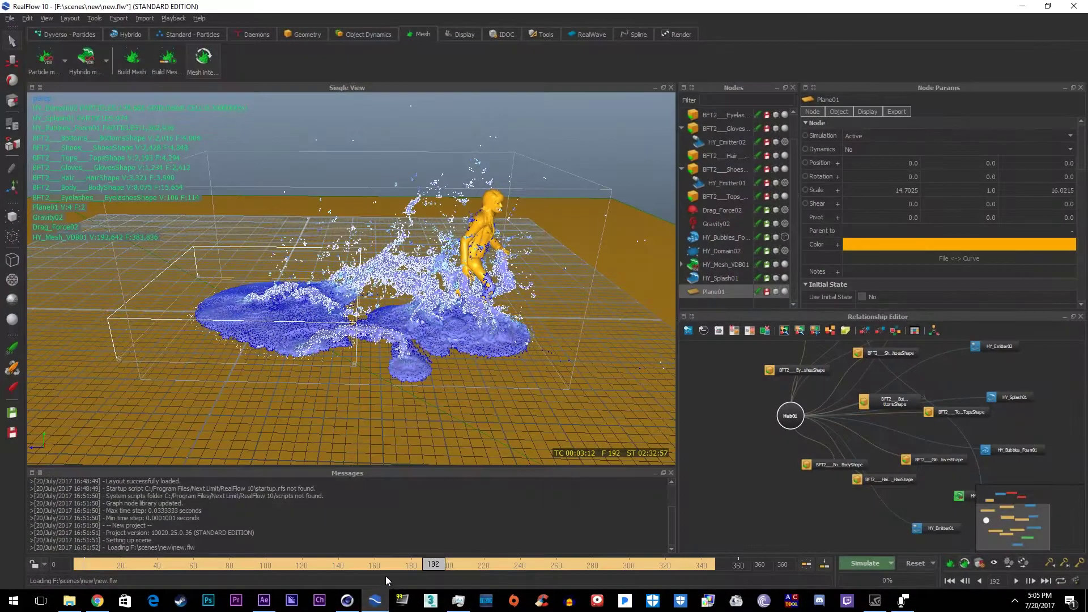
pyautogui.click(386, 564)
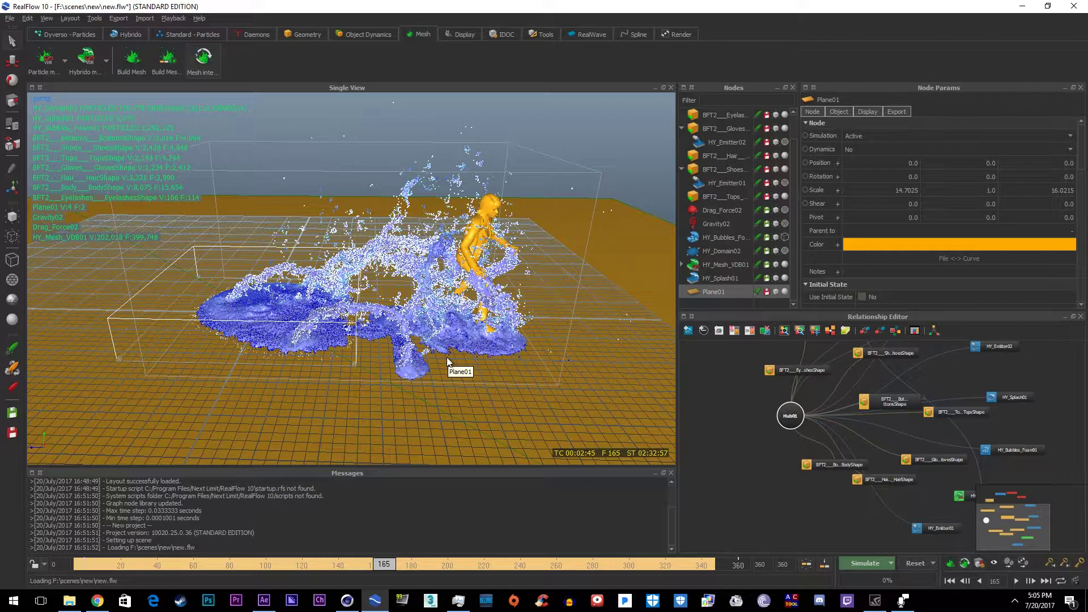
pyautogui.click(173, 566)
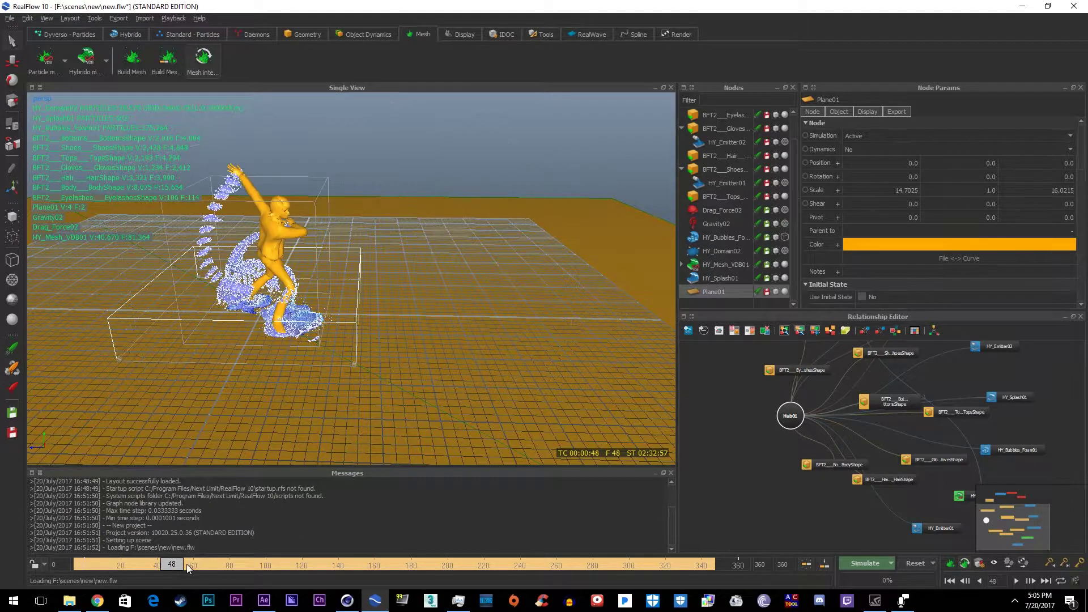
pyautogui.click(213, 565)
pyautogui.moveTo(213, 566)
pyautogui.mouseDown()
pyautogui.moveTo(284, 558)
pyautogui.moveTo(380, 569)
pyautogui.mouseUp()
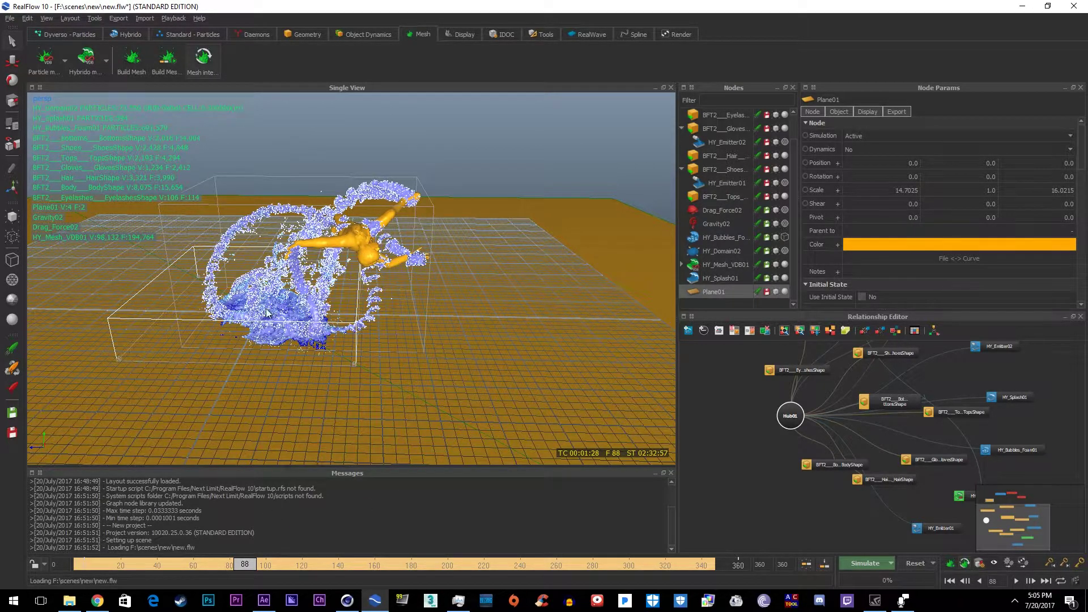
# Step: Orbit and zoom in on the figure and splash at frames 110 and 156, then minimize RealFlow
pyautogui.keyDown('alt'); pyautogui.moveTo(333, 380); pyautogui.dragTo(293, 310); pyautogui.keyUp('alt')
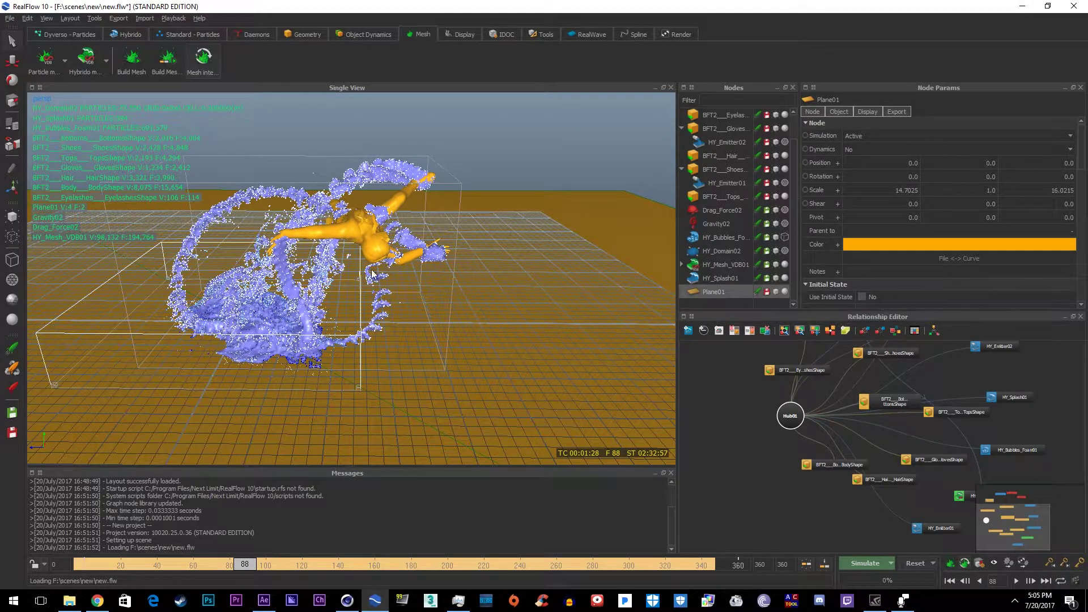
pyautogui.keyDown('alt'); pyautogui.moveTo(372, 274); pyautogui.dragTo(441, 329); pyautogui.keyUp('alt')
pyautogui.click(293, 563)
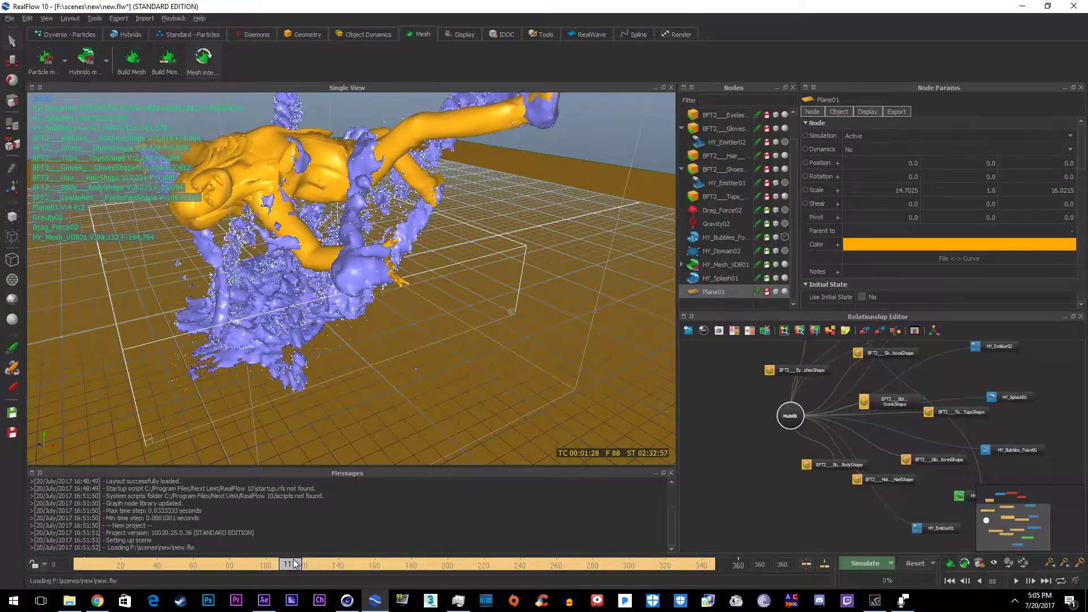
pyautogui.click(369, 563)
pyautogui.keyDown('alt'); pyautogui.moveTo(390, 312); pyautogui.dragTo(472, 334); pyautogui.keyUp('alt')
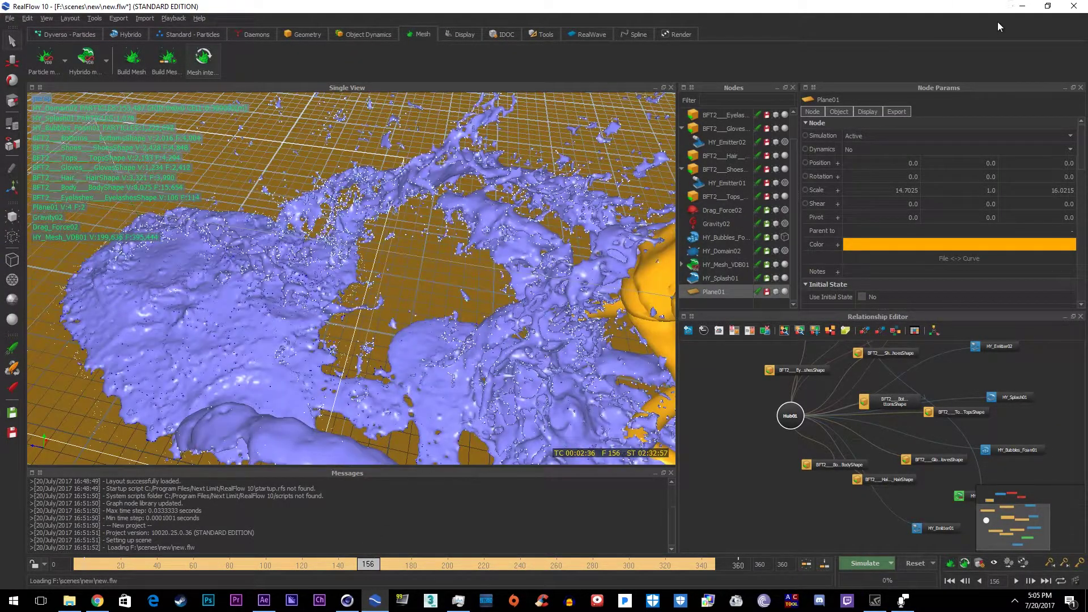
pyautogui.click(1022, 5)
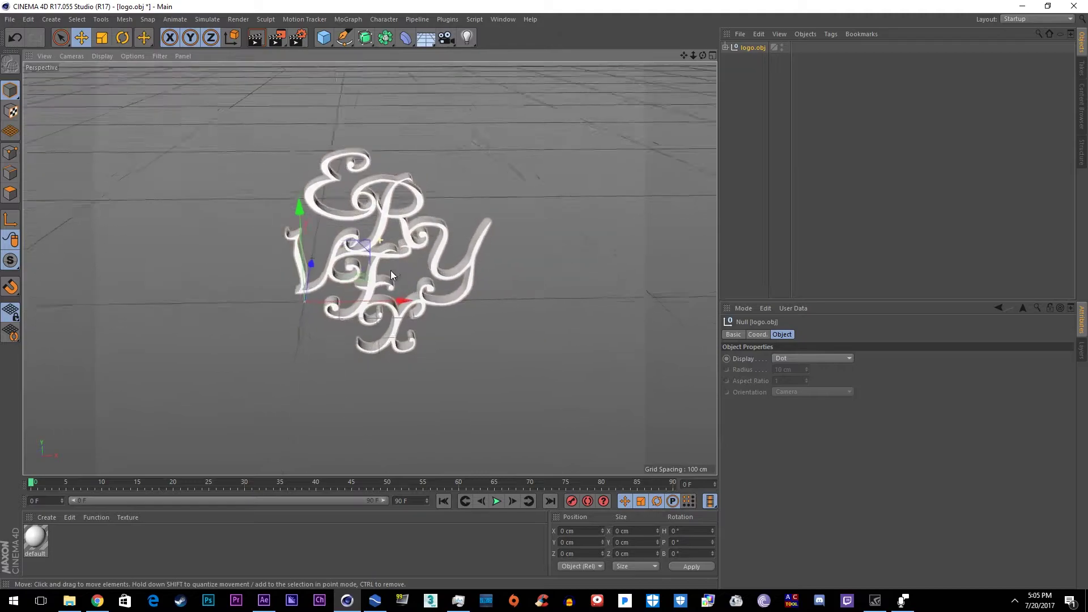
# Step: Browse Cinema 4D's Plugins > RealFlow submenu to view the available exporters
pyautogui.click(447, 19)
pyautogui.moveTo(470, 86)
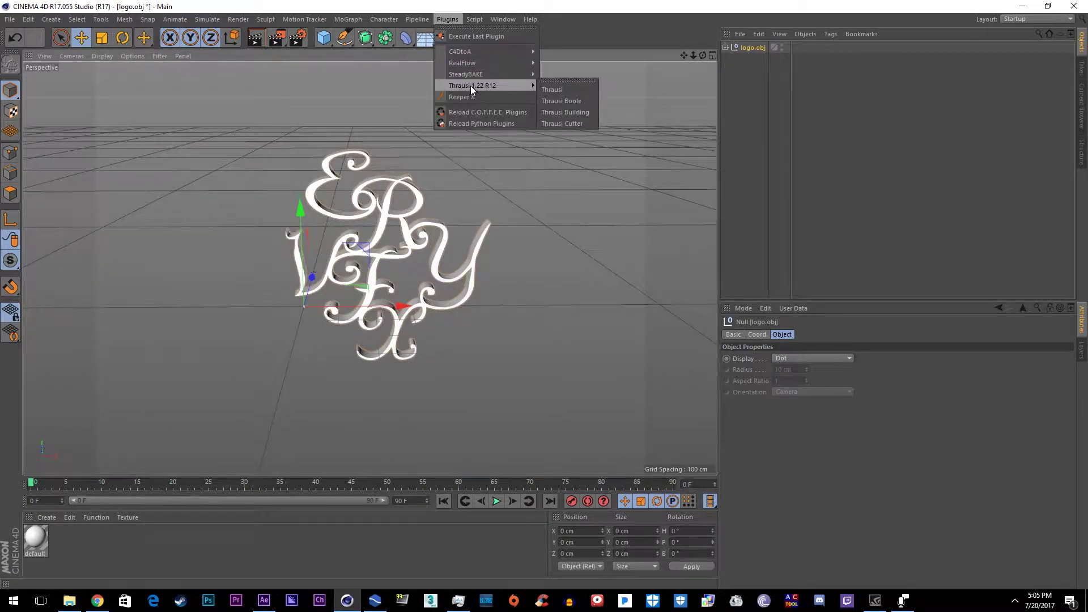
pyautogui.moveTo(478, 63)
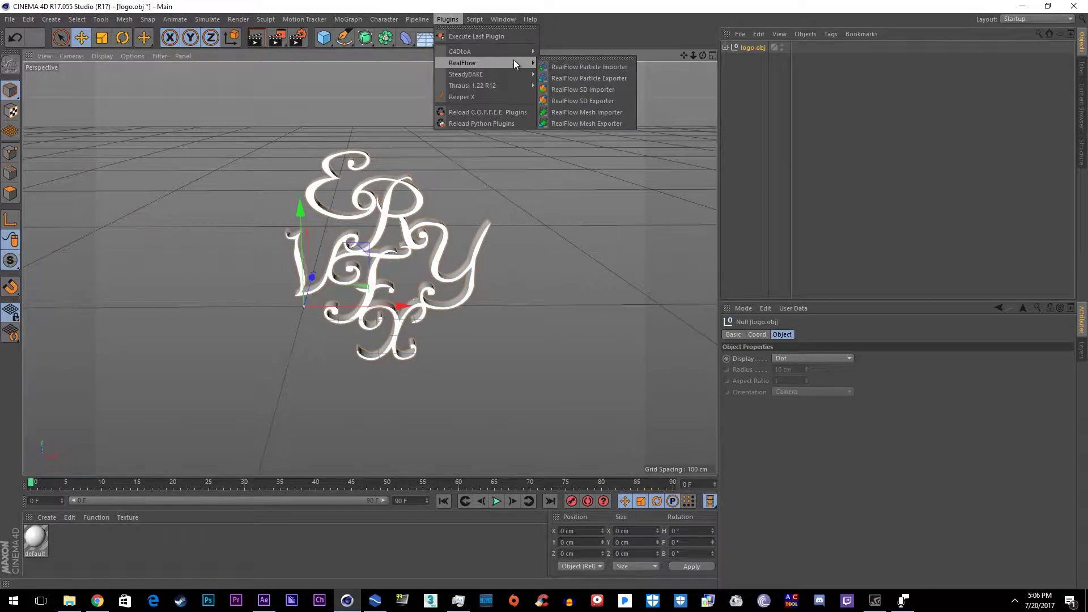
pyautogui.moveTo(471, 24)
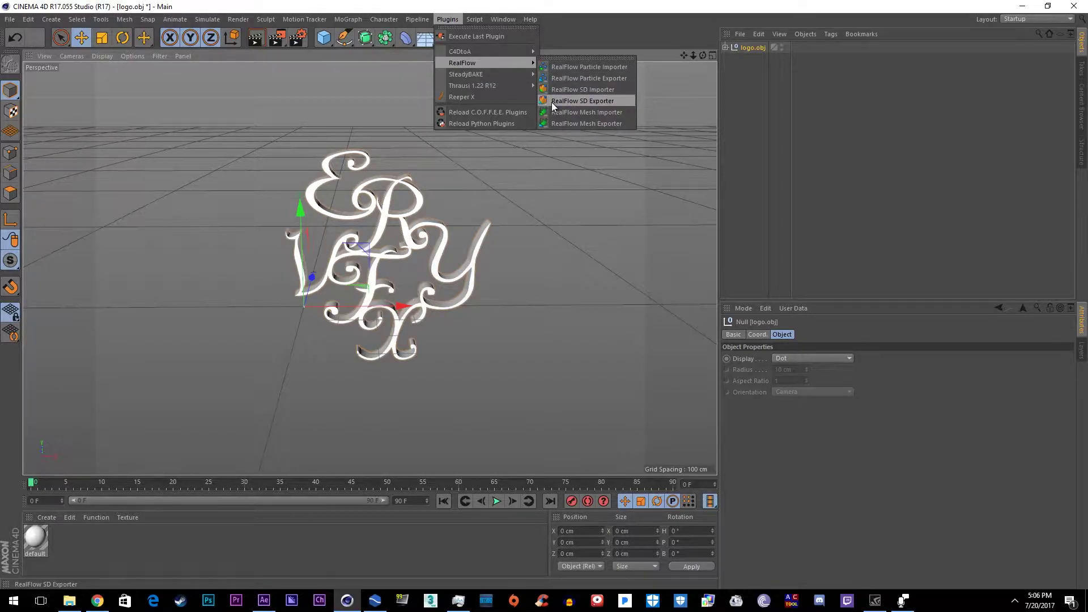
# Step: Return to RealFlow and orbit the view to a lower side angle around the logo
pyautogui.click(374, 600)
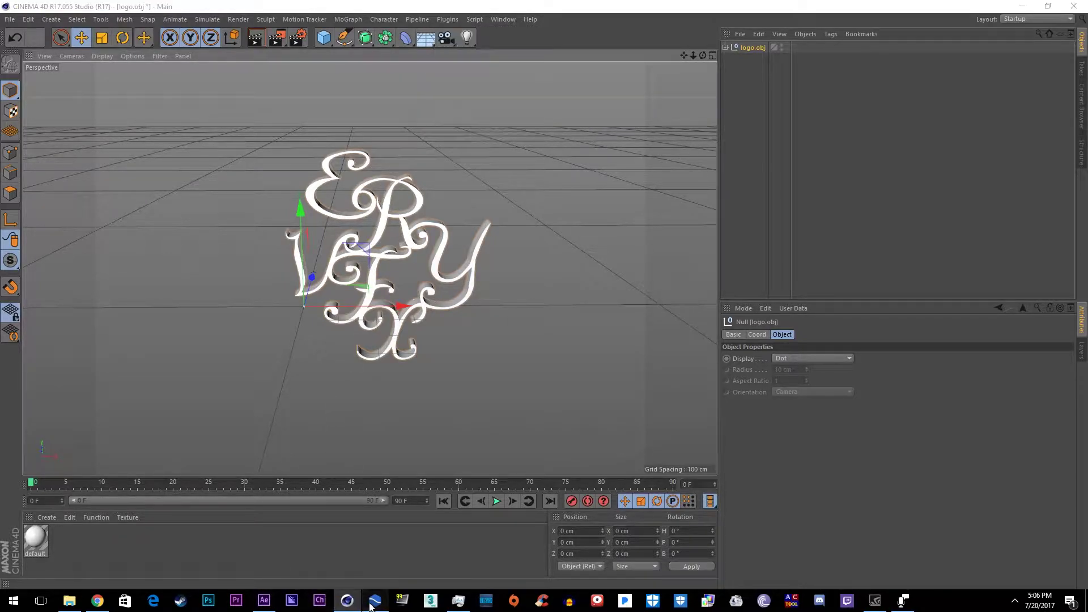
pyautogui.keyDown('alt'); pyautogui.moveTo(414, 331); pyautogui.dragTo(380, 335); pyautogui.keyUp('alt')
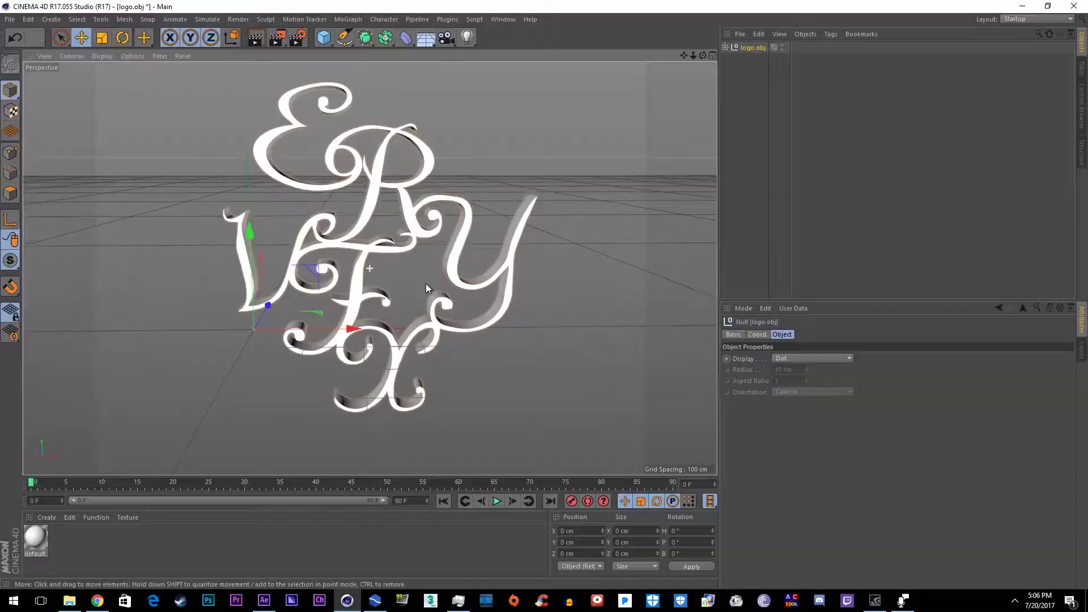
pyautogui.keyDown('alt'); pyautogui.moveTo(417, 290); pyautogui.dragTo(409, 260); pyautogui.keyUp('alt')
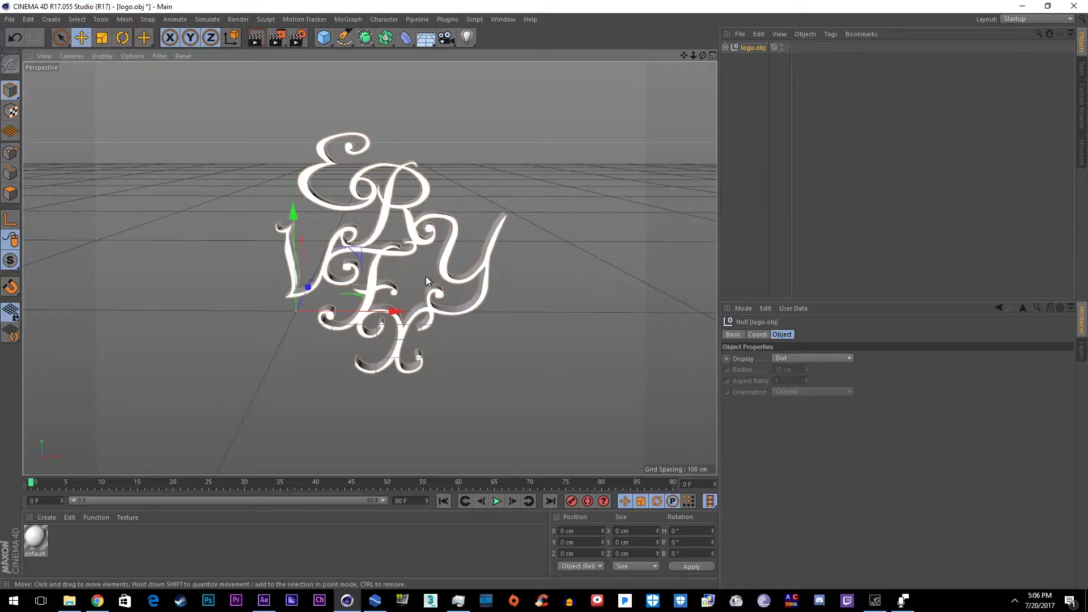
pyautogui.click(458, 602)
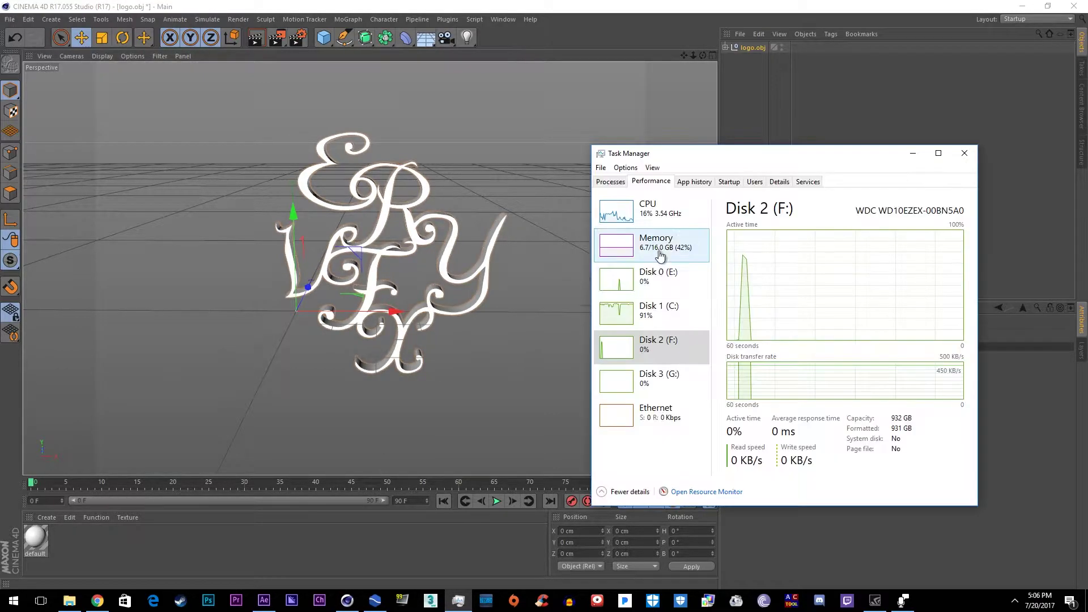
# Step: Check memory usage (6.7/16.0 GB) and the i5-6600 CPU utilization, then return to Cinema 4D
pyautogui.click(672, 258)
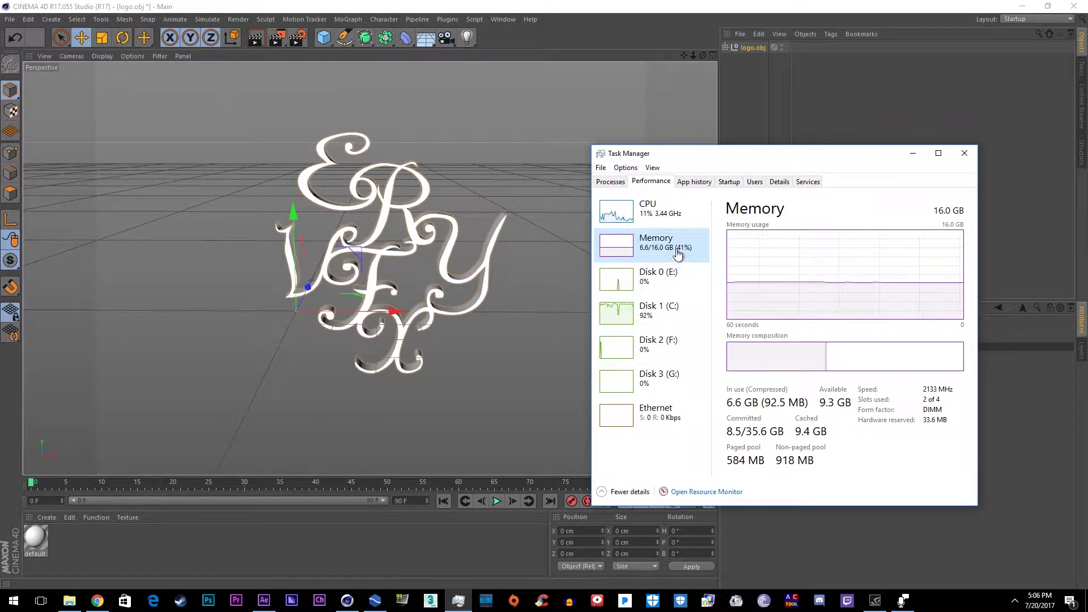
pyautogui.click(677, 219)
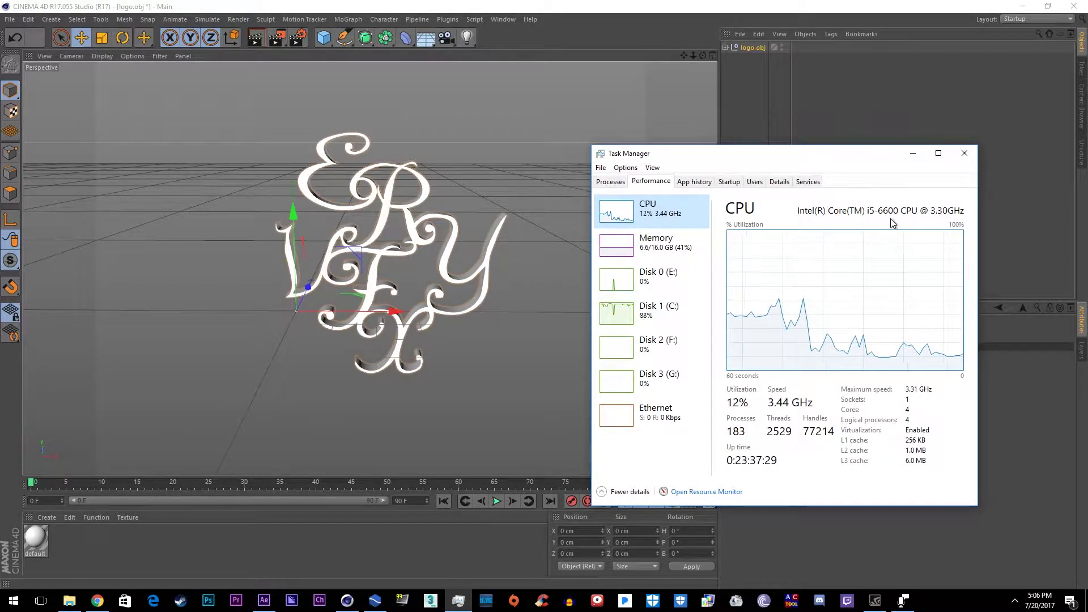
pyautogui.click(531, 245)
# Step: Export both Extrude.2 objects, frames 0–90, to logo.sd in Preset stuff via RealFlow SD Exporter
pyautogui.click(447, 19)
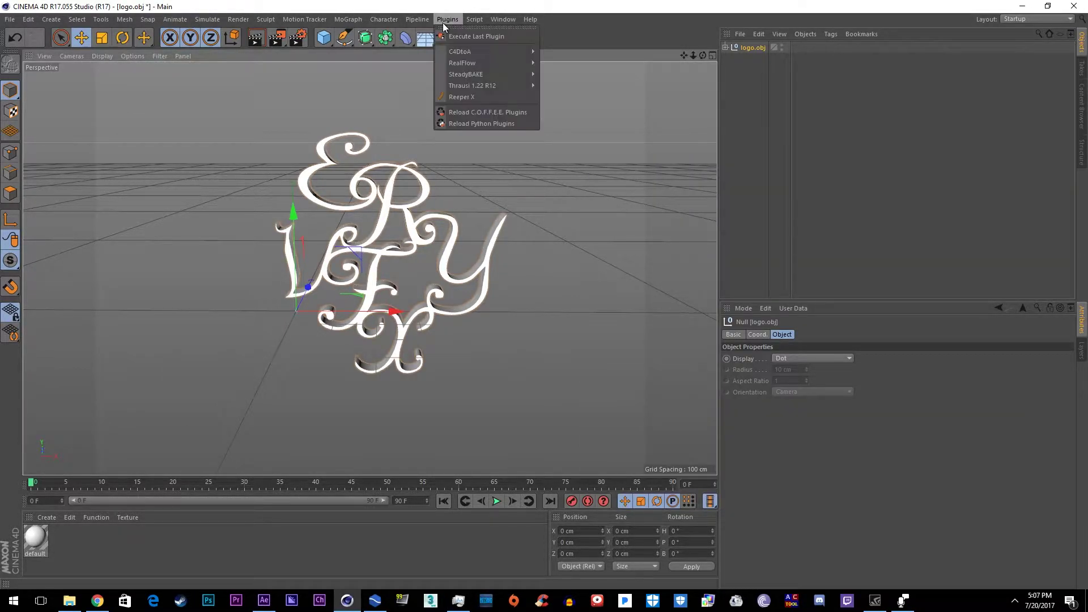
pyautogui.moveTo(457, 65)
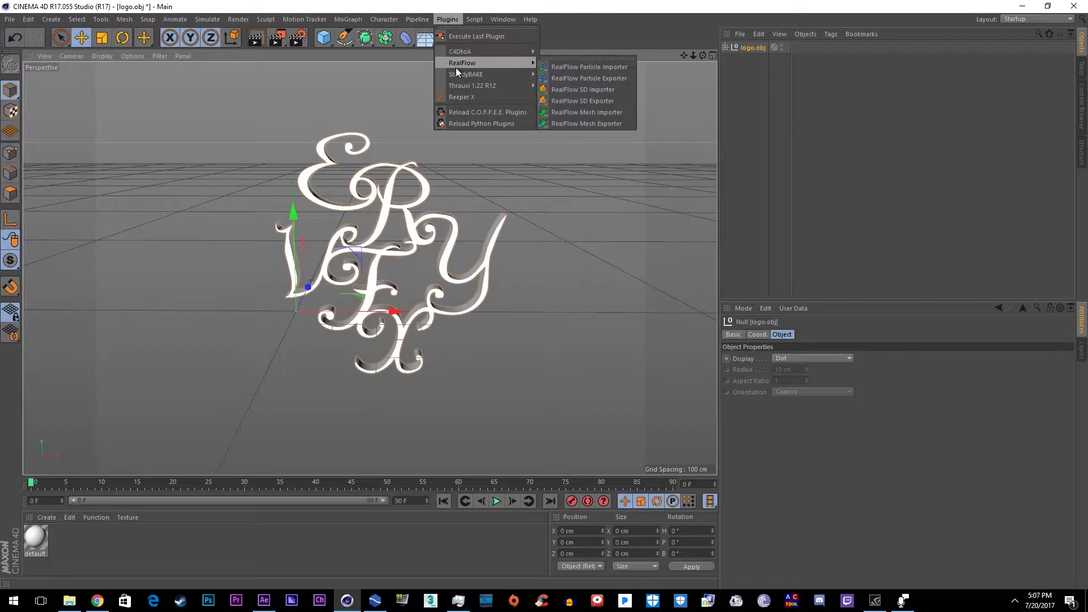
pyautogui.click(567, 100)
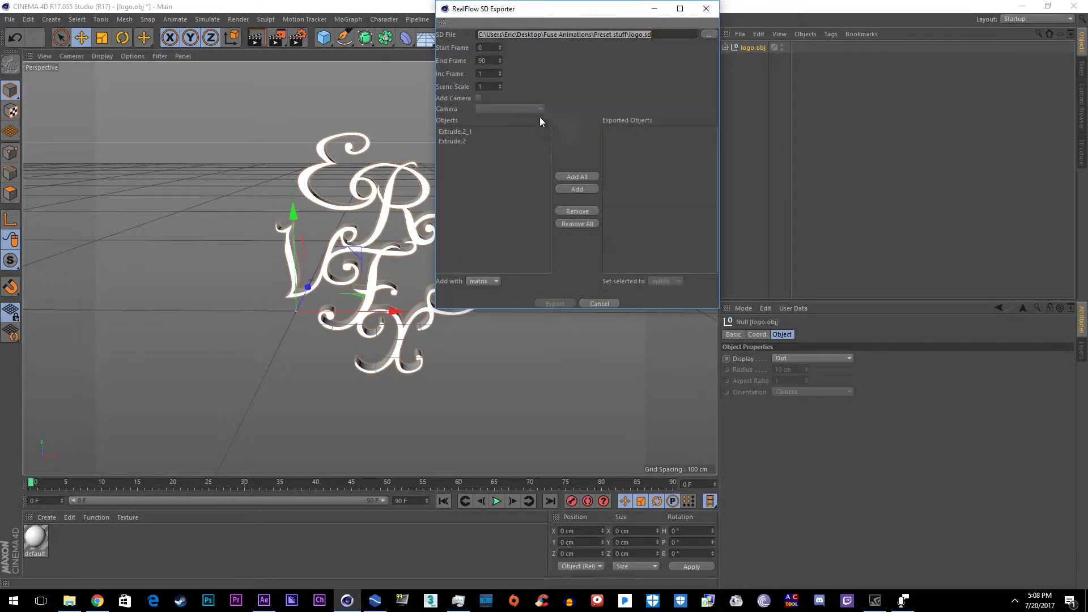
pyautogui.click(492, 61)
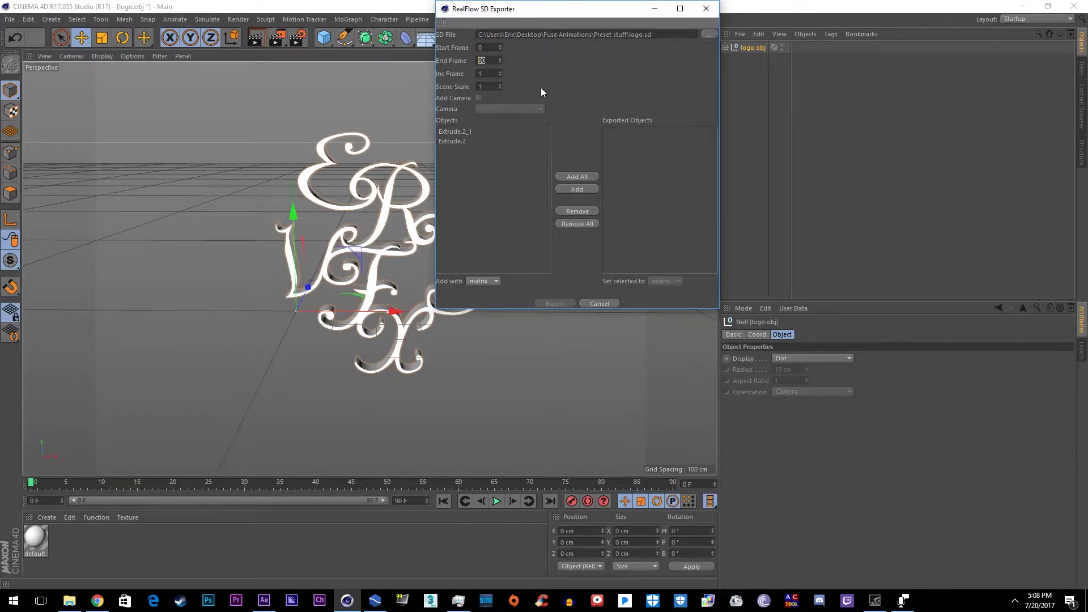
pyautogui.click(483, 127)
pyautogui.click(578, 177)
pyautogui.click(707, 34)
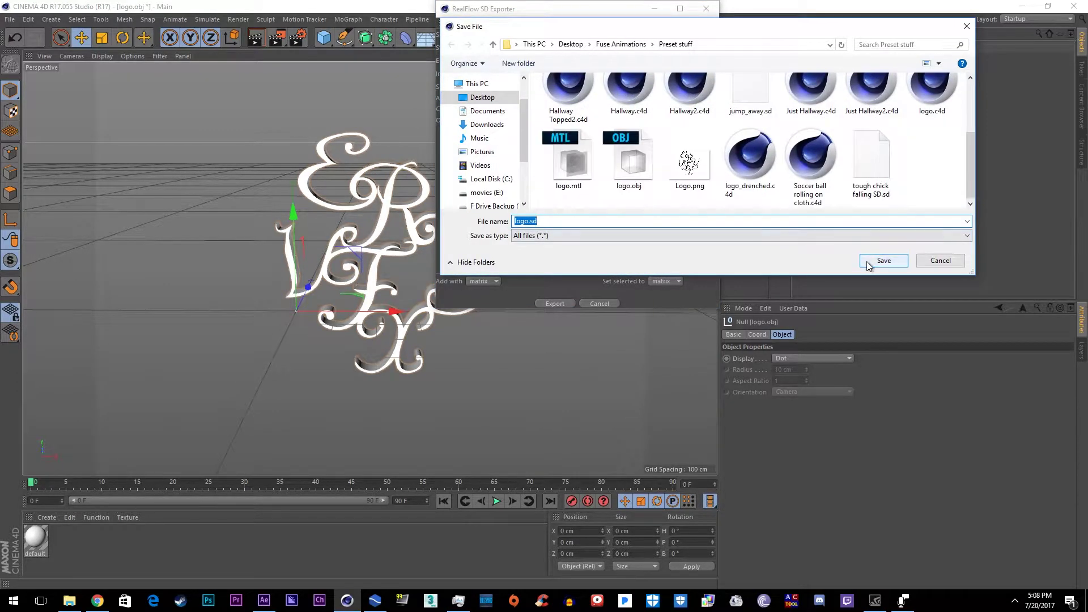
pyautogui.click(873, 261)
pyautogui.click(566, 304)
# Step: In RealFlow, create a new project named Logo
pyautogui.hotkey('alt', 'Tab')
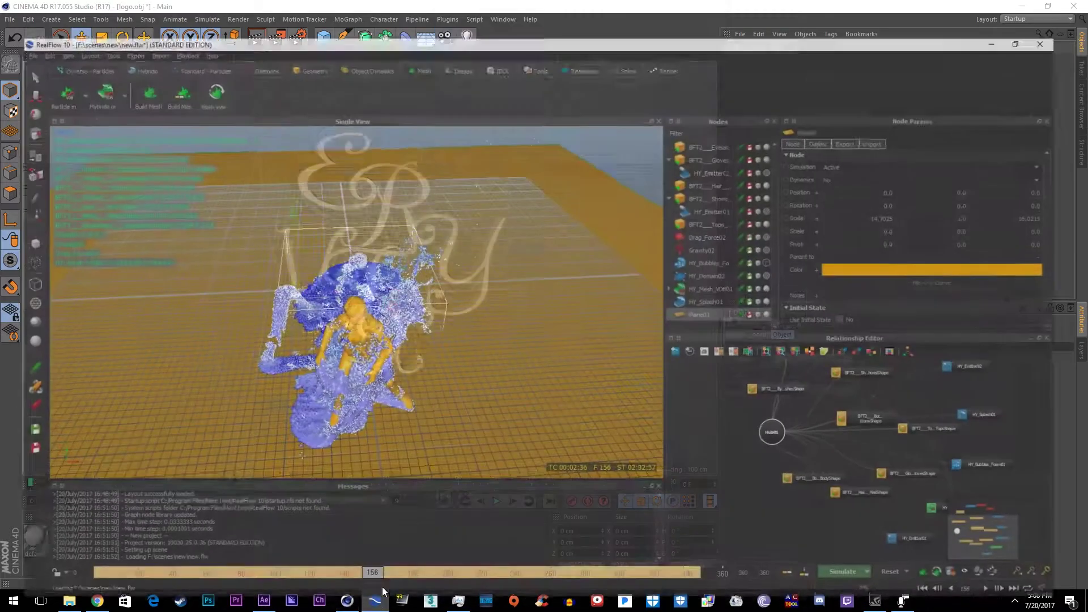
pyautogui.click(10, 18)
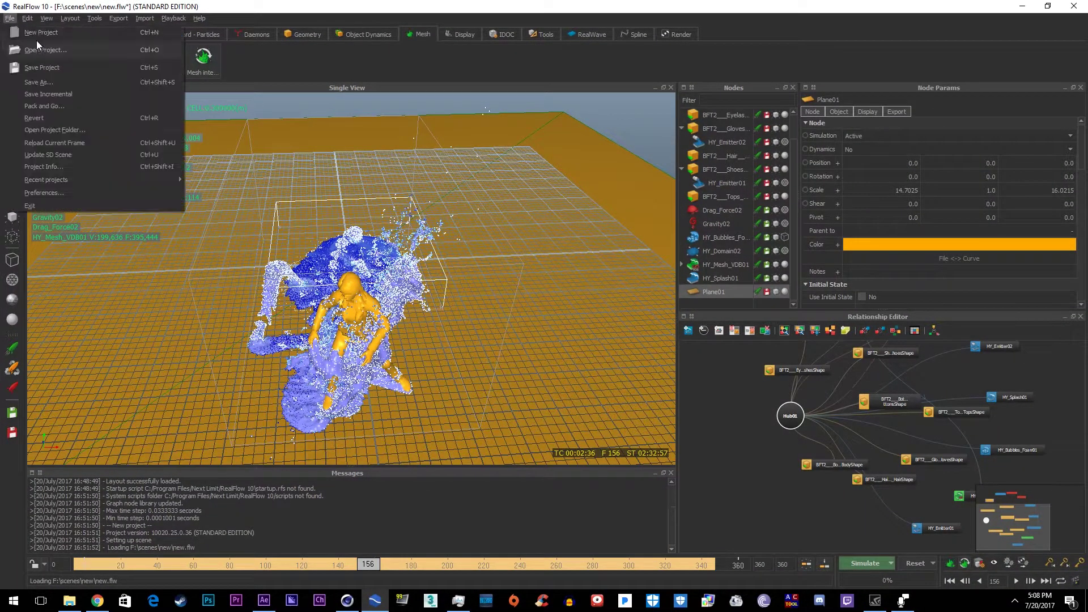
pyautogui.click(36, 32)
pyautogui.write('Logo')
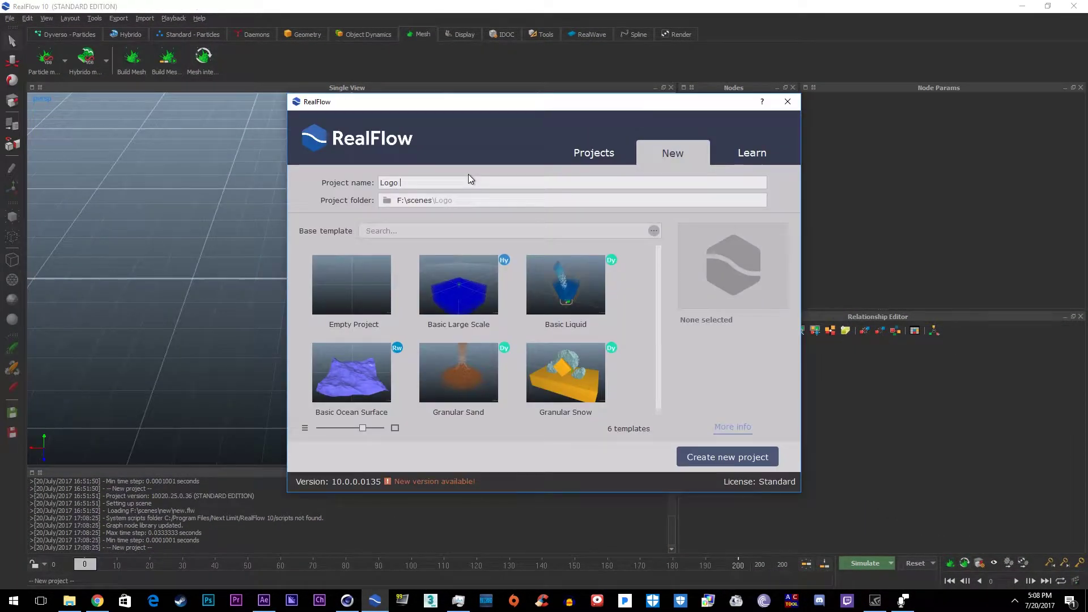
pyautogui.press('Return')
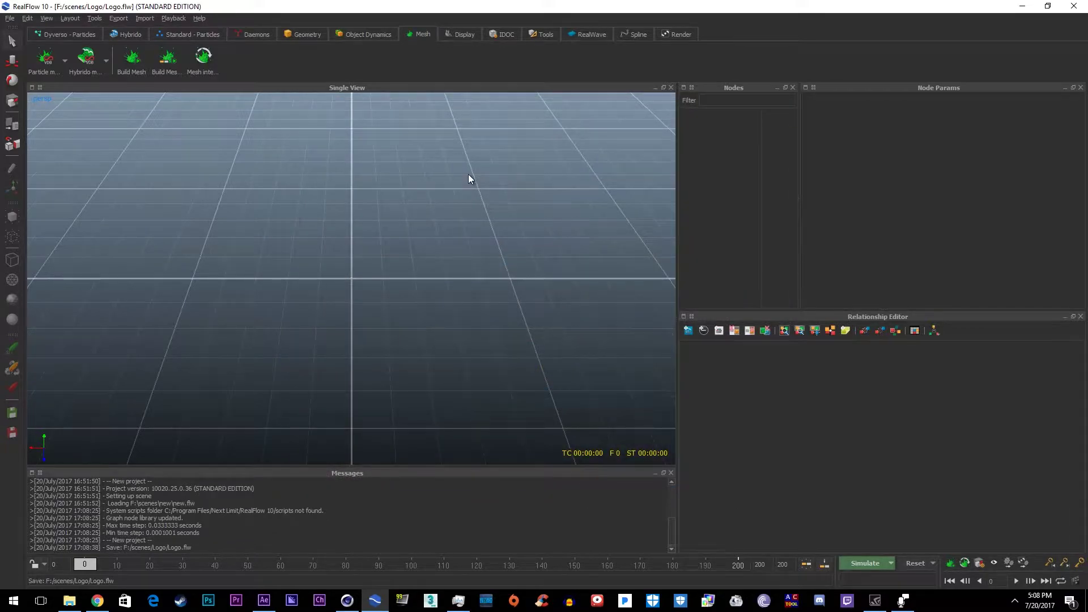
# Step: Import the logo.sd file, adding Extrude_2 and Extrude_2_1 to the scene
pyautogui.click(145, 18)
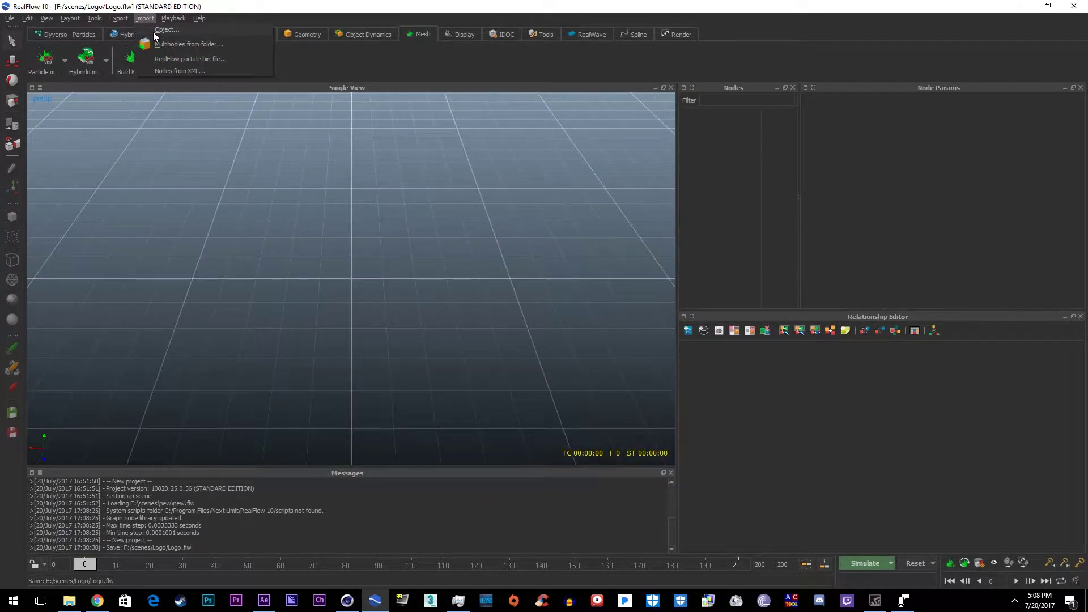
pyautogui.click(164, 30)
pyautogui.click(26, 124)
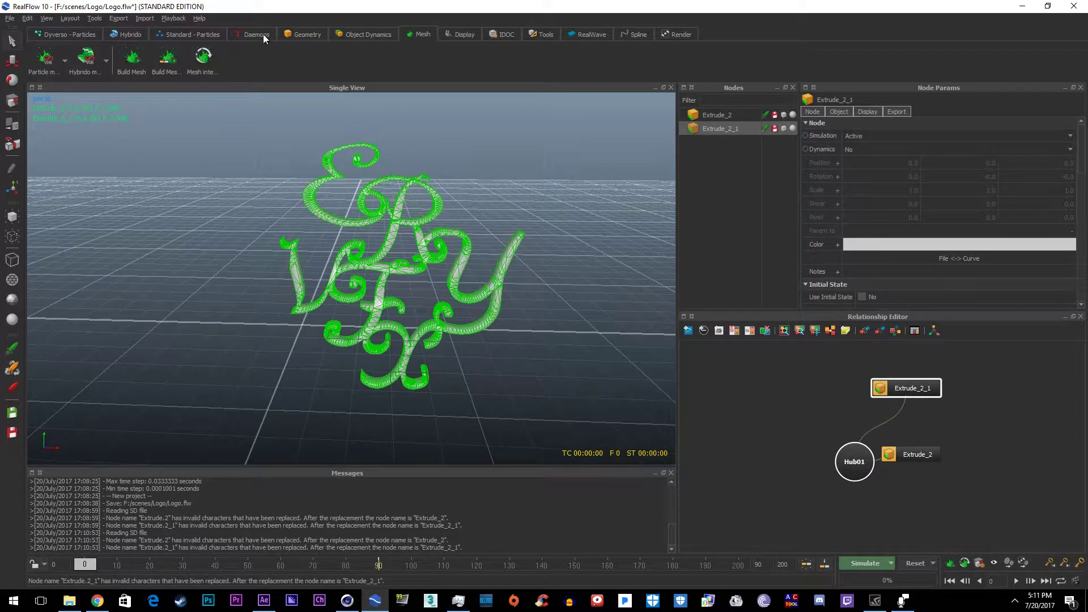
pyautogui.click(263, 35)
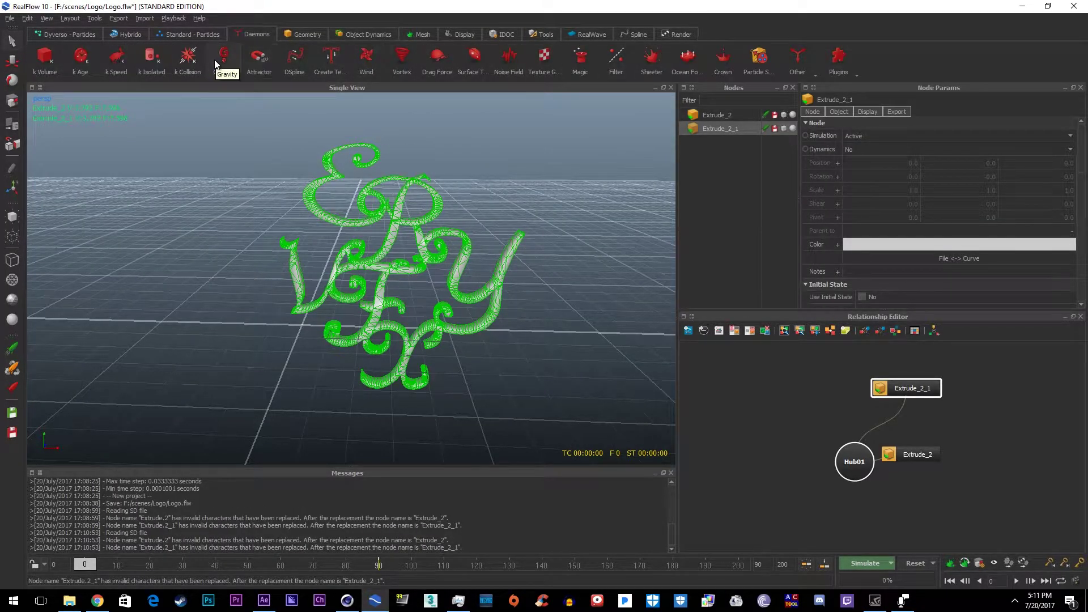
# Step: Add a Gravity01 daemon and review its parameters, strength 9.8
pyautogui.click(224, 60)
pyautogui.click(691, 152)
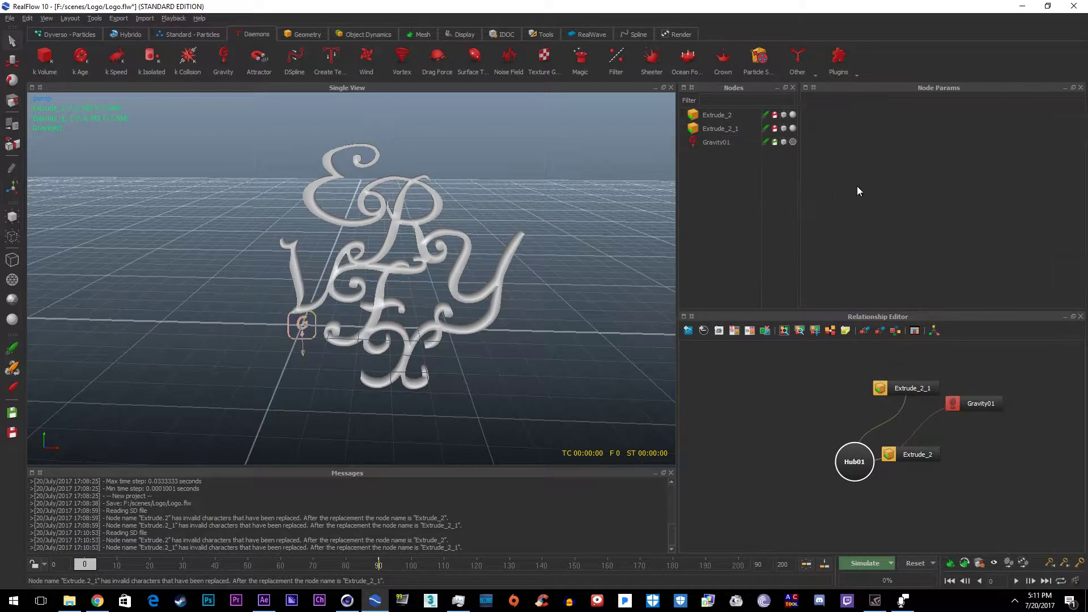
pyautogui.click(715, 143)
pyautogui.scroll(-3, 975, 211)
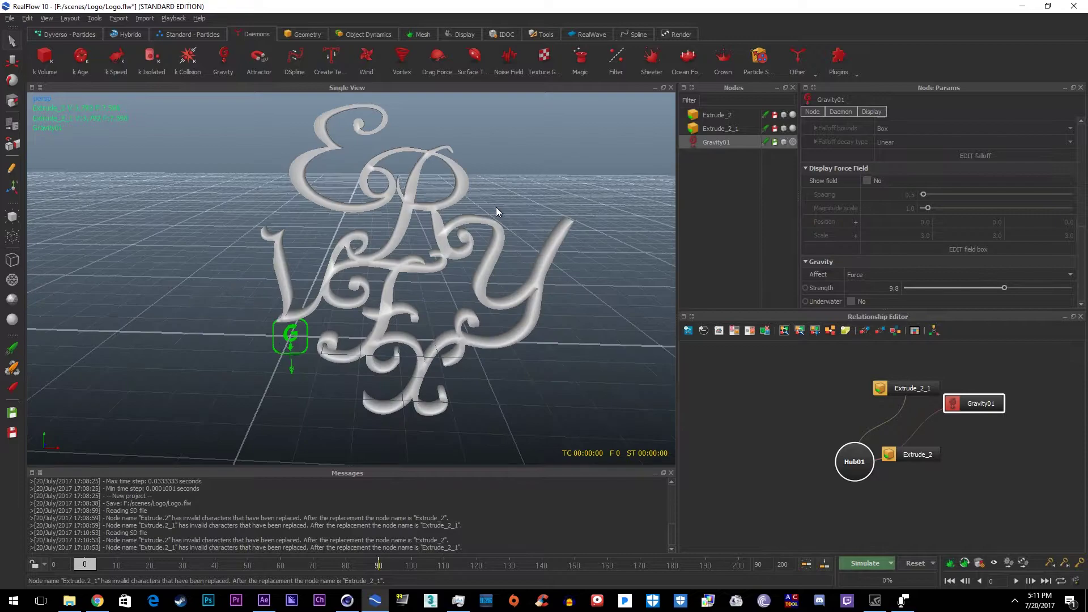
pyautogui.scroll(-5, 496, 206)
pyautogui.scroll(5, 479, 184)
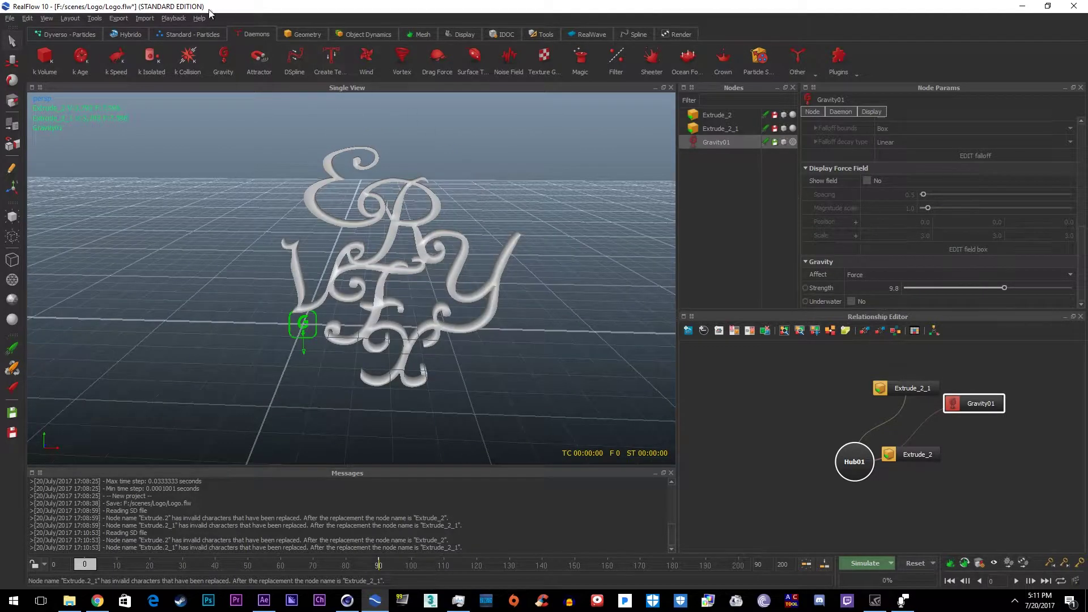
# Step: Add a Circle01 particle emitter and select it in the perspective view
pyautogui.click(173, 35)
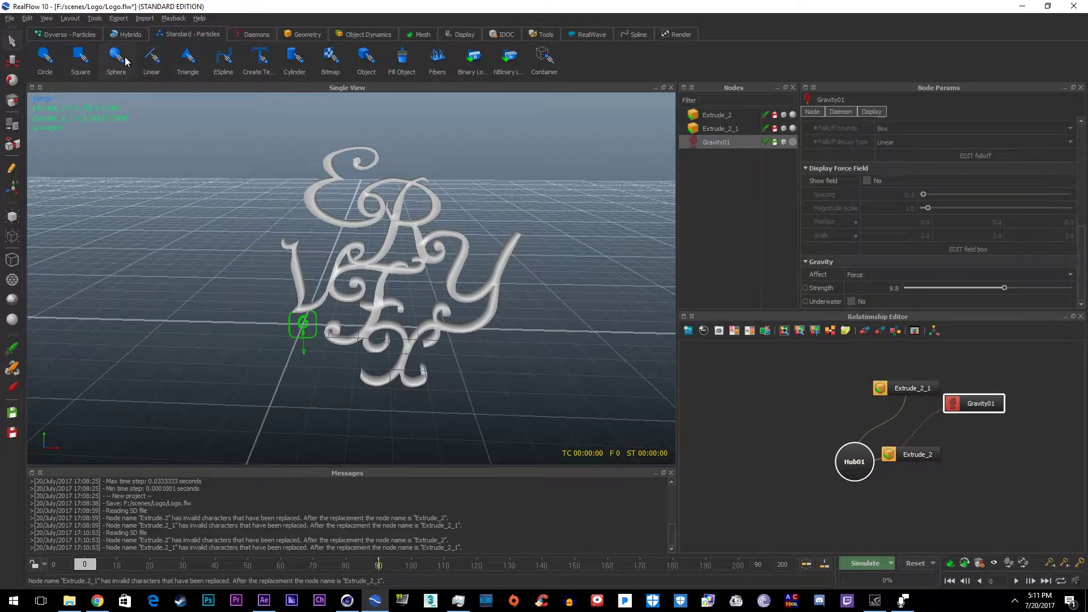
pyautogui.click(45, 57)
pyautogui.keyDown('alt'); pyautogui.moveTo(158, 194); pyautogui.dragTo(230, 345); pyautogui.keyUp('alt')
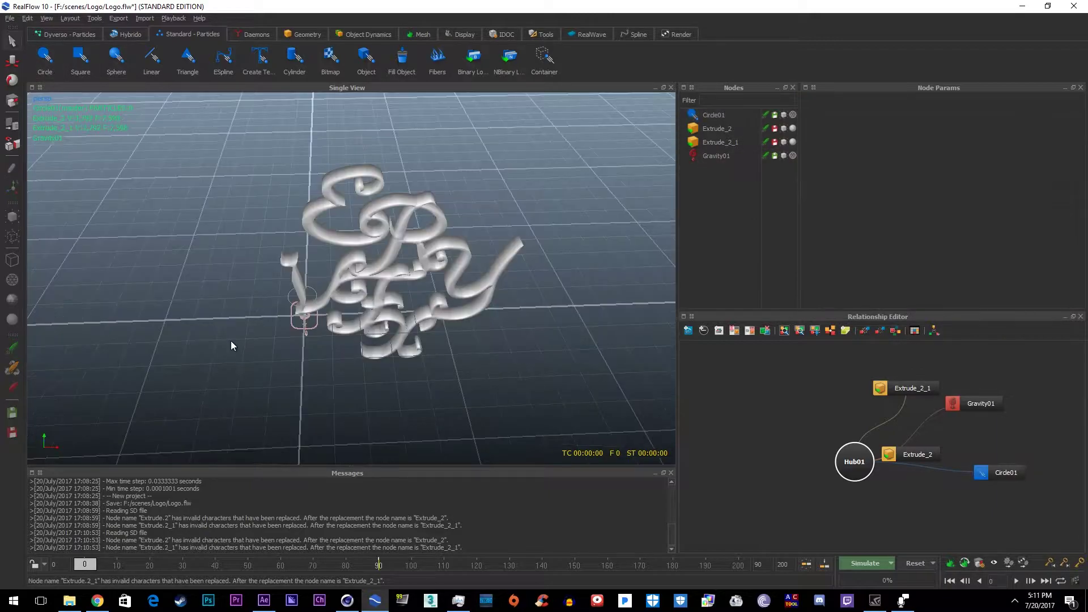
pyautogui.press('1')
pyautogui.press('2')
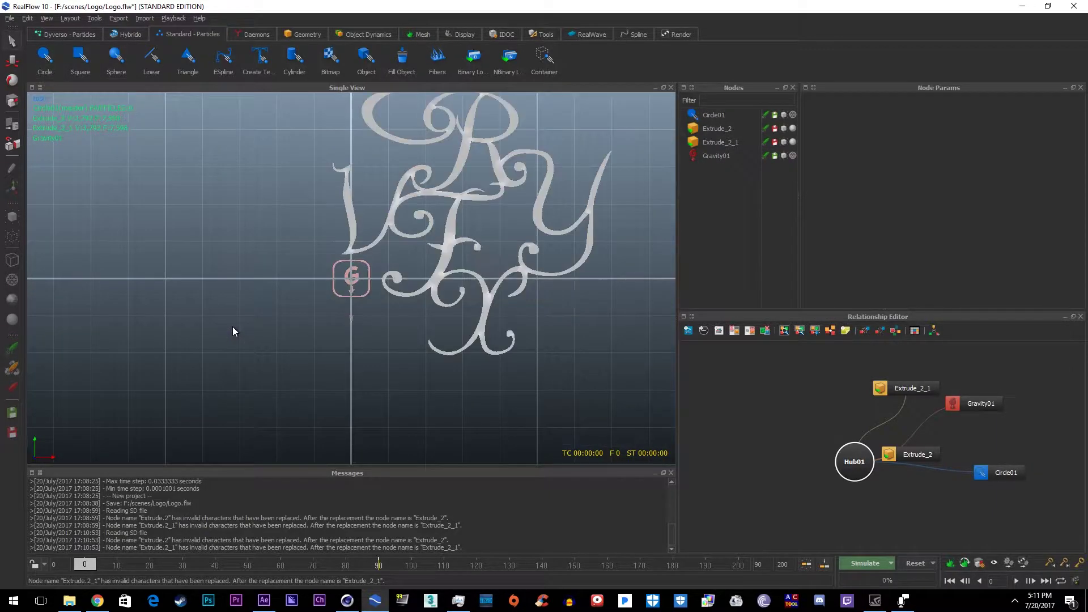
pyautogui.press('3')
pyautogui.press('4')
pyautogui.keyDown('alt'); pyautogui.moveTo(233, 326); pyautogui.dragTo(296, 317); pyautogui.keyUp('alt')
pyautogui.click(296, 317)
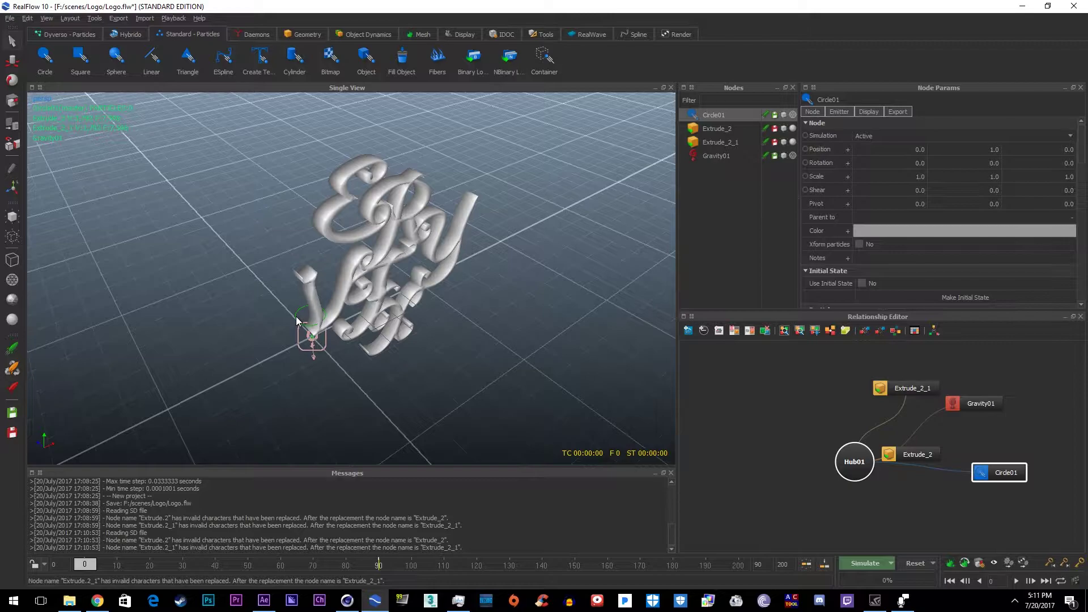
# Step: Slide Circle01 left along X and scale it up to about 2.5
pyautogui.press('w')
pyautogui.press('e')
pyautogui.moveTo(358, 291); pyautogui.dragTo(212, 347)
pyautogui.press('r')
pyautogui.press('e')
pyautogui.press('r')
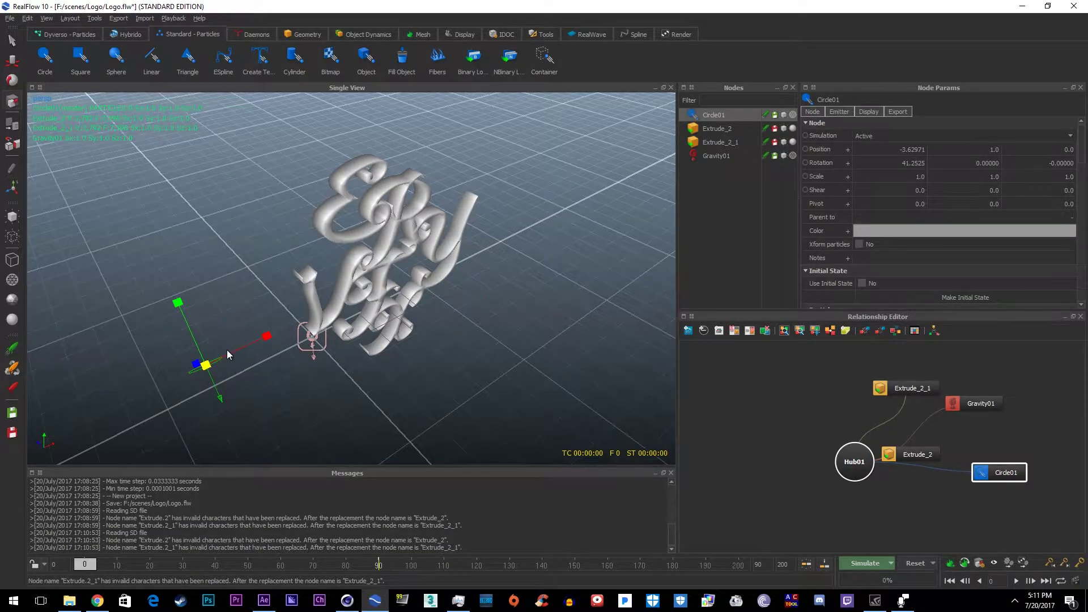
pyautogui.moveTo(213, 372); pyautogui.dragTo(237, 414)
# Step: Try another resize, undo it, and raise Circle01 above the logo
pyautogui.press('e')
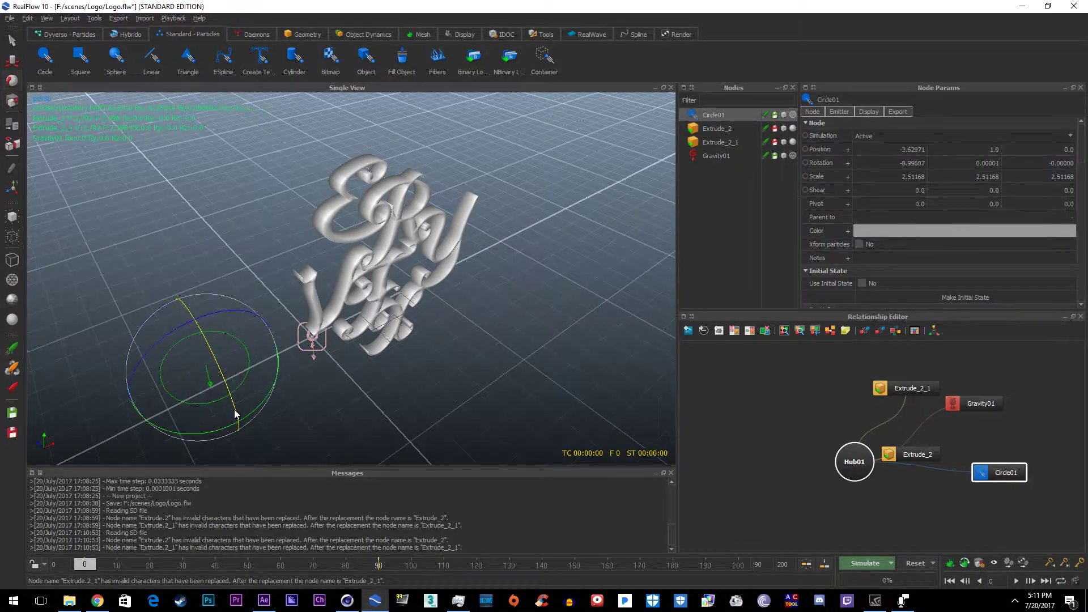
pyautogui.press('r')
pyautogui.moveTo(241, 353); pyautogui.dragTo(182, 320)
pyautogui.hotkey('ctrl', 'z')
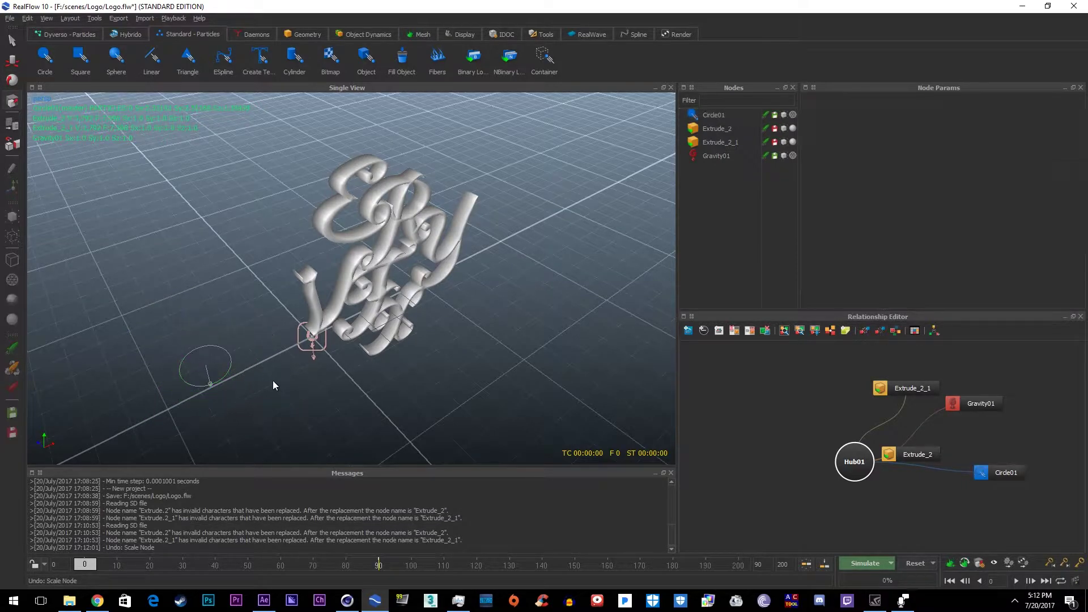
pyautogui.moveTo(374, 264); pyautogui.dragTo(384, 91)
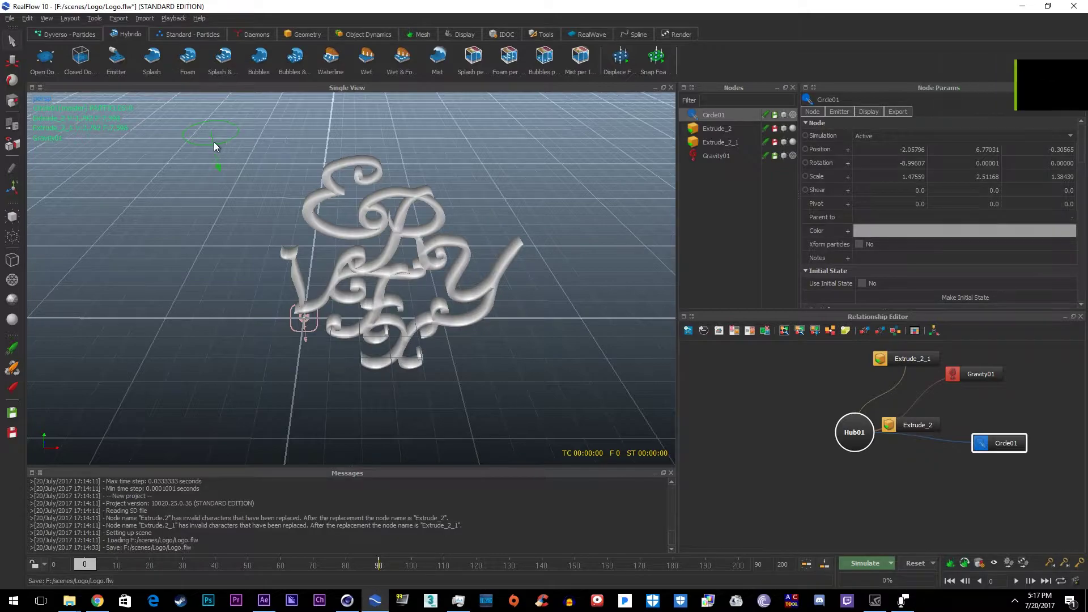
# Step: Keyframe Circle01 left of the logo at frame 0, then slide it to X 9.14439 at frame 30
pyautogui.click(430, 200)
pyautogui.press('3')
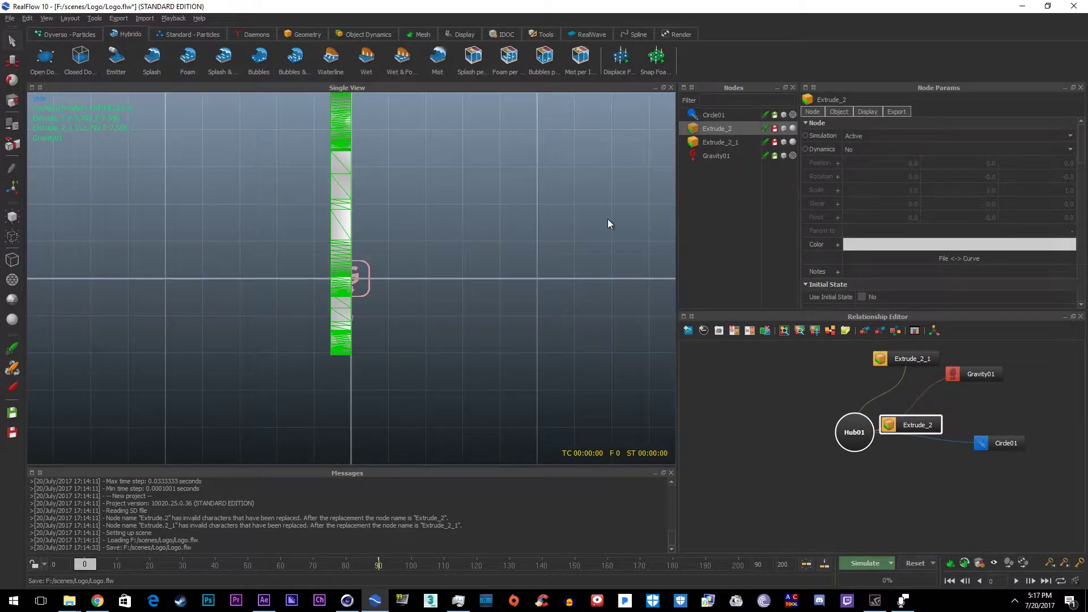
pyautogui.scroll(-3, 340, 206)
pyautogui.click(352, 158)
pyautogui.press('1')
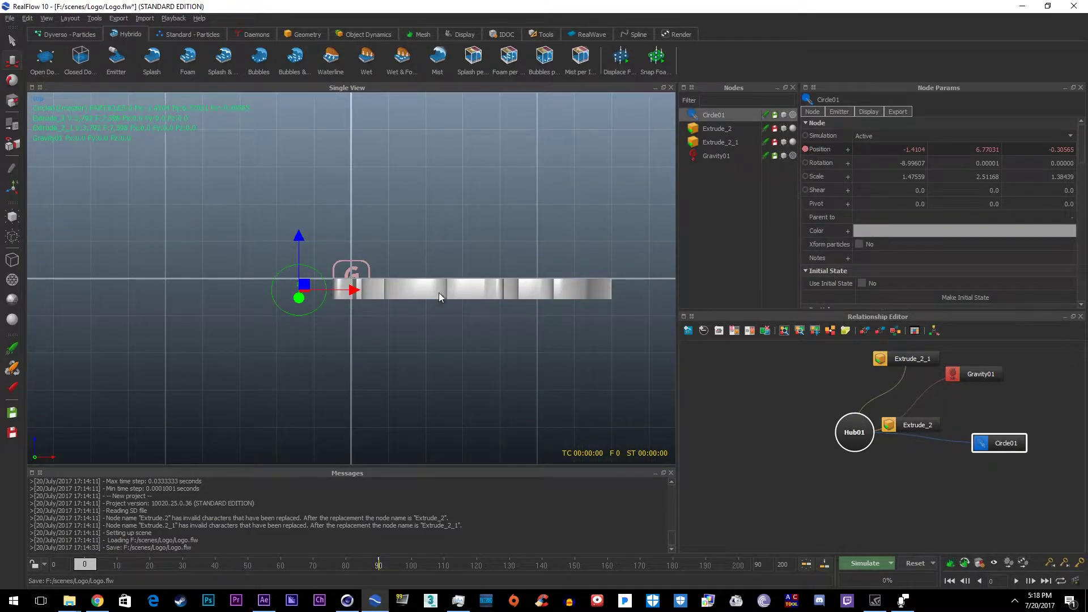
pyautogui.moveTo(353, 290); pyautogui.dragTo(227, 309)
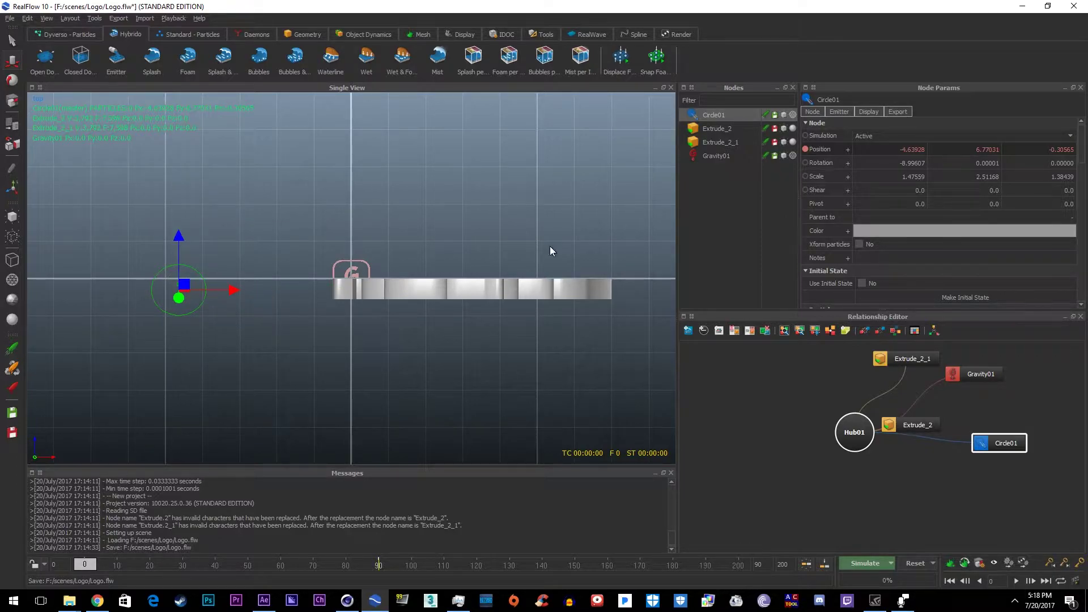
pyautogui.click(184, 565)
pyautogui.moveTo(225, 293); pyautogui.dragTo(716, 291)
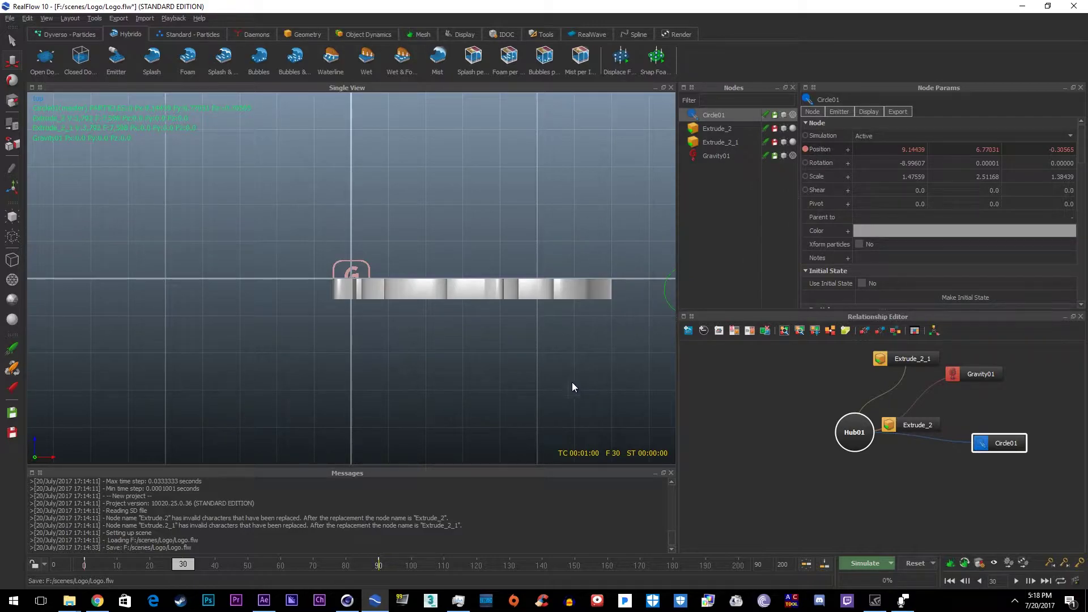
pyautogui.keyDown('alt'); pyautogui.moveTo(572, 388); pyautogui.dragTo(443, 406, button='right'); pyautogui.keyUp('alt')
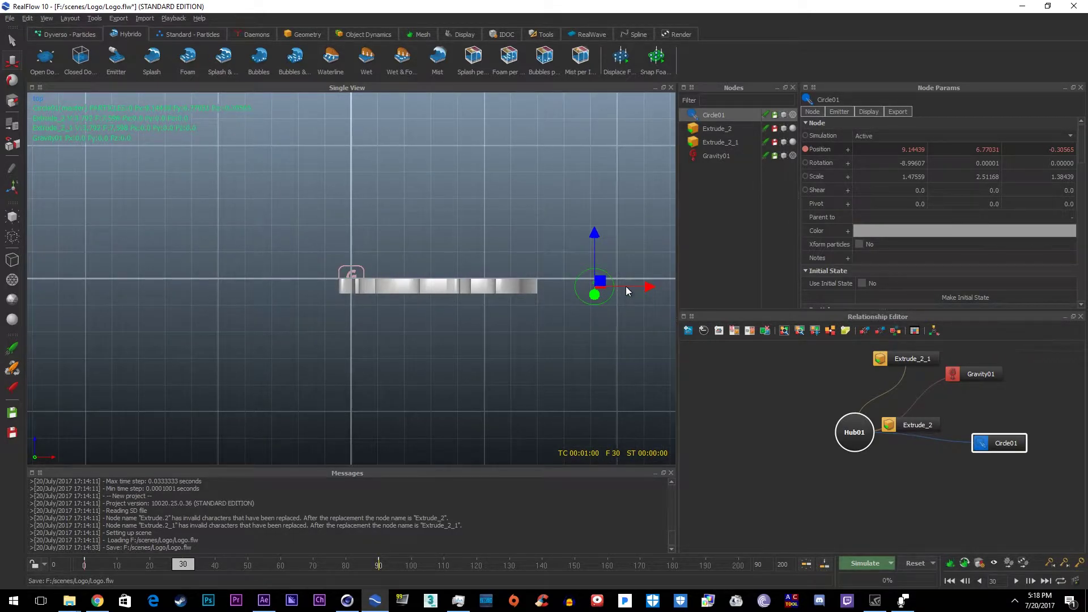
# Step: Keyframe Circle01's Max particles, then set it to 0 at frame 31
pyautogui.scroll(-6, 810, 204)
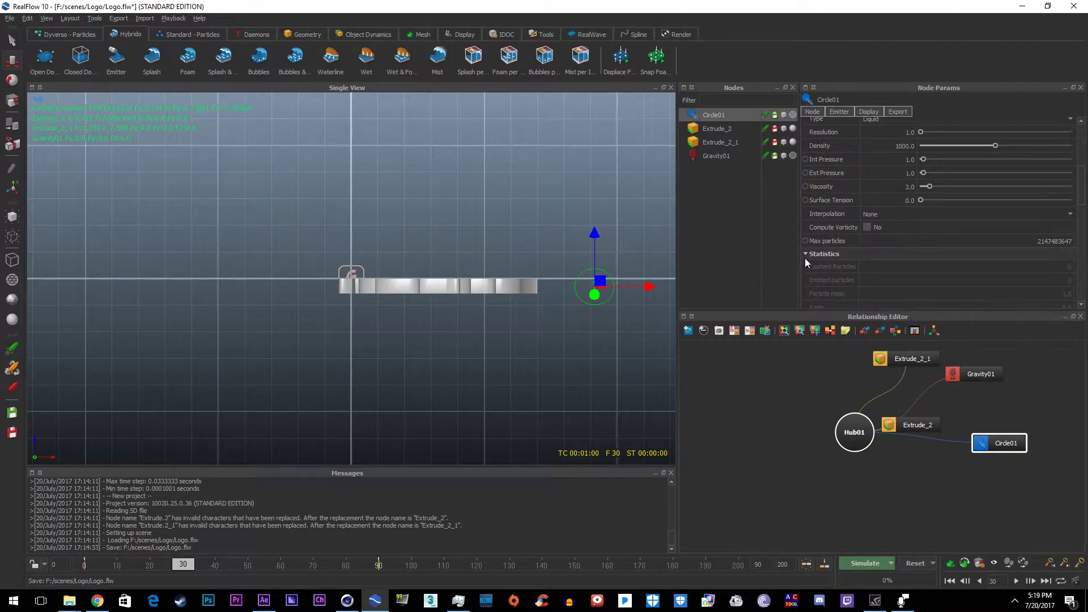
pyautogui.scroll(2, 842, 190)
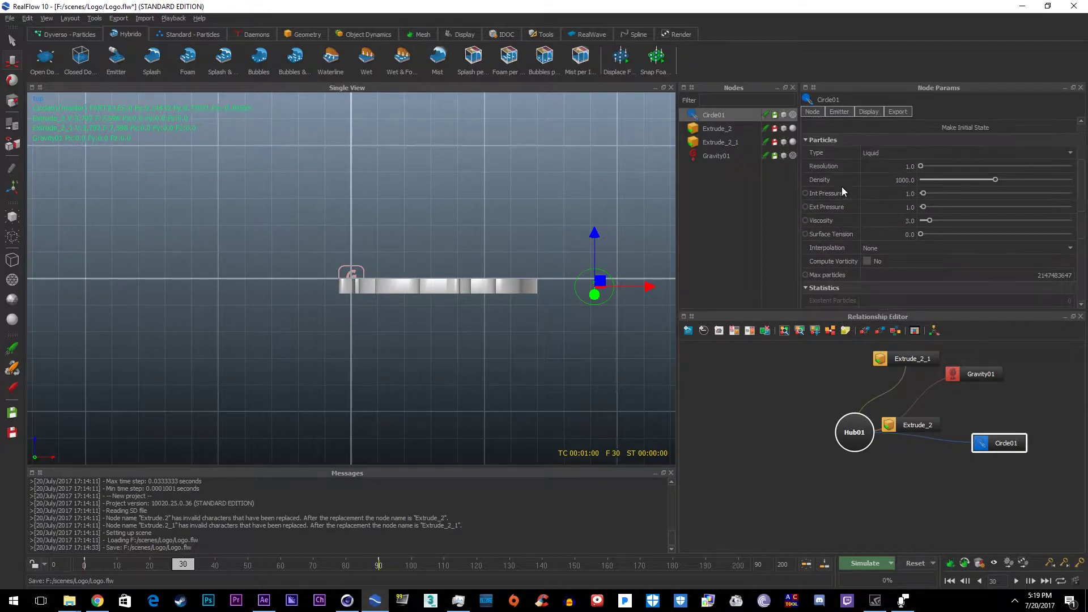
pyautogui.click(805, 275)
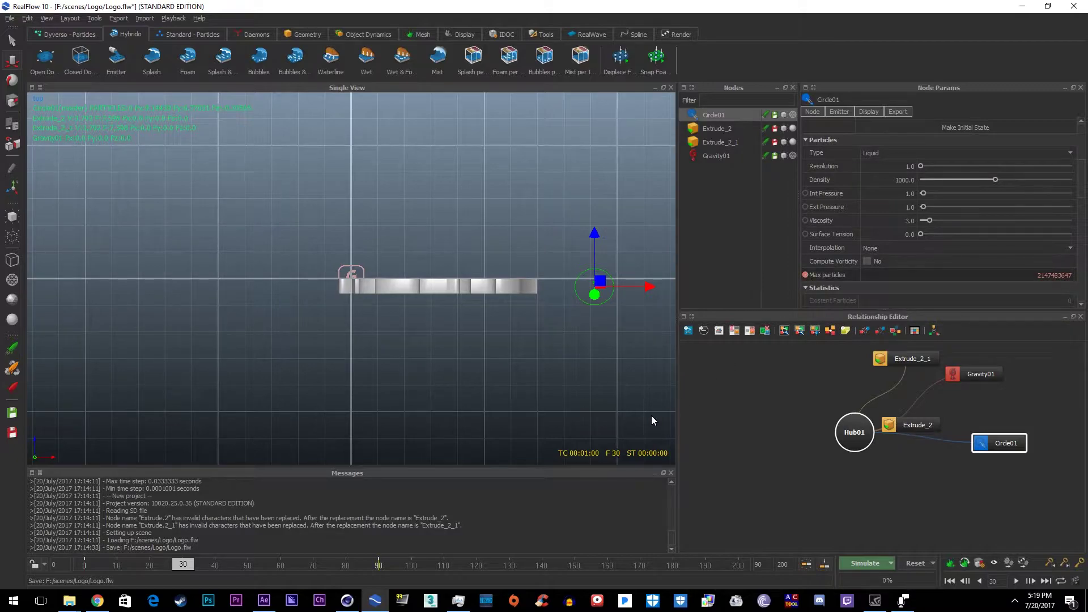
pyautogui.moveTo(178, 567); pyautogui.dragTo(184, 567)
pyautogui.click(805, 277)
pyautogui.write('0')
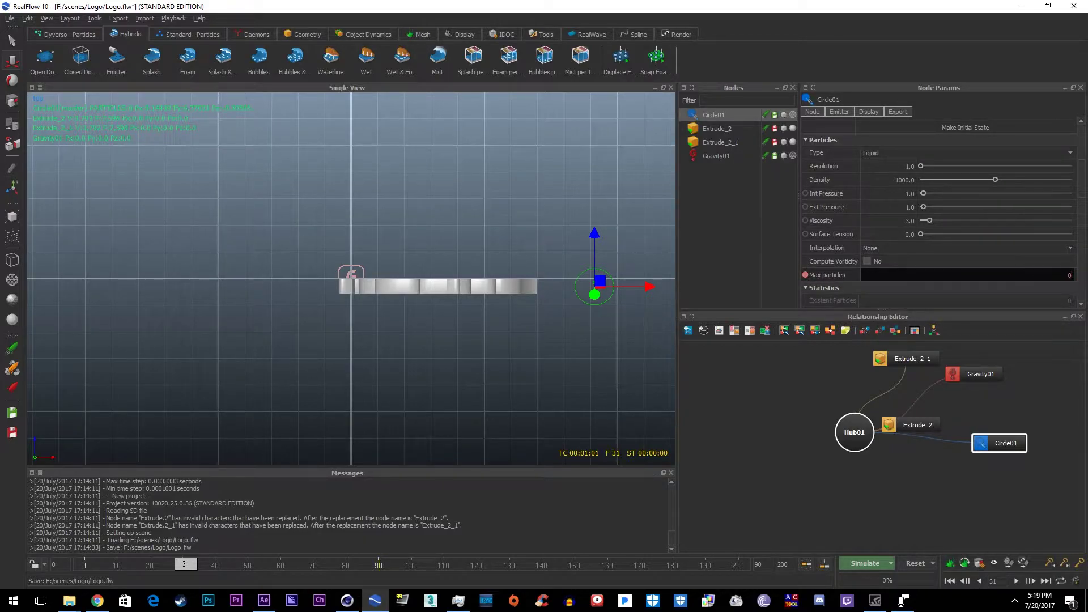
pyautogui.press('Return')
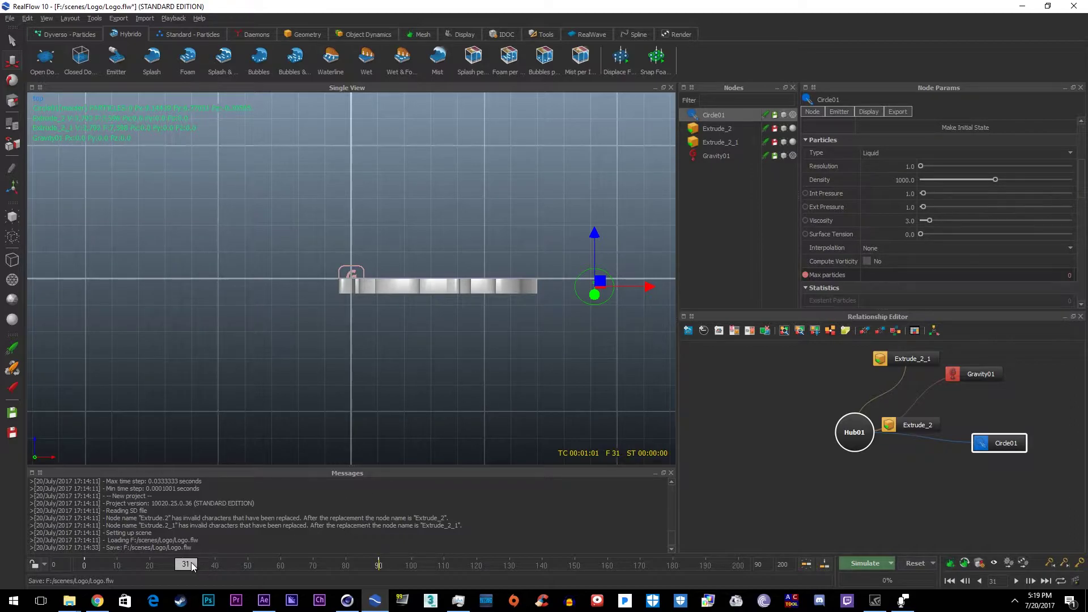
# Step: Retype Circle01's Max particles as 56474576 and deselect the emitter
pyautogui.doubleClick(1040, 276)
pyautogui.click(1038, 286)
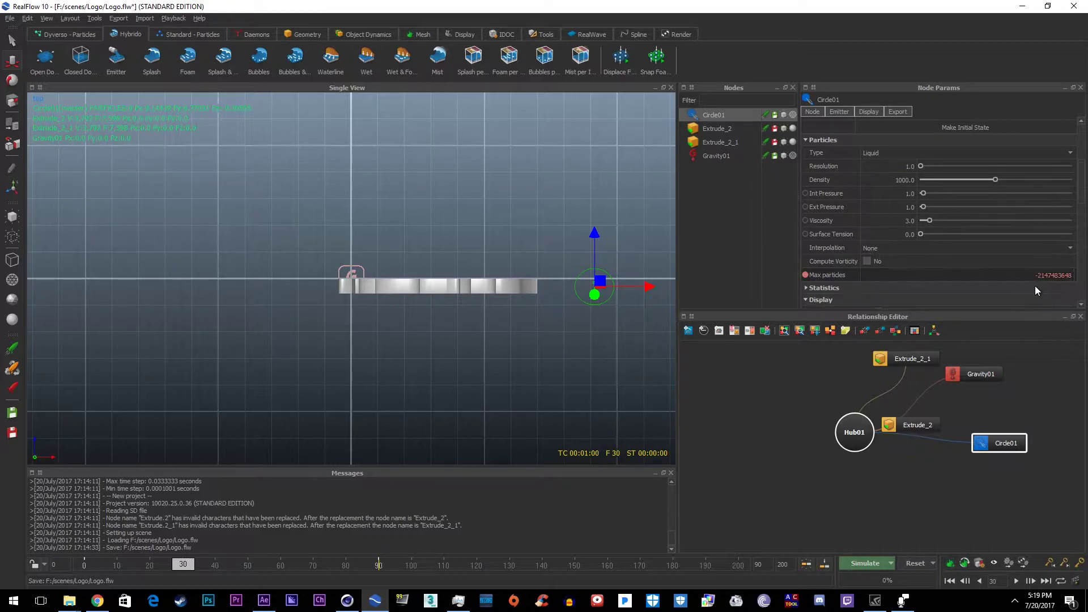
pyautogui.doubleClick(1036, 277)
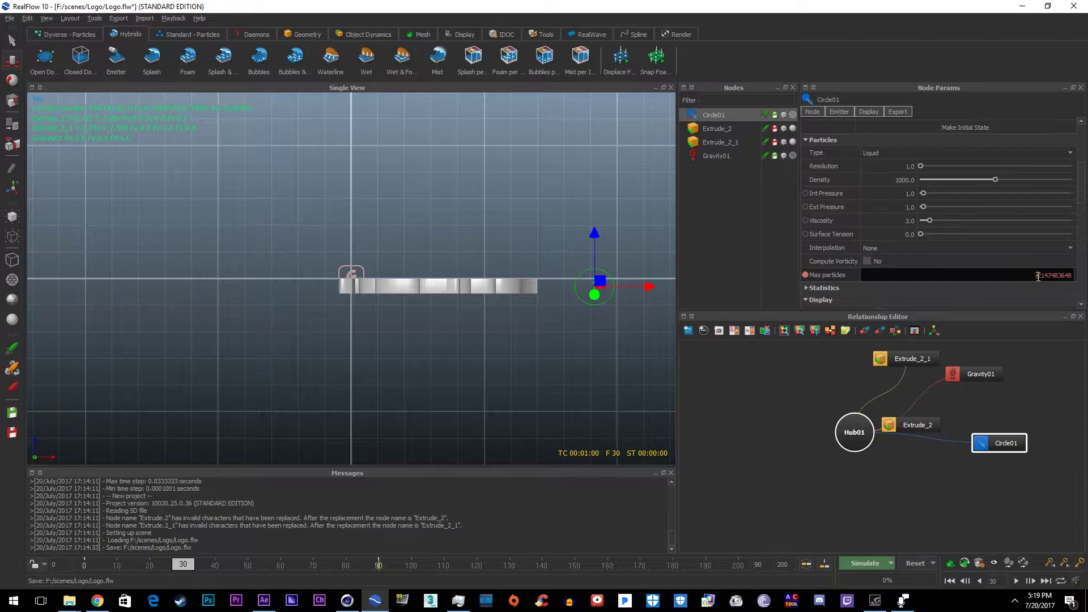
pyautogui.moveTo(1036, 277); pyautogui.dragTo(1086, 276)
pyautogui.write('879856854674')
pyautogui.hotkey('ctrl', 'a')
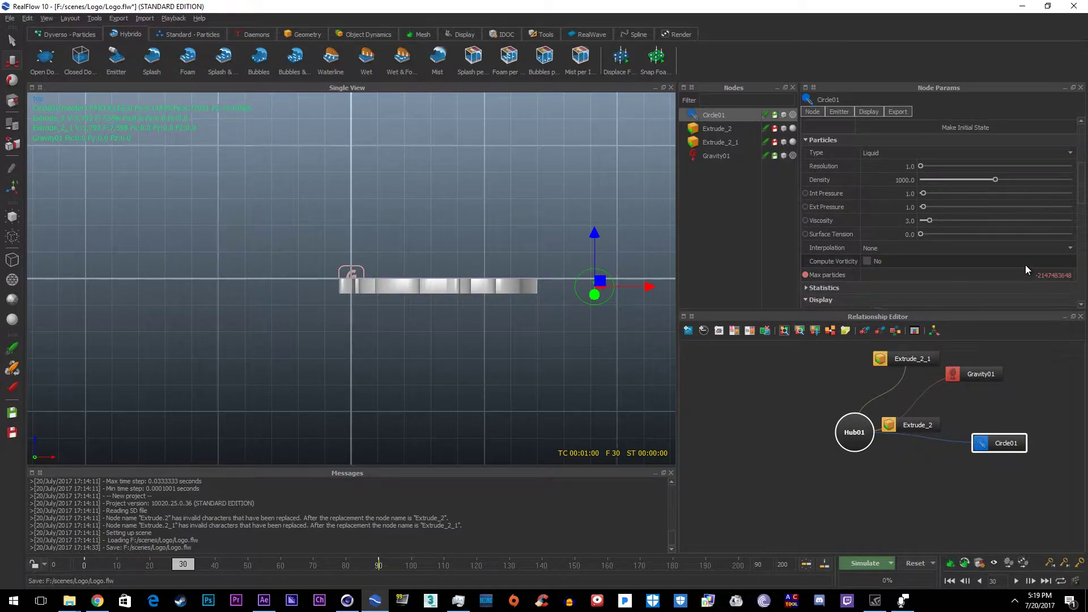
pyautogui.press('BackSpace')
pyautogui.write('675674')
pyautogui.hotkey('ctrl', 'a')
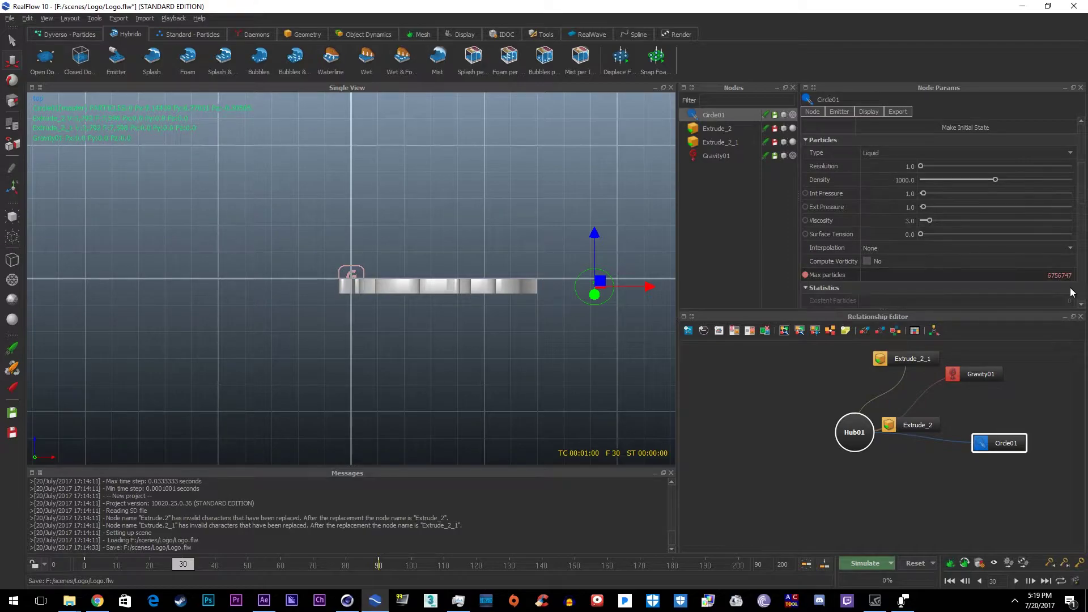
pyautogui.write('56474576')
pyautogui.press('Return')
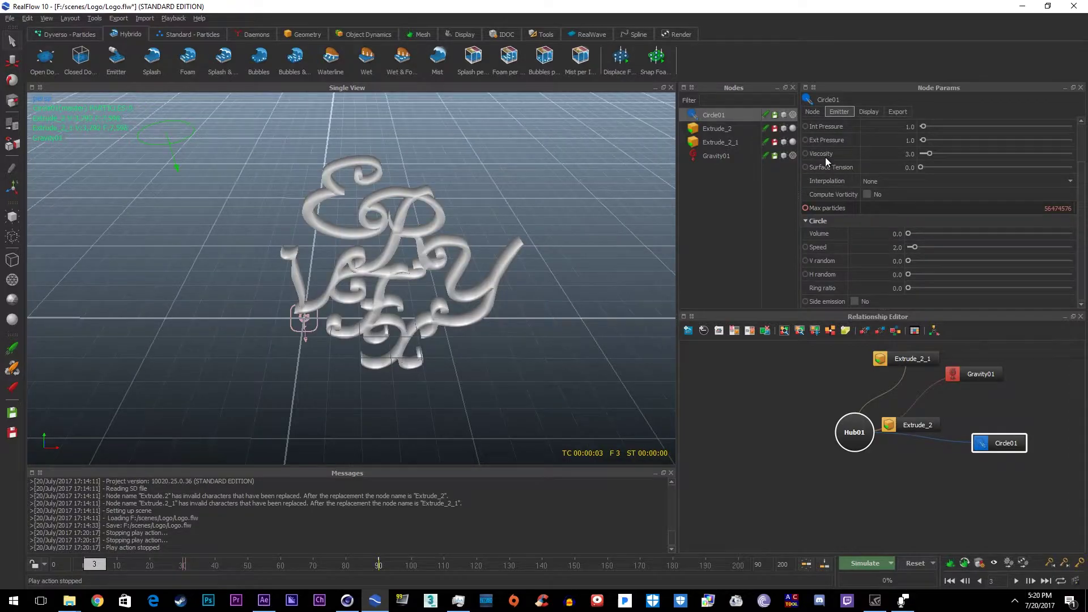
pyautogui.click(736, 223)
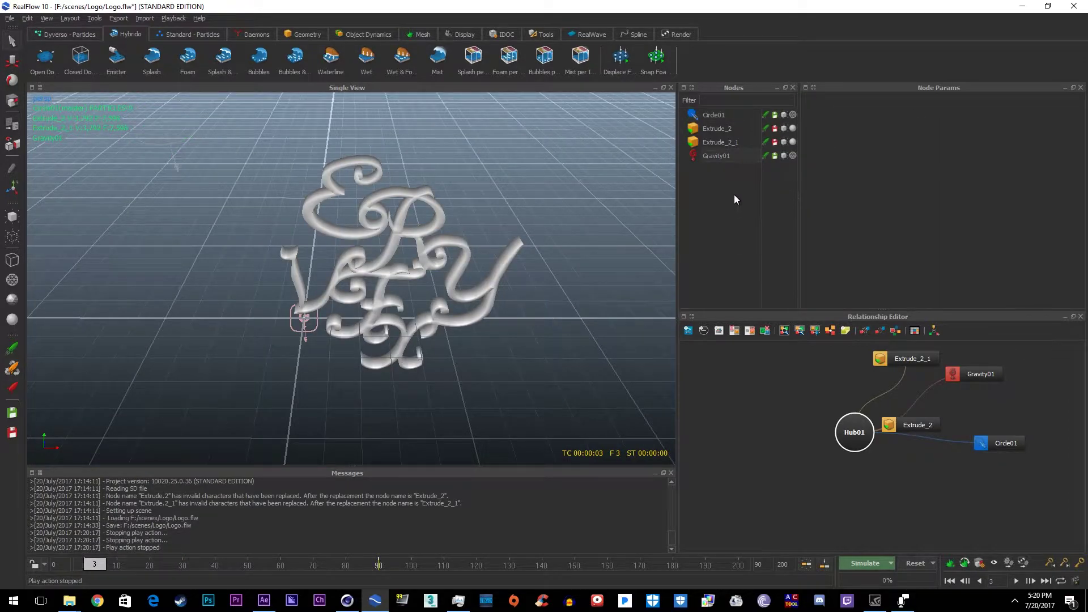
# Step: Simulate Circle01's fluid stream over the logo, stopping around frame 40
pyautogui.click(715, 115)
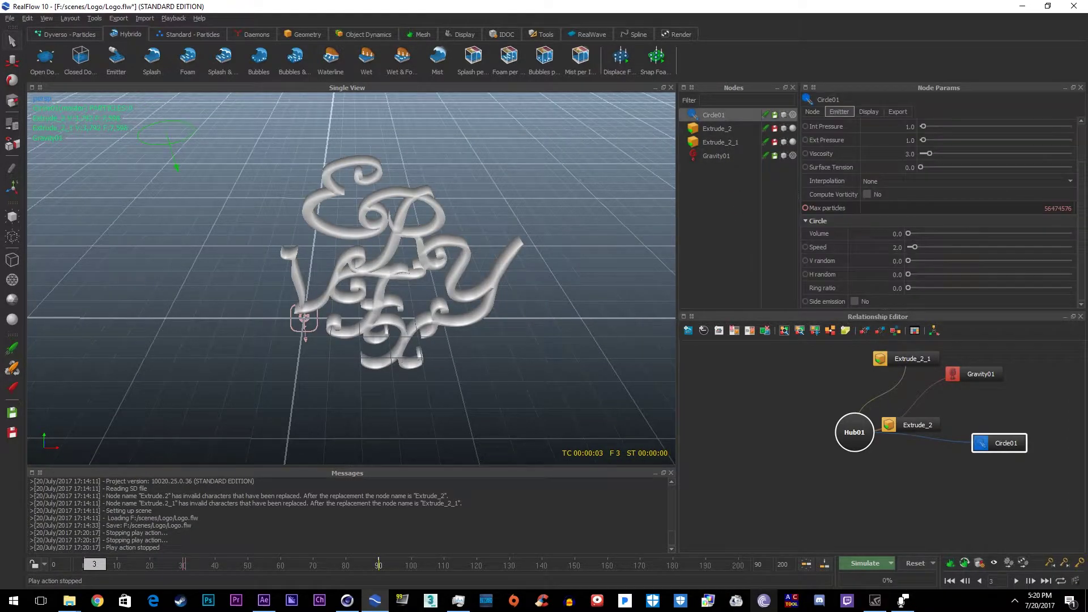
pyautogui.click(859, 562)
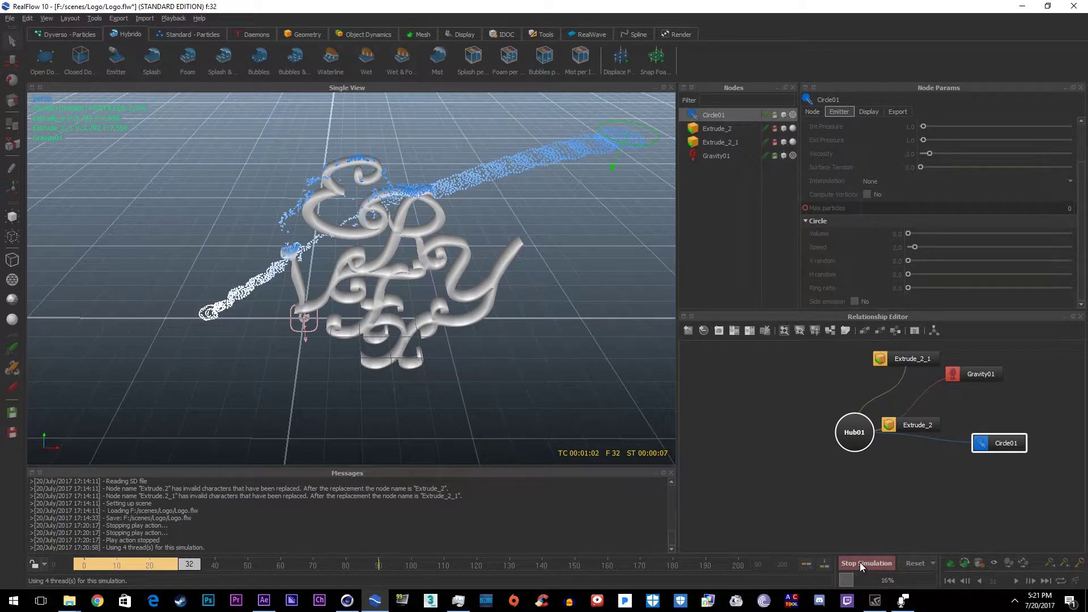
pyautogui.click(860, 562)
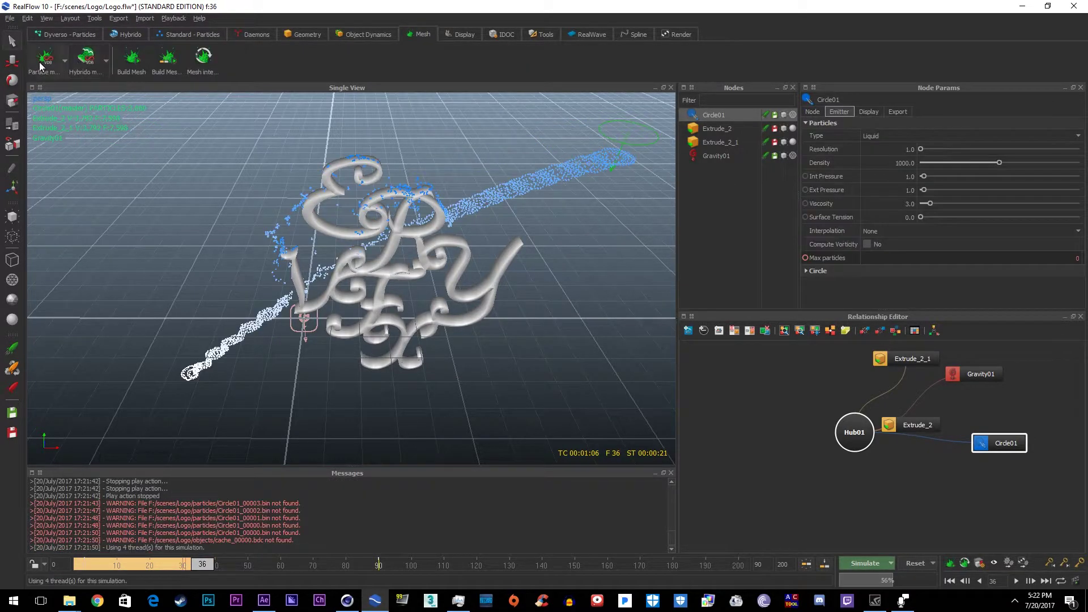
# Step: Create a ParticleMesh_VDB01 node that meshes the Circle01 fluid
pyautogui.click(41, 63)
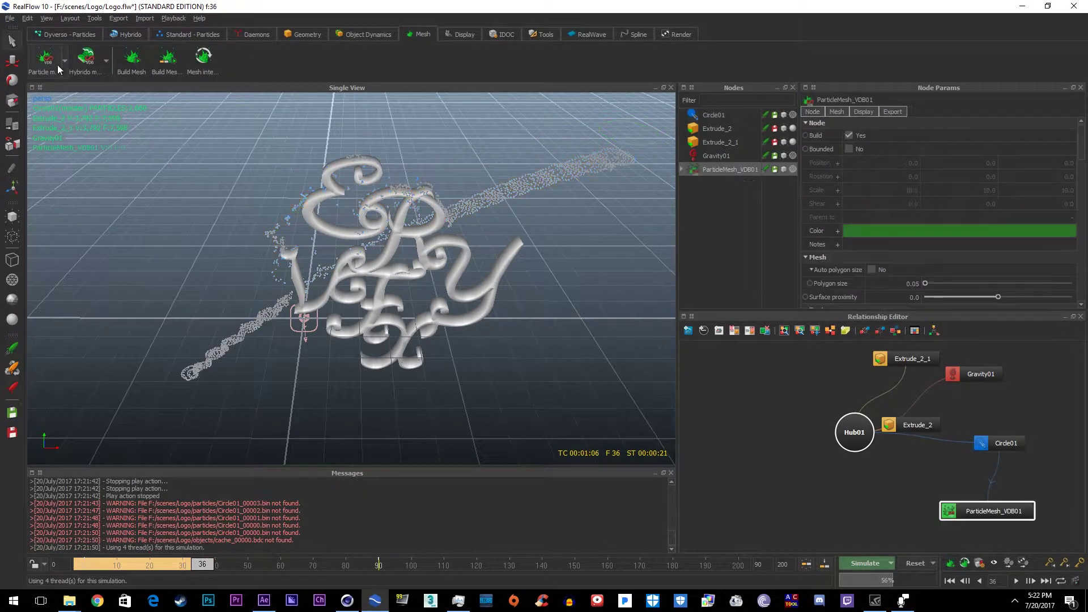
pyautogui.click(682, 169)
pyautogui.click(713, 116)
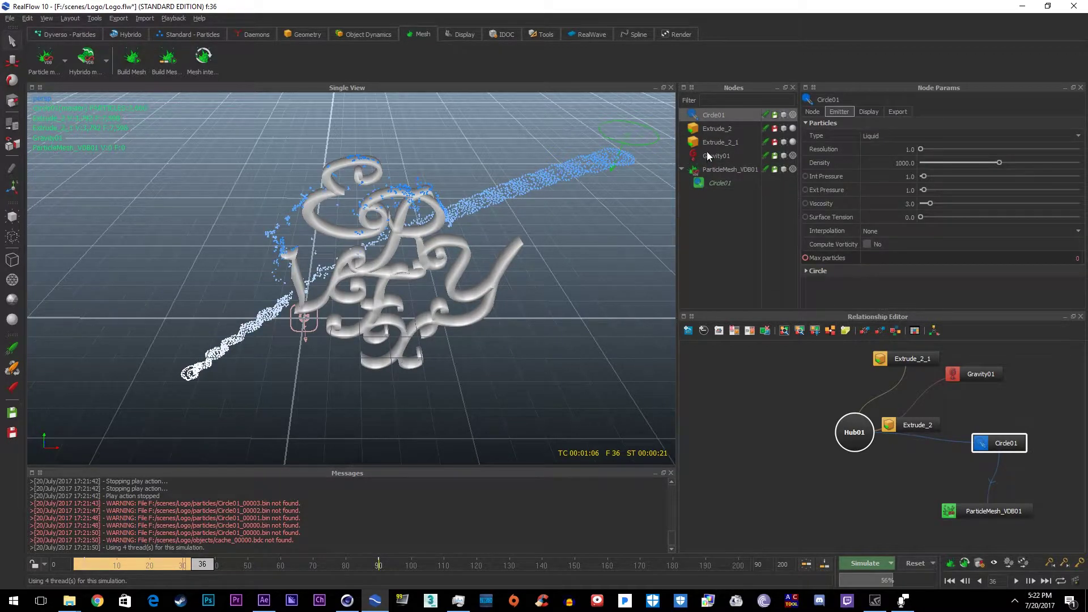
pyautogui.click(715, 169)
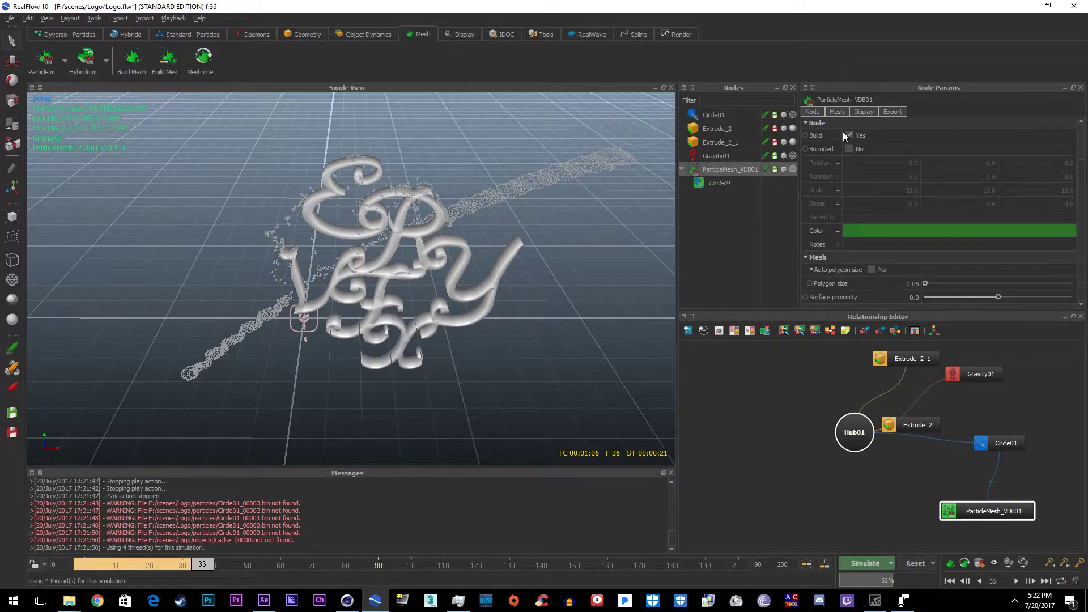
pyautogui.click(838, 112)
# Step: Stack Dilate, Erode, Smooth and a second Dilate volume filter on the particle mesh
pyautogui.click(863, 191)
pyautogui.click(899, 205)
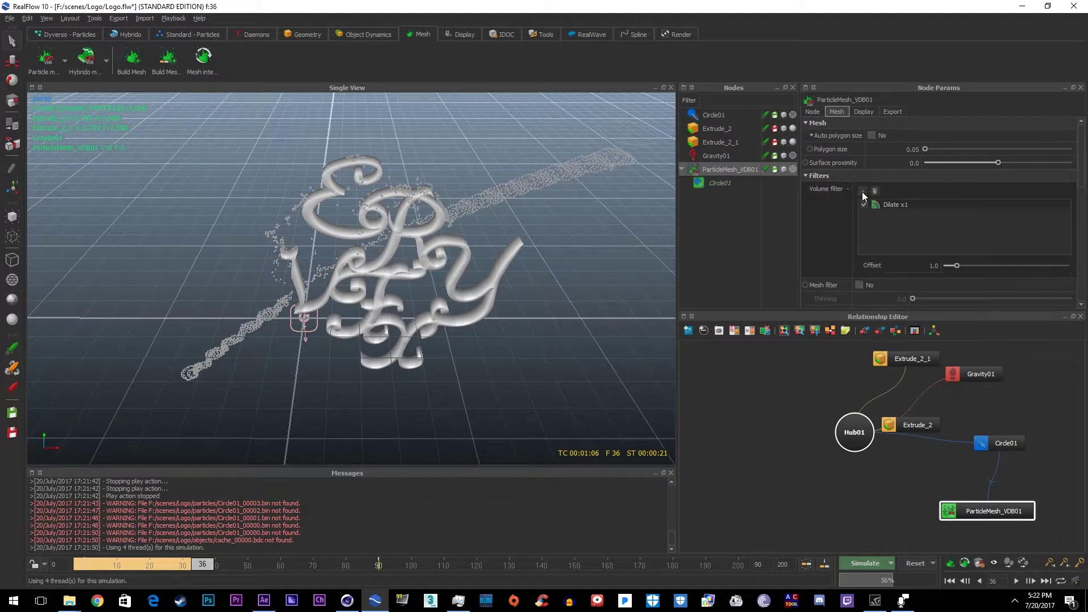
pyautogui.click(862, 191)
pyautogui.click(872, 222)
pyautogui.click(863, 192)
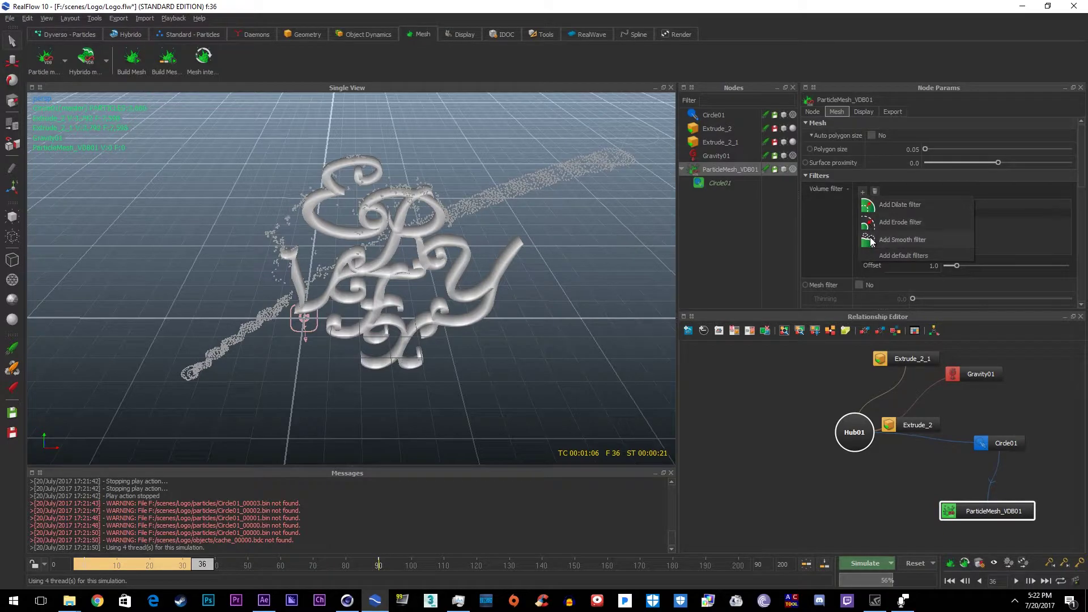
pyautogui.click(873, 240)
pyautogui.click(863, 192)
pyautogui.click(877, 207)
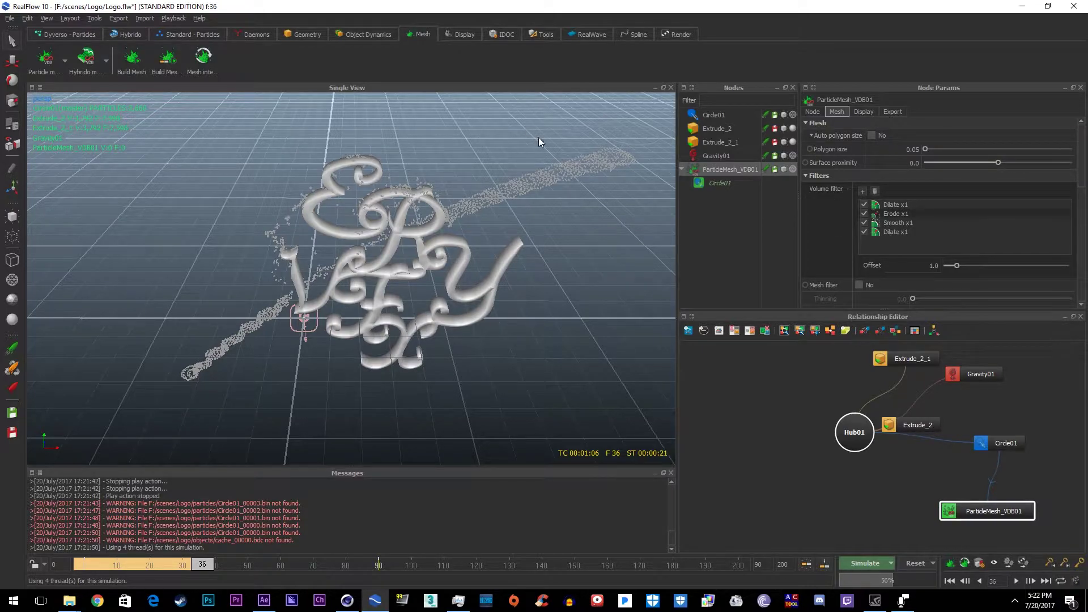
# Step: Build the fluid mesh from the Circle01 particles
pyautogui.keyDown('alt'); pyautogui.moveTo(479, 230); pyautogui.dragTo(513, 250); pyautogui.keyUp('alt')
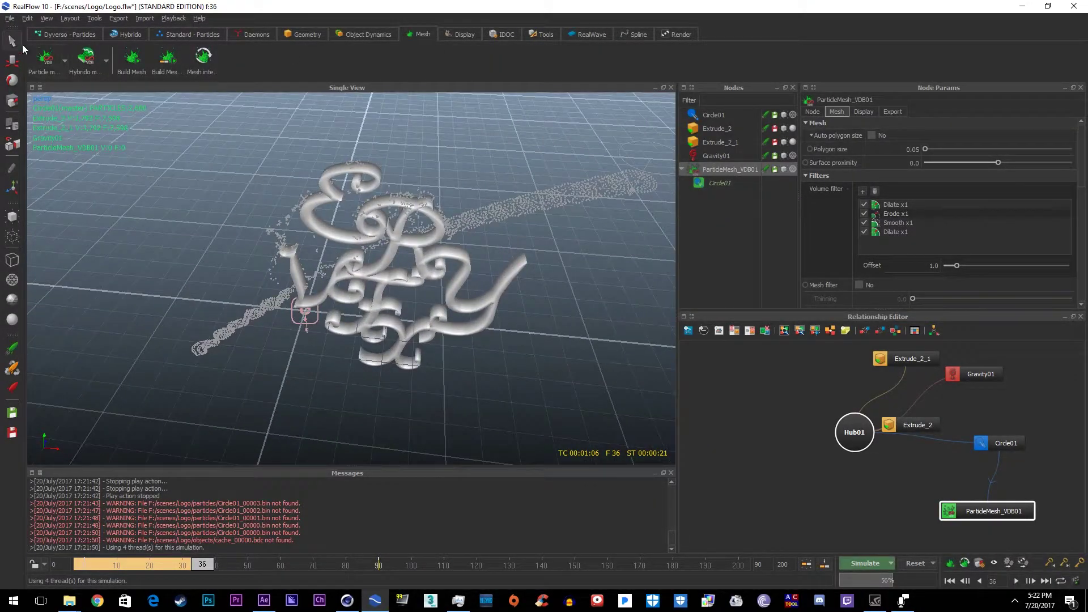
pyautogui.keyDown('alt'); pyautogui.moveTo(431, 238); pyautogui.dragTo(467, 252); pyautogui.keyUp('alt')
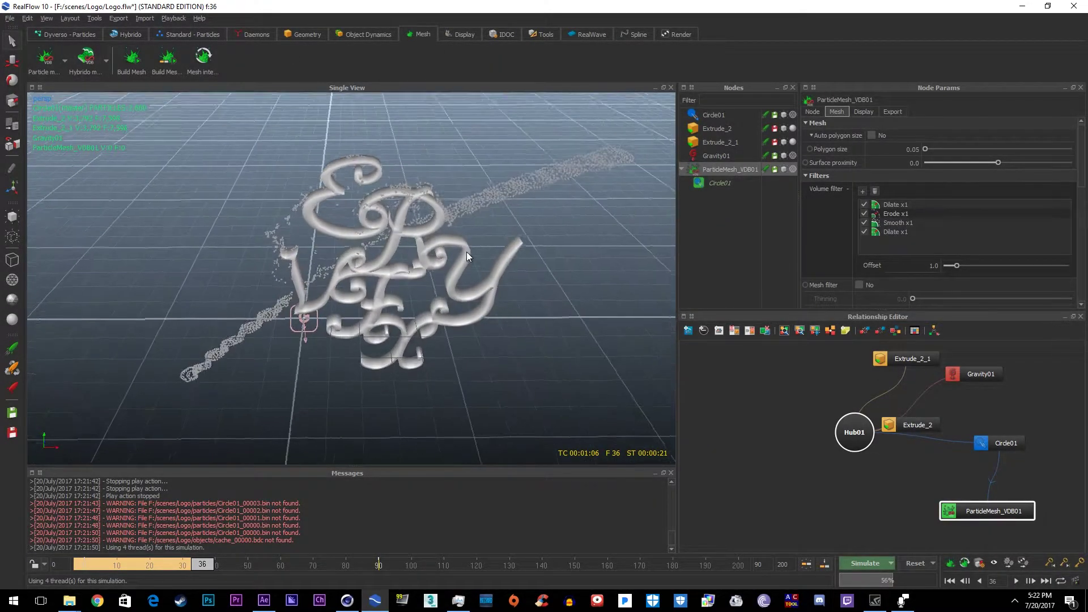
pyautogui.click(210, 73)
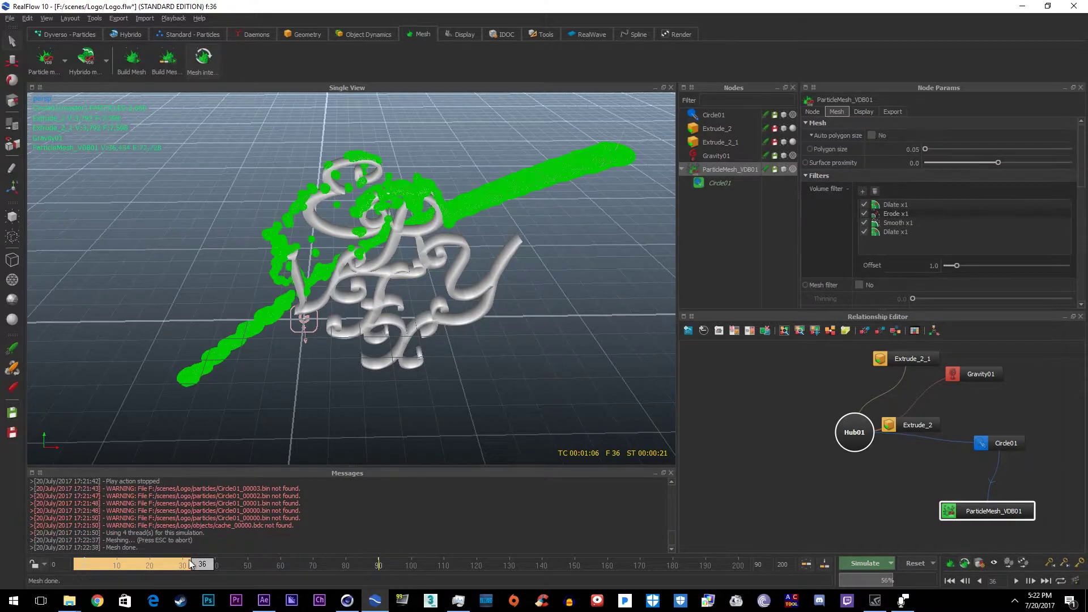
pyautogui.keyDown('alt'); pyautogui.moveTo(322, 331); pyautogui.dragTo(368, 262); pyautogui.keyUp('alt')
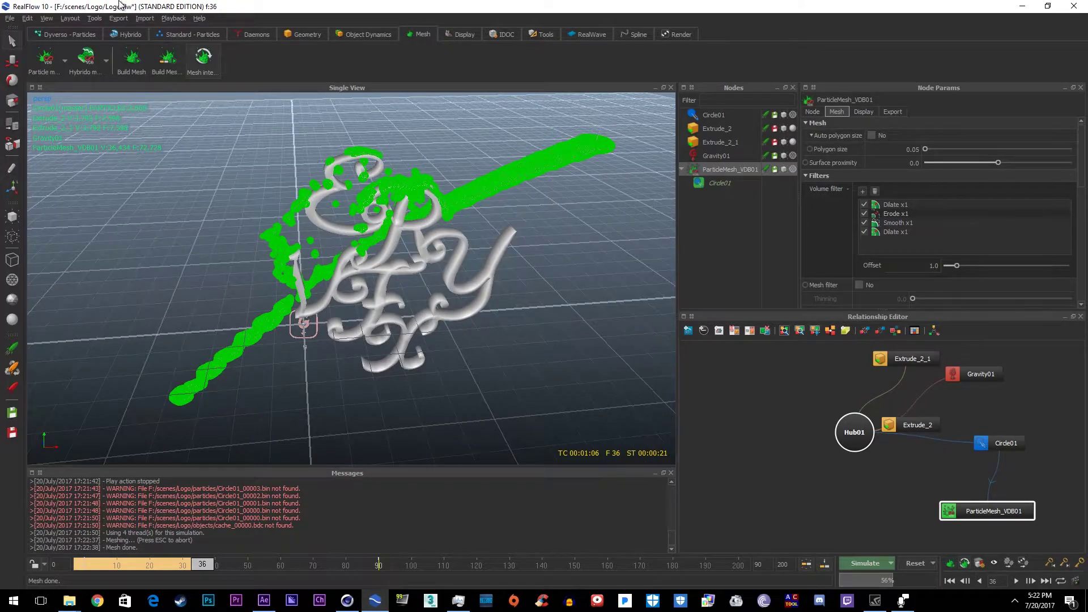
# Step: Switch the scene display to Smooth Shaded
pyautogui.click(122, 19)
pyautogui.moveTo(95, 21)
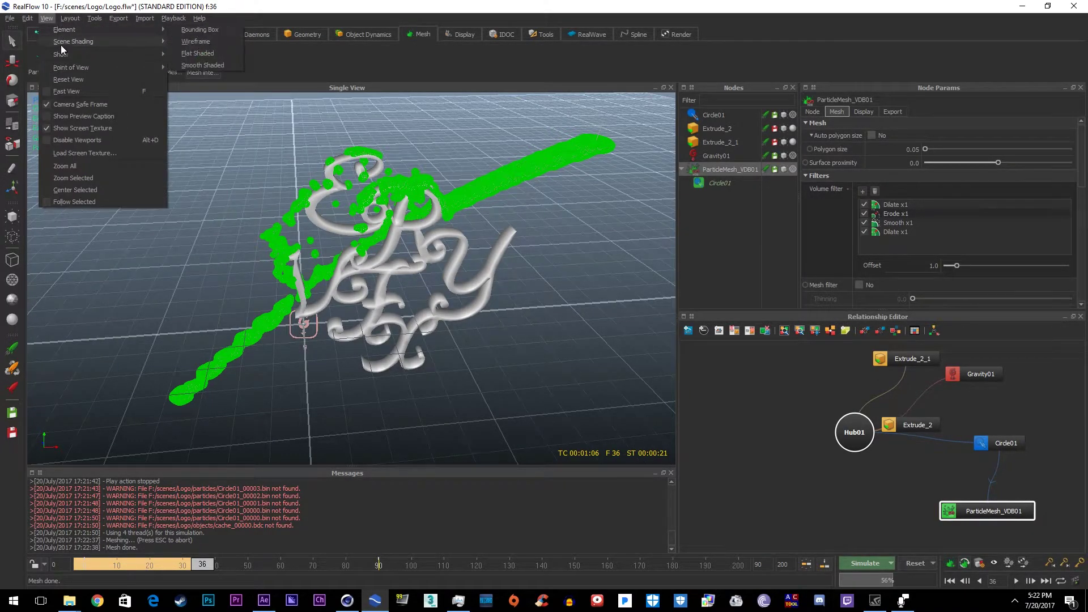
pyautogui.moveTo(64, 57)
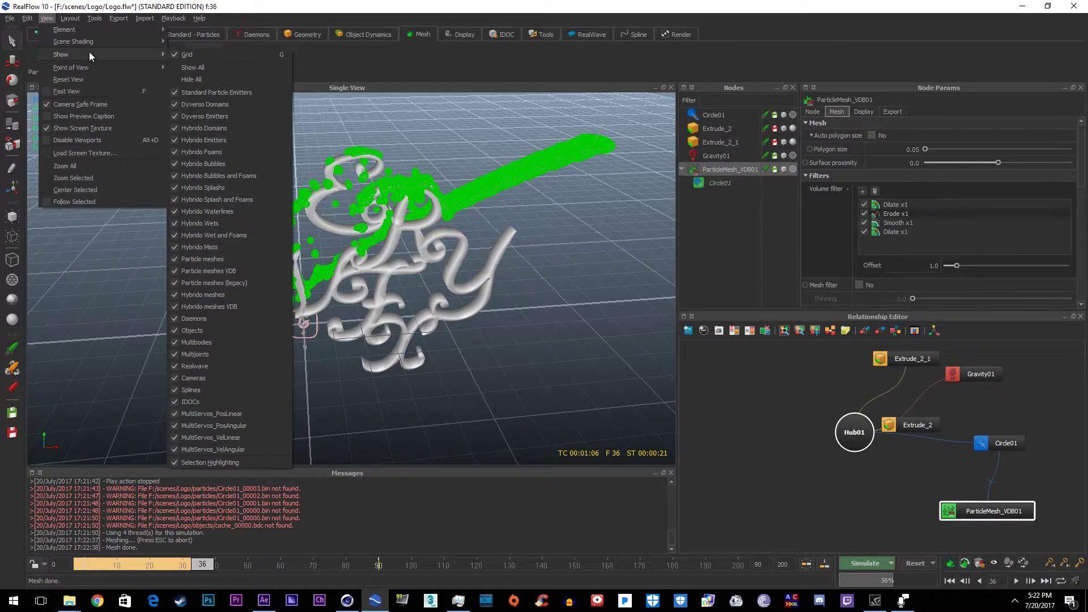
pyautogui.click(227, 64)
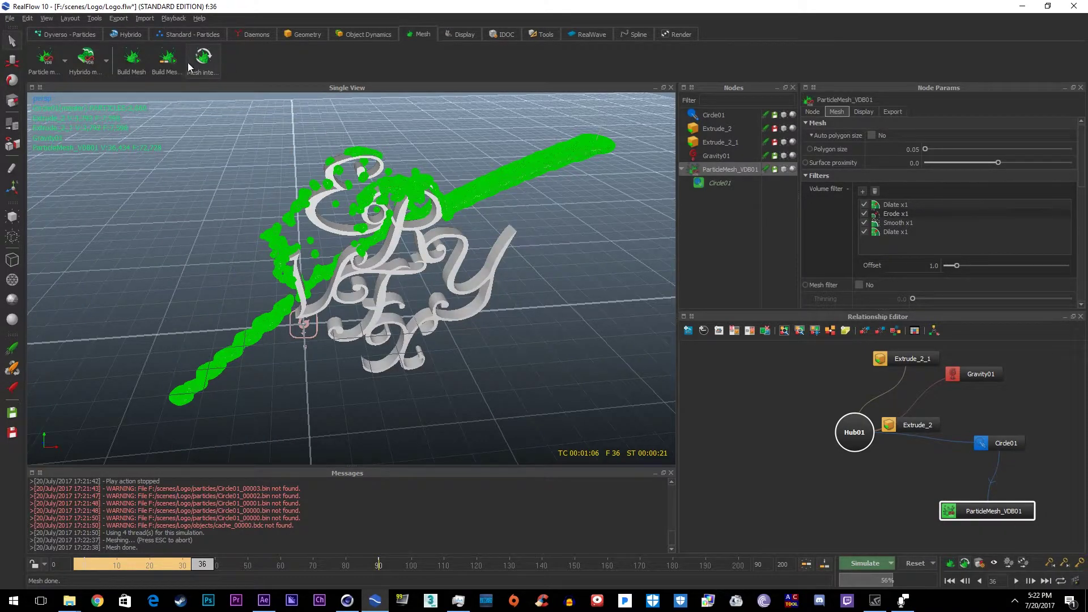
pyautogui.click(71, 18)
pyautogui.moveTo(50, 19)
pyautogui.moveTo(65, 44)
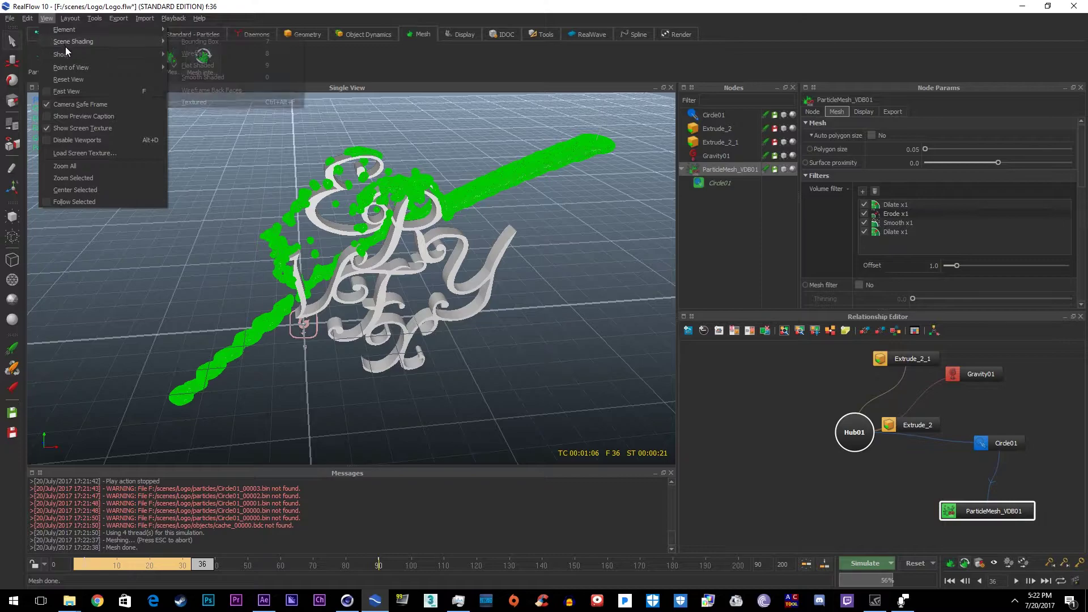
pyautogui.click(215, 77)
# Step: Set ParticleMesh_VDB01's first Dilate filter offset to 0.956
pyautogui.keyDown('alt'); pyautogui.moveTo(440, 151); pyautogui.dragTo(478, 190); pyautogui.keyUp('alt')
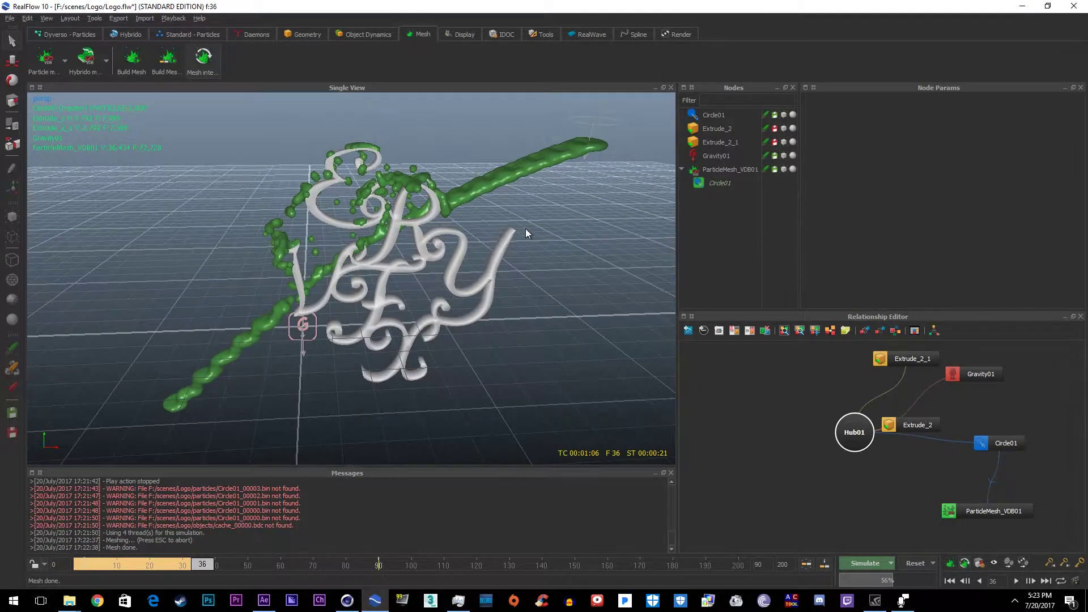
pyautogui.keyDown('alt'); pyautogui.moveTo(526, 233); pyautogui.dragTo(573, 187); pyautogui.keyUp('alt')
pyautogui.click(730, 169)
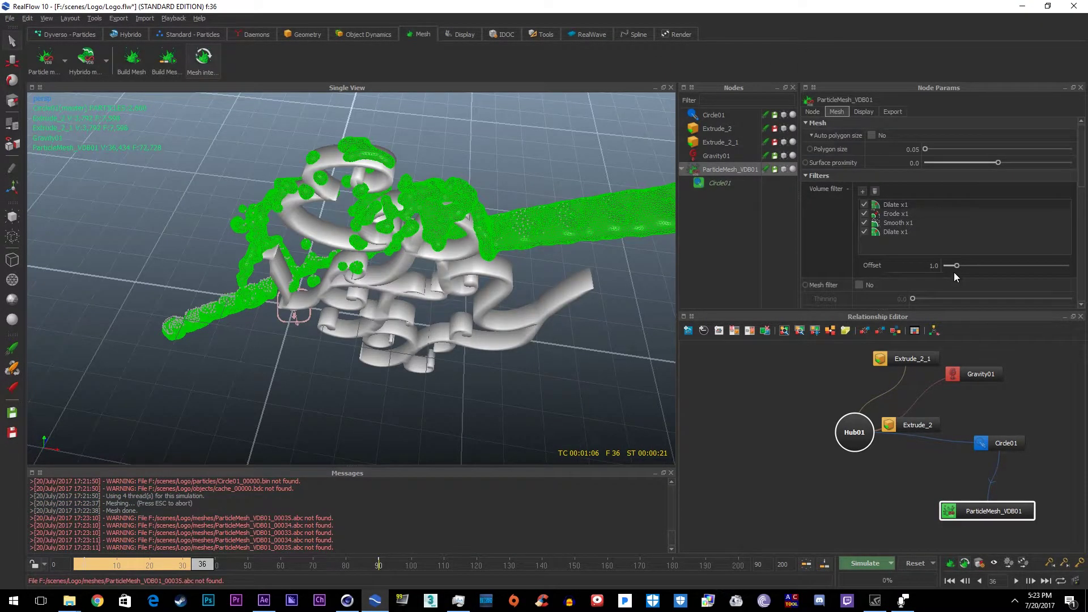
pyautogui.moveTo(956, 266); pyautogui.dragTo(948, 266)
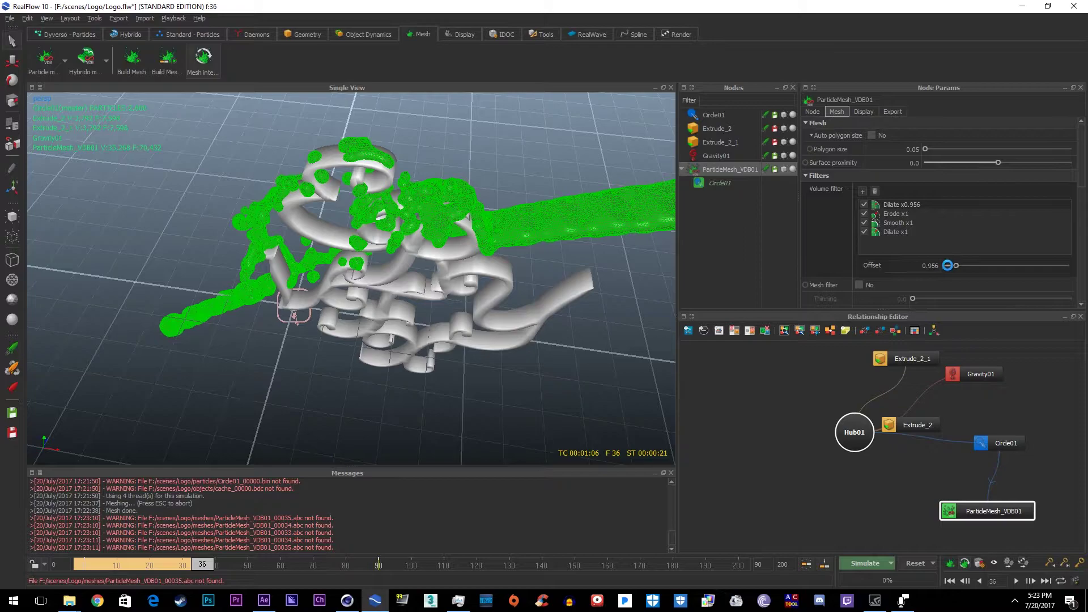
# Step: Set Circle01's Viscosity to 1
pyautogui.click(713, 115)
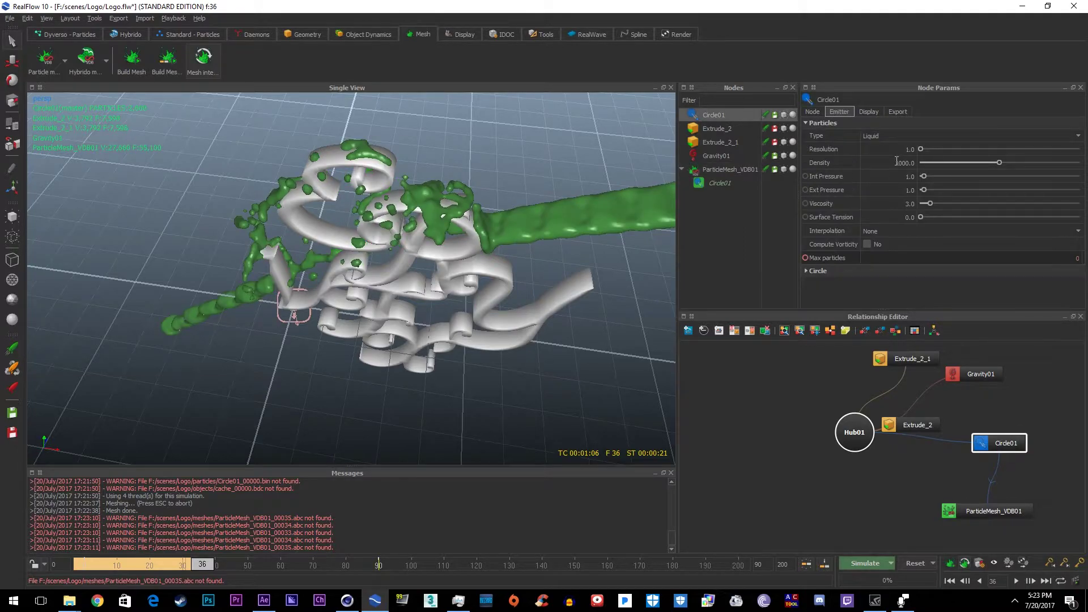
pyautogui.click(911, 204)
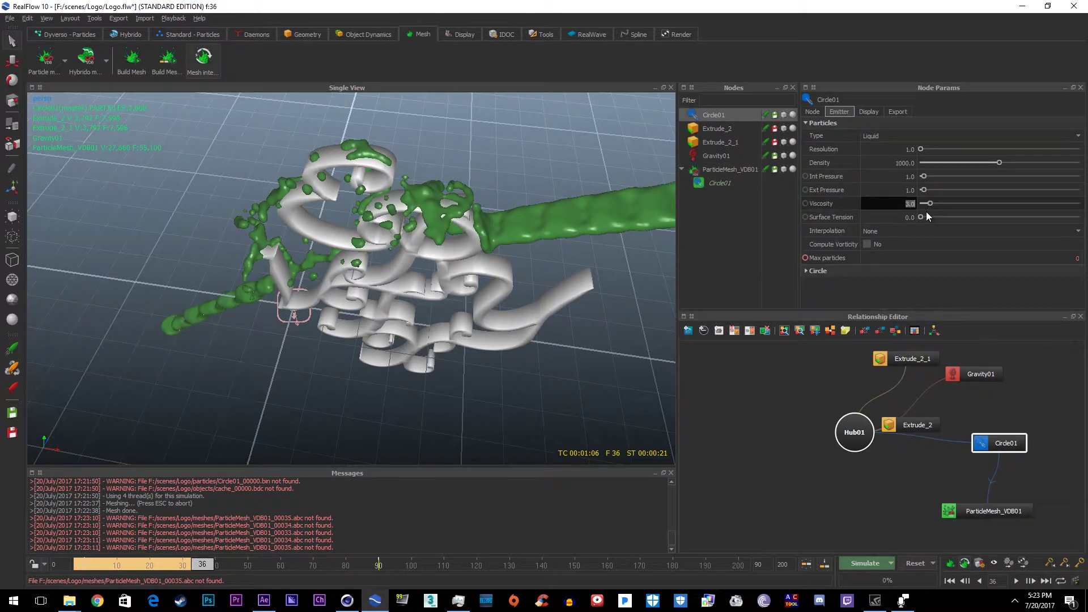
pyautogui.write('1')
pyautogui.press('Return')
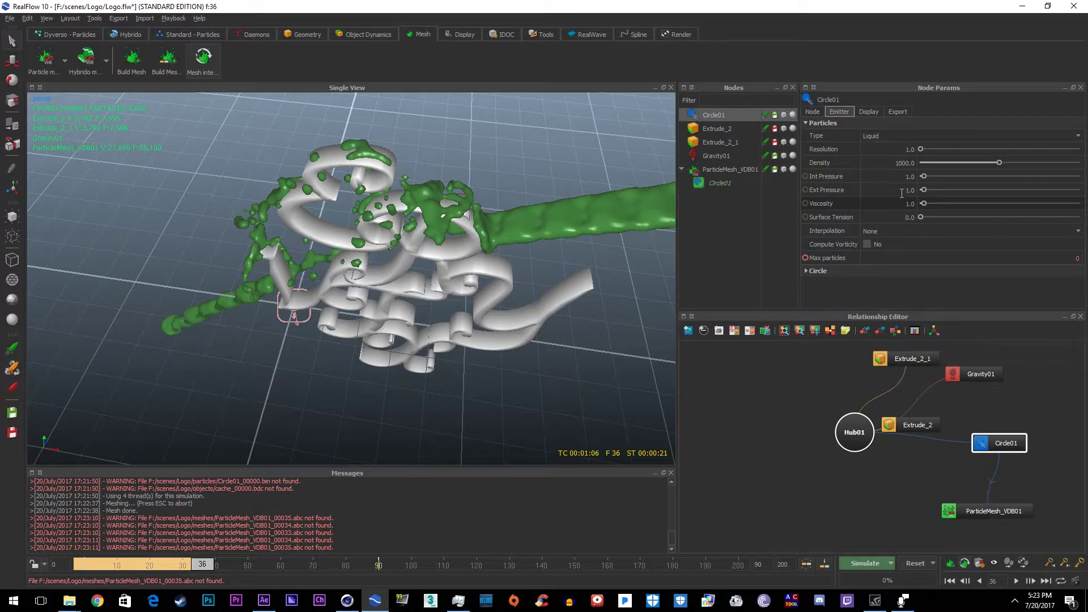
# Step: Change Circle01's Density from 1000.0 to 500.0, consulting the Density help text
pyautogui.click(895, 162)
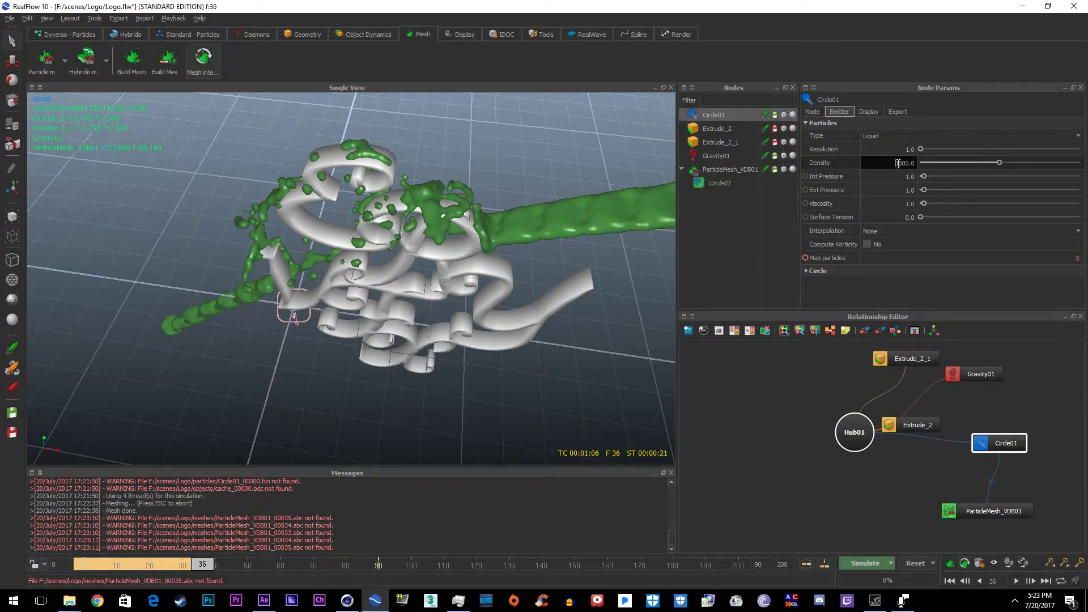
pyautogui.moveTo(895, 163); pyautogui.dragTo(903, 164)
pyautogui.write('1')
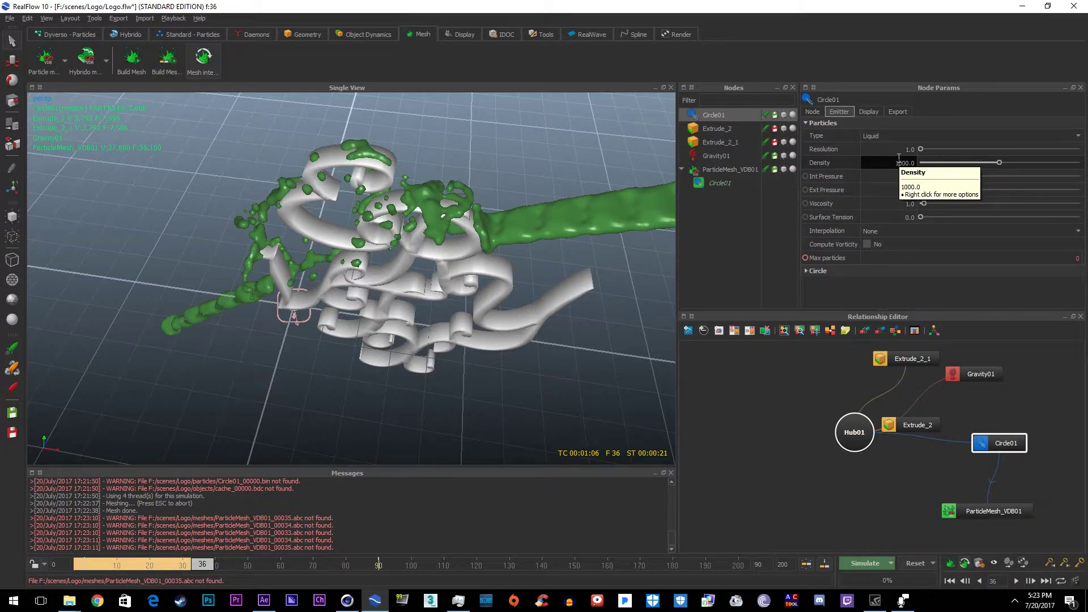
pyautogui.rightClick(825, 165)
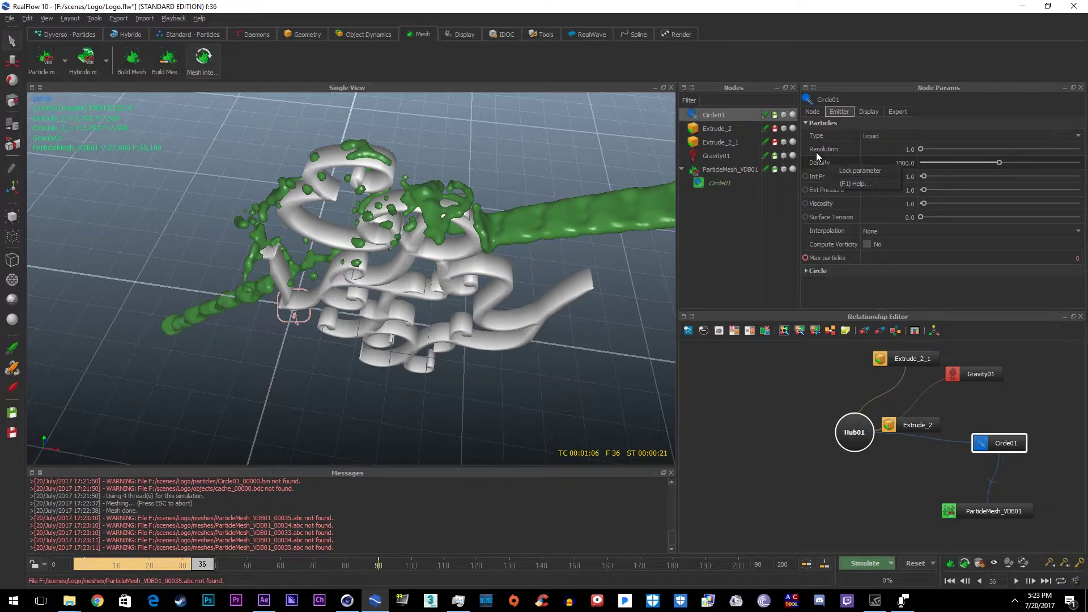
pyautogui.click(815, 161)
pyautogui.moveTo(771, 199); pyautogui.dragTo(1073, 234)
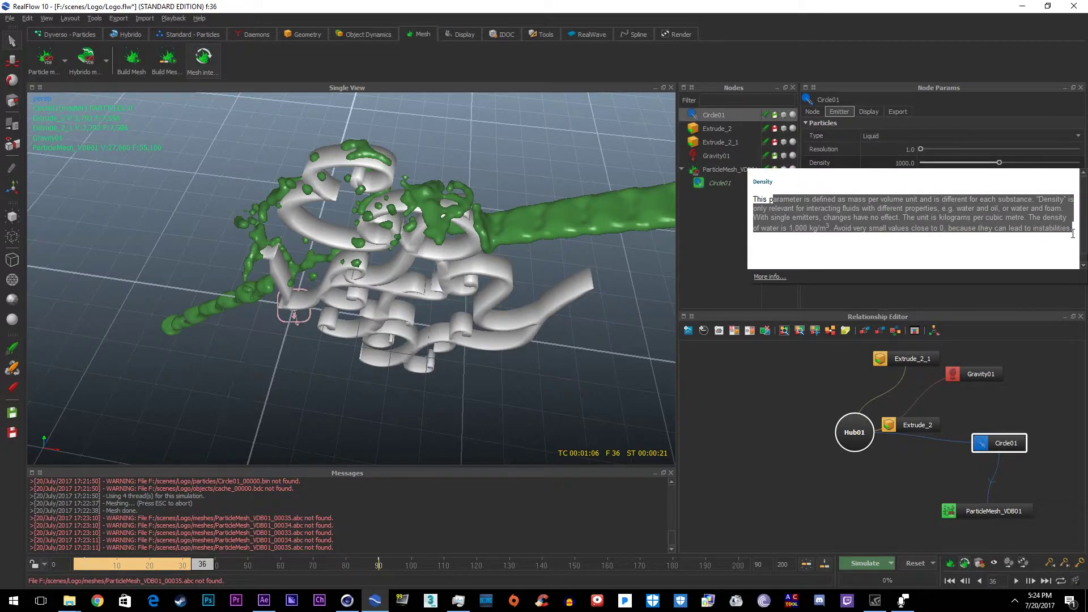
pyautogui.click(1029, 275)
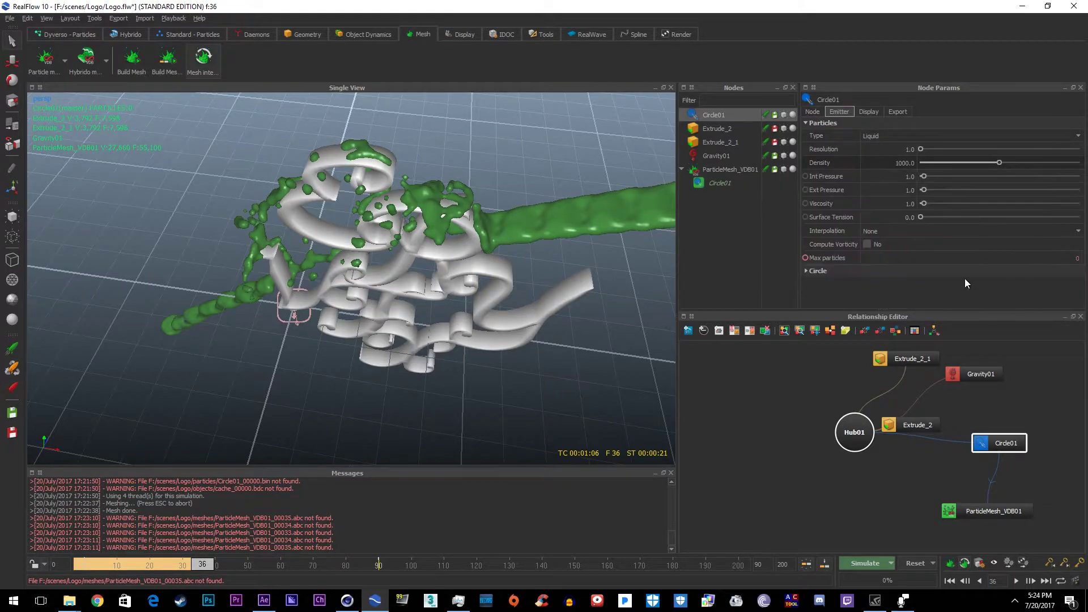
pyautogui.click(884, 163)
pyautogui.write('5')
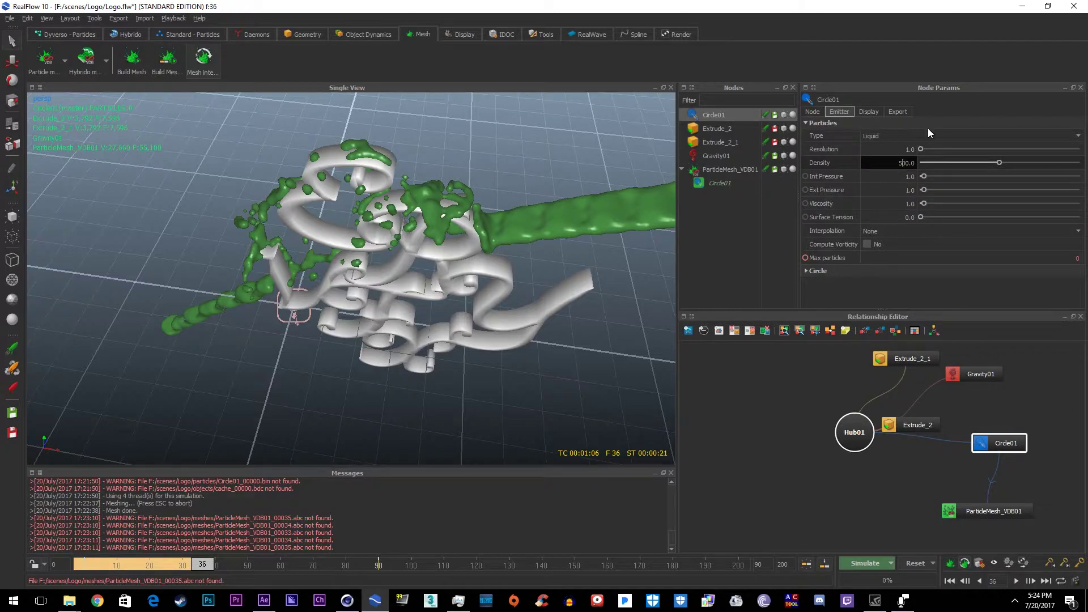
pyautogui.click(927, 126)
pyautogui.click(806, 123)
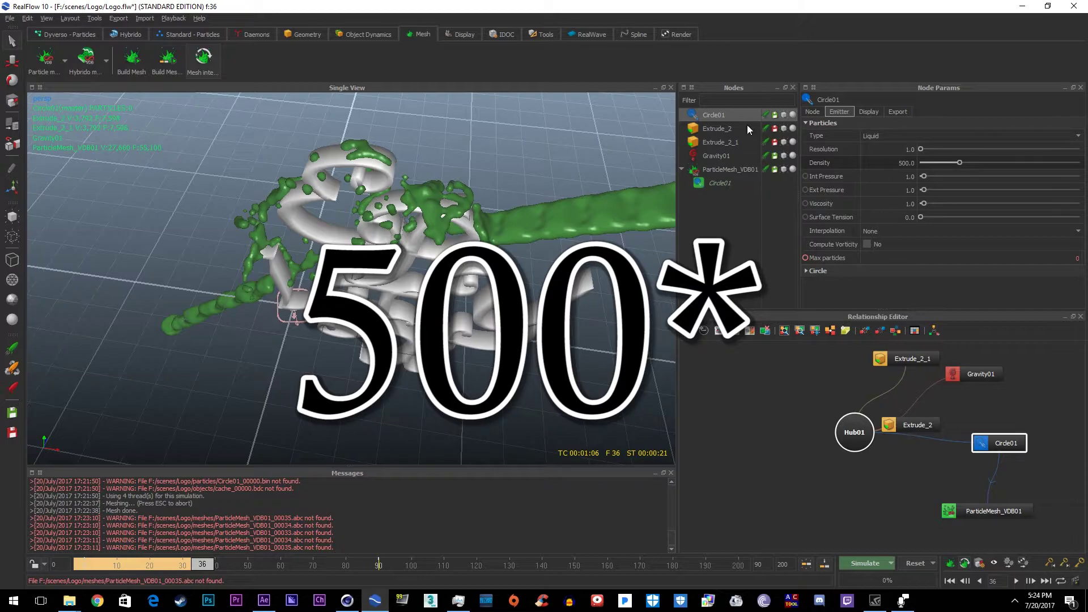
# Step: Adjust ParticleMesh_VDB01's volume filter offsets to Dilate 1.7, Erode 2, Smooth 1, Dilate 0.1
pyautogui.click(866, 111)
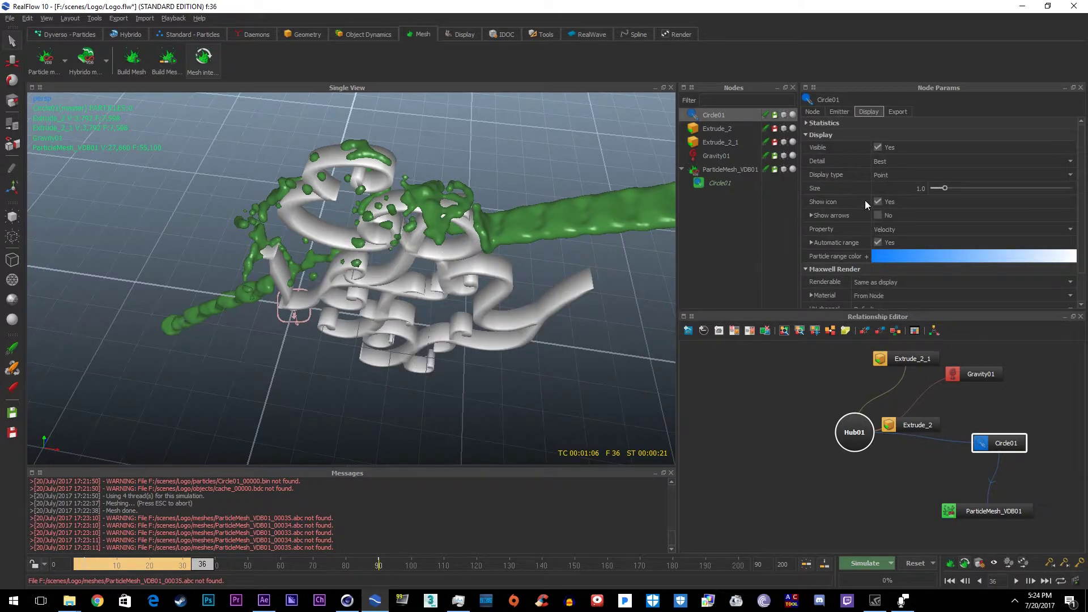
pyautogui.scroll(-2, 873, 203)
pyautogui.click(722, 169)
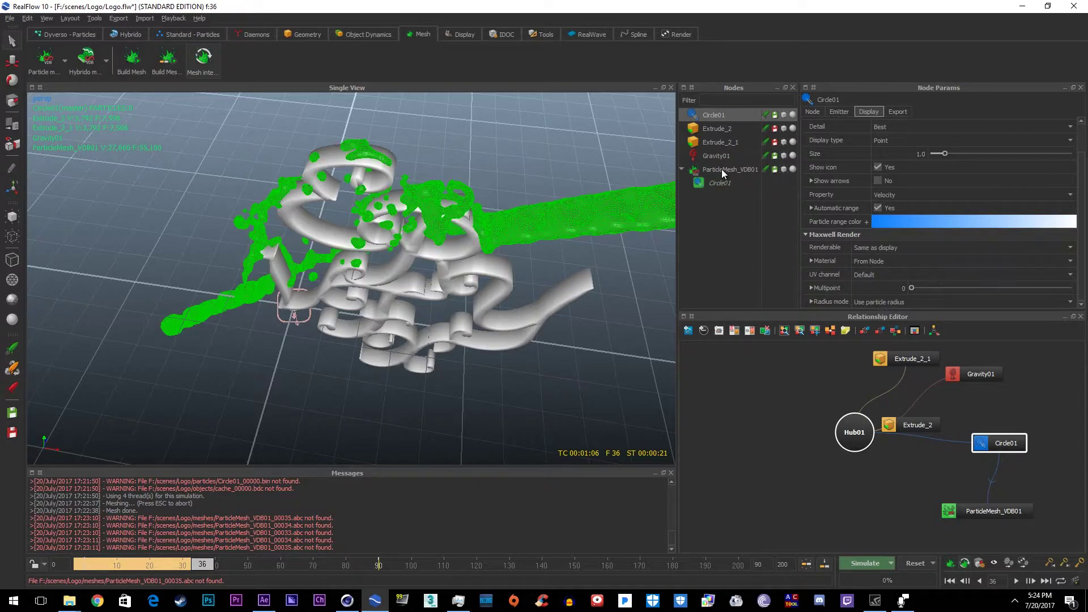
pyautogui.click(902, 205)
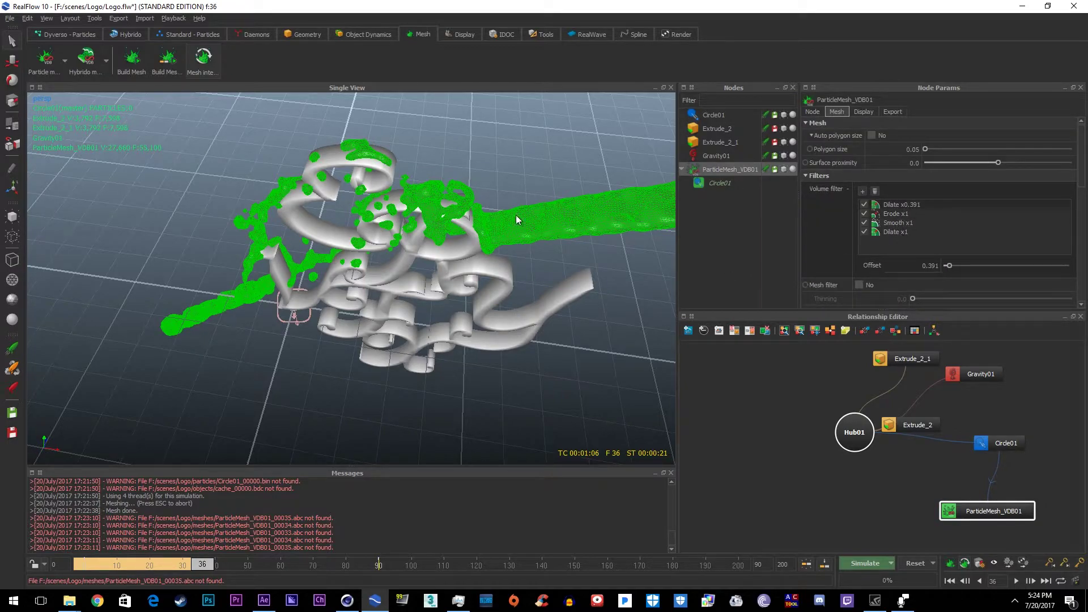
pyautogui.moveTo(948, 266); pyautogui.dragTo(950, 264)
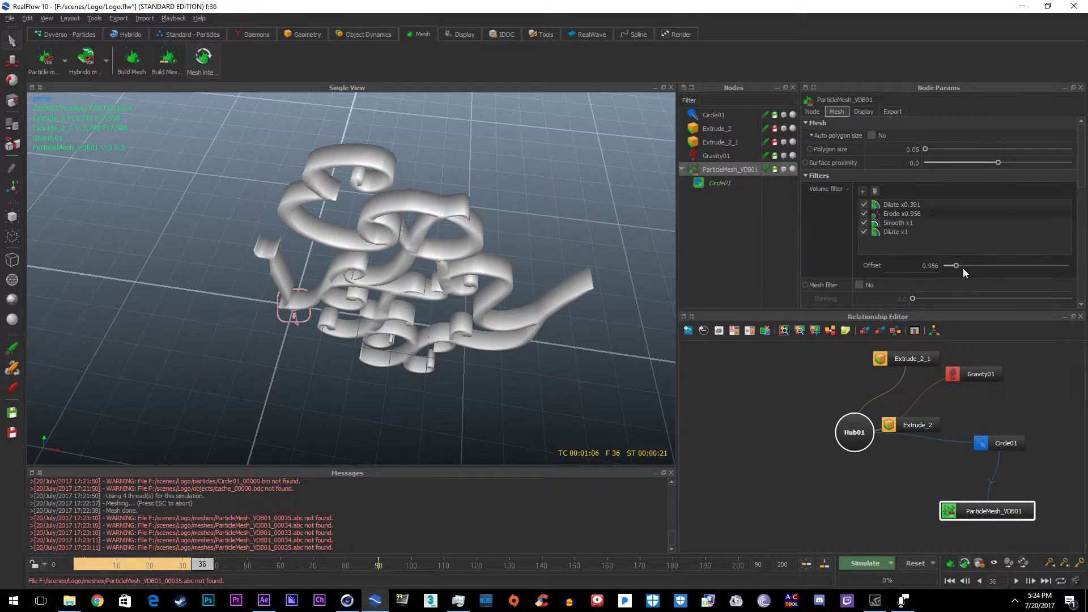
pyautogui.click(913, 207)
pyautogui.moveTo(958, 267); pyautogui.dragTo(909, 209)
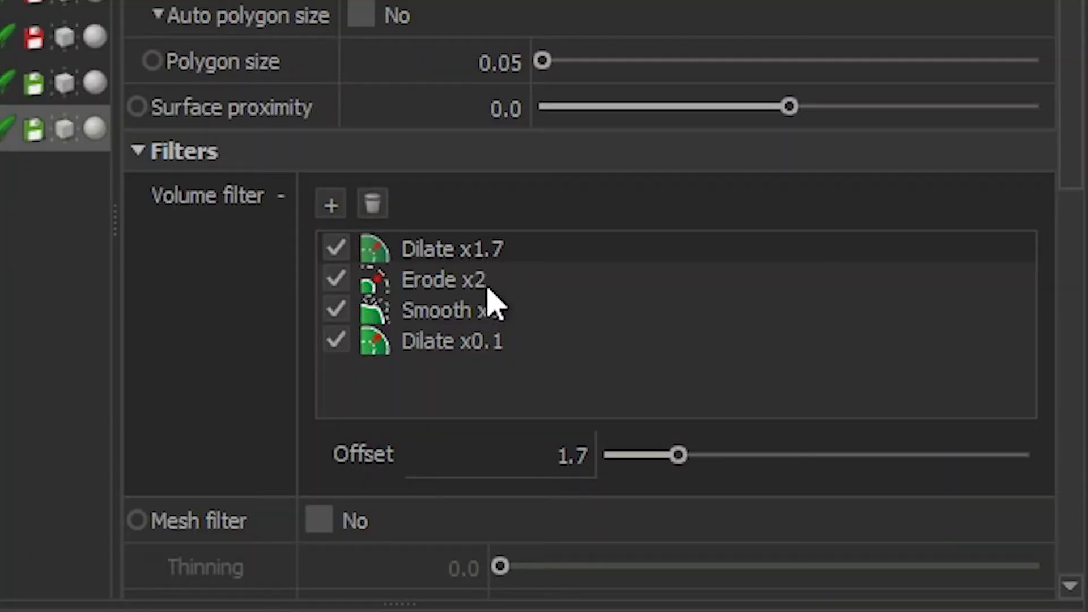
pyautogui.click(909, 214)
pyautogui.click(477, 317)
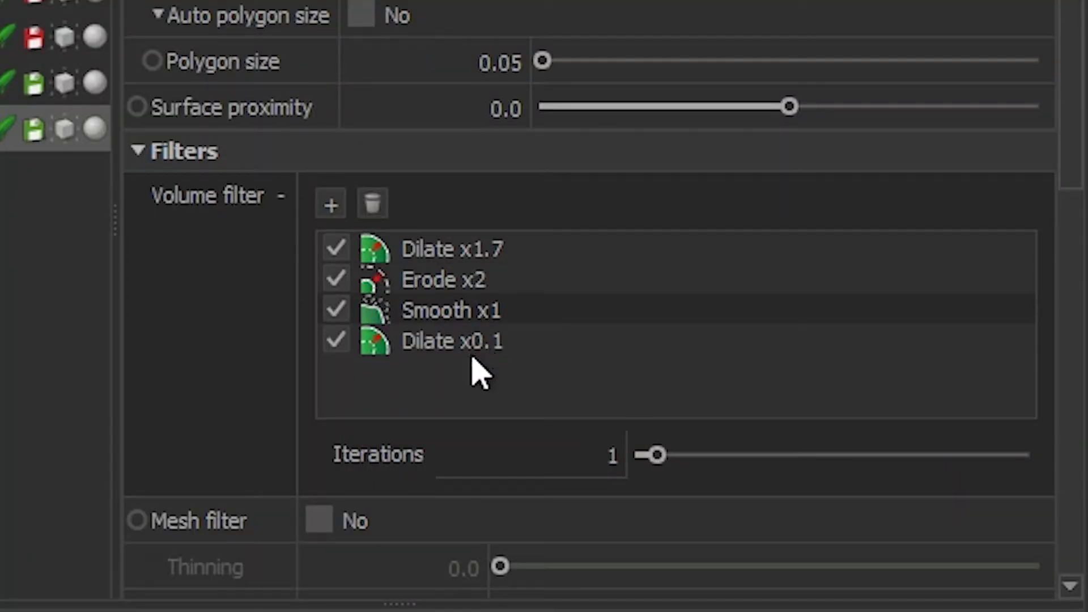
pyautogui.click(478, 349)
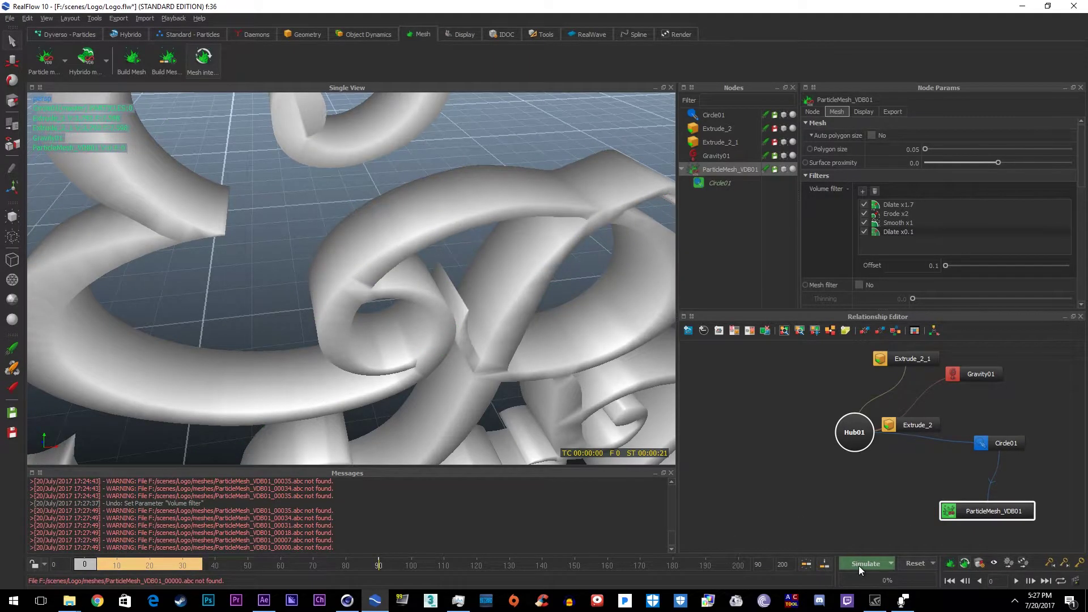
# Step: Run a short test simulation, stopping around frame 17
pyautogui.click(859, 566)
pyautogui.click(560, 308)
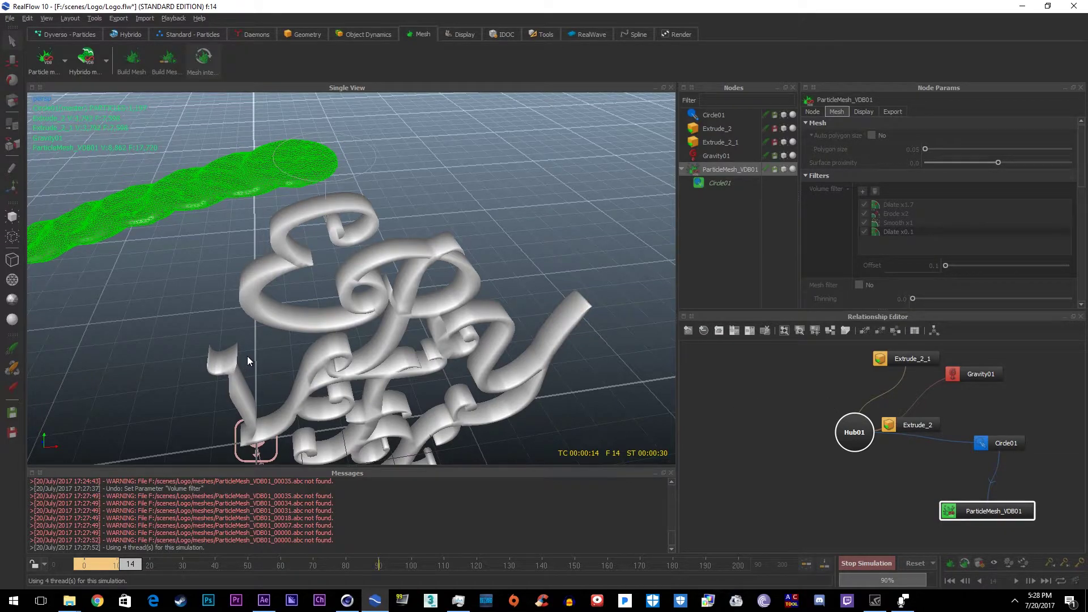
pyautogui.press('Escape')
pyautogui.moveTo(121, 572); pyautogui.dragTo(142, 574)
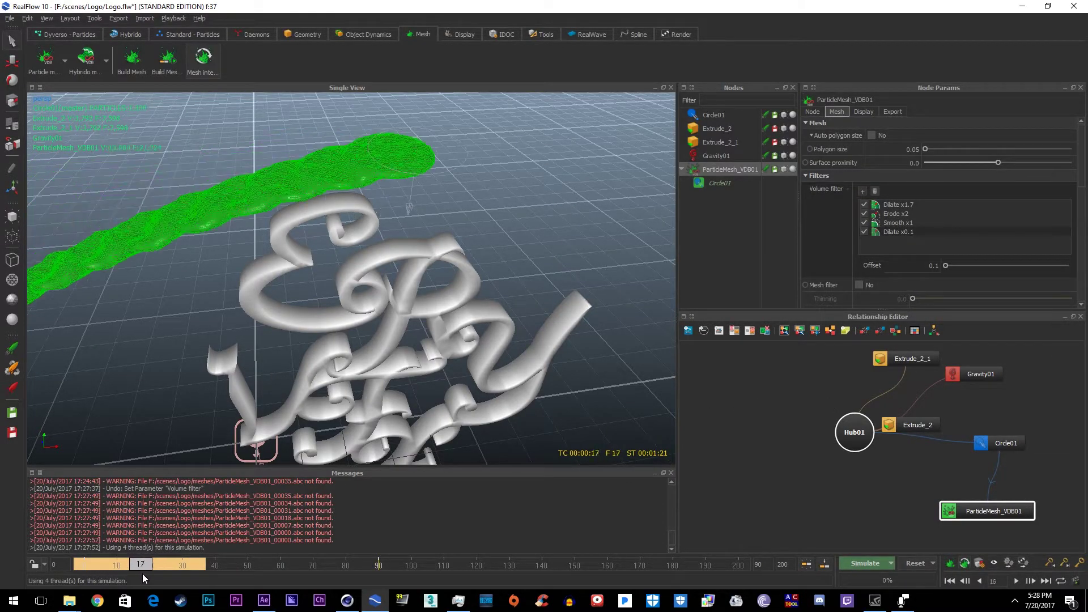
# Step: Enable Mesh cache (.bin) export for ParticleMesh_VDB01 in Export Central
pyautogui.click(111, 19)
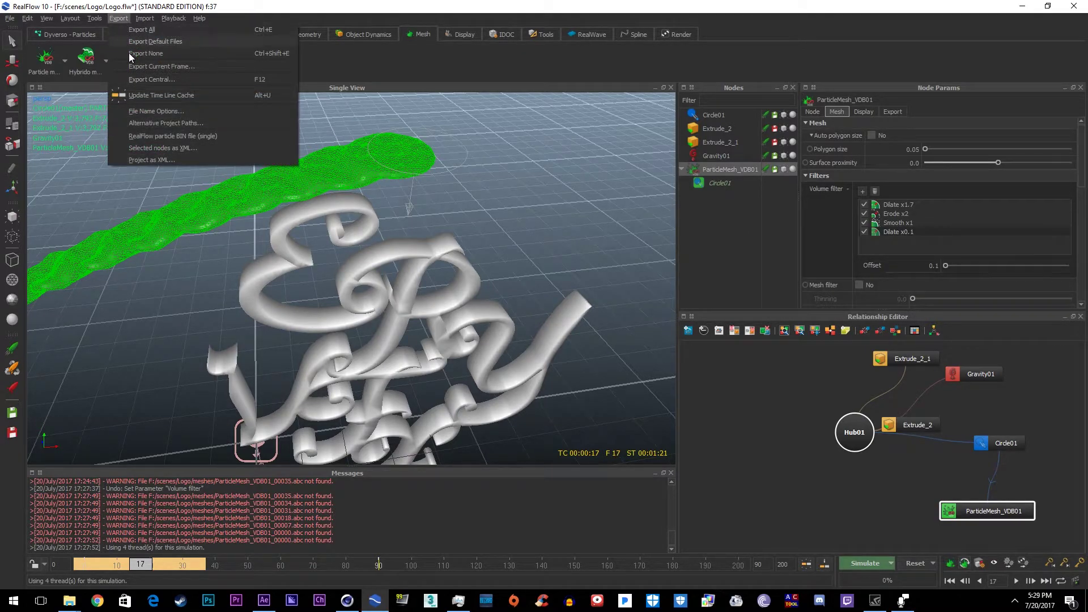
pyautogui.click(155, 77)
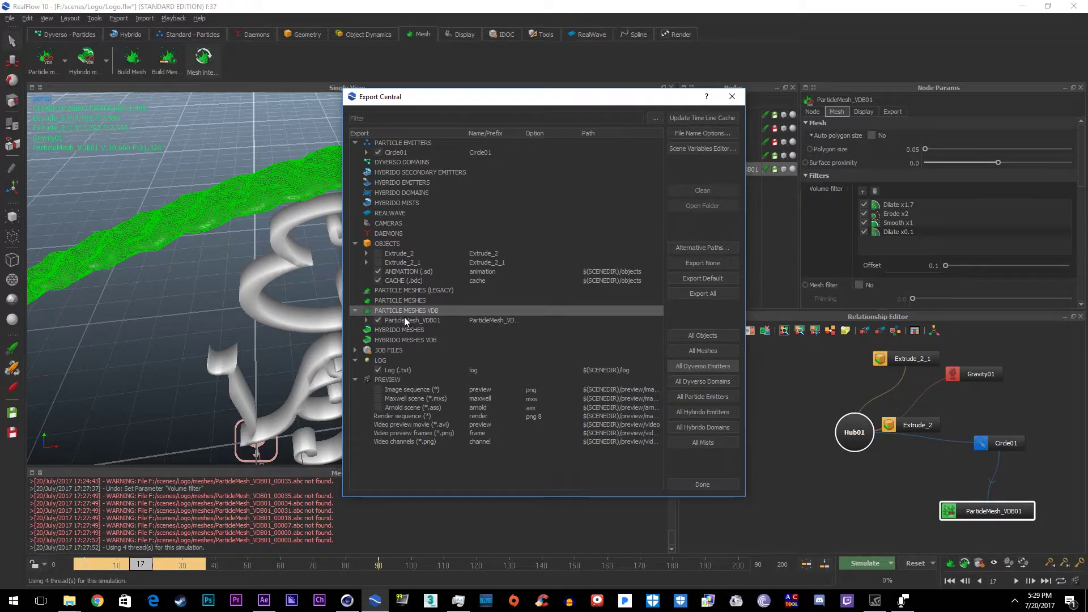
pyautogui.click(366, 320)
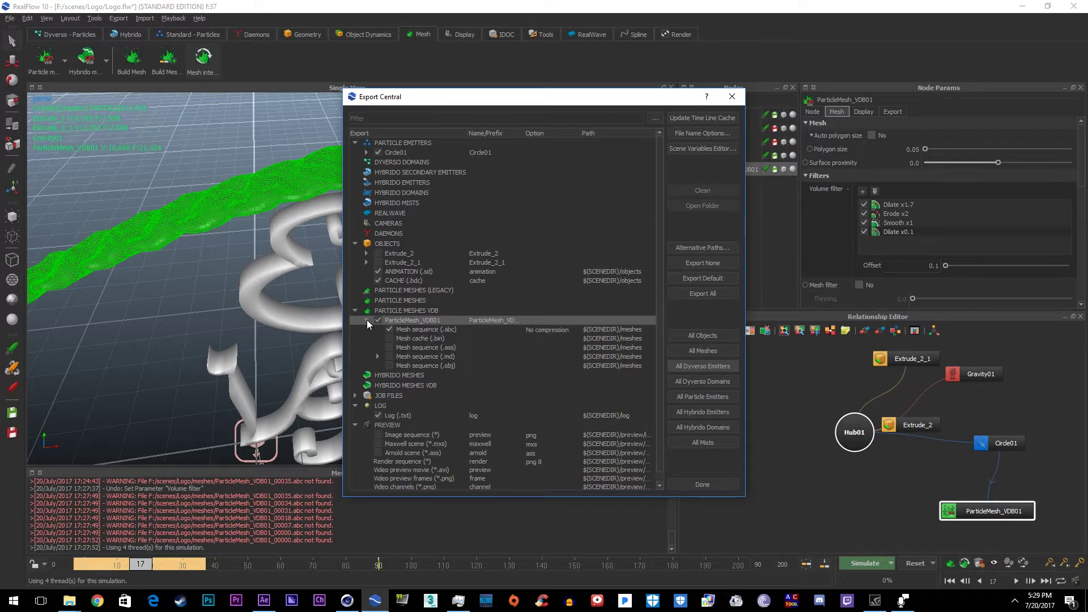
pyautogui.click(391, 339)
pyautogui.click(731, 96)
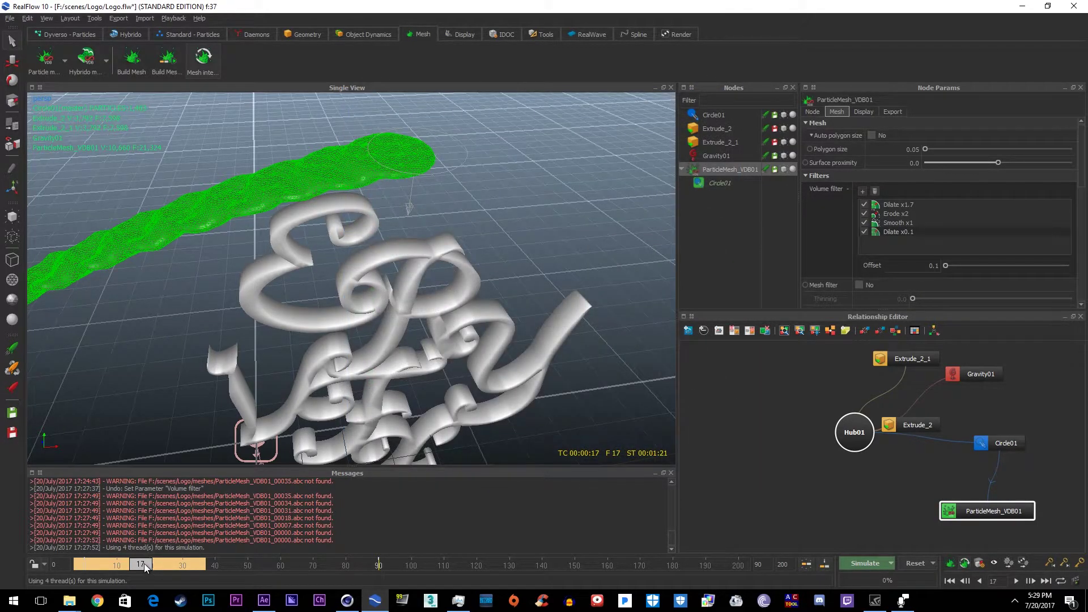
pyautogui.moveTo(144, 564); pyautogui.dragTo(78, 567)
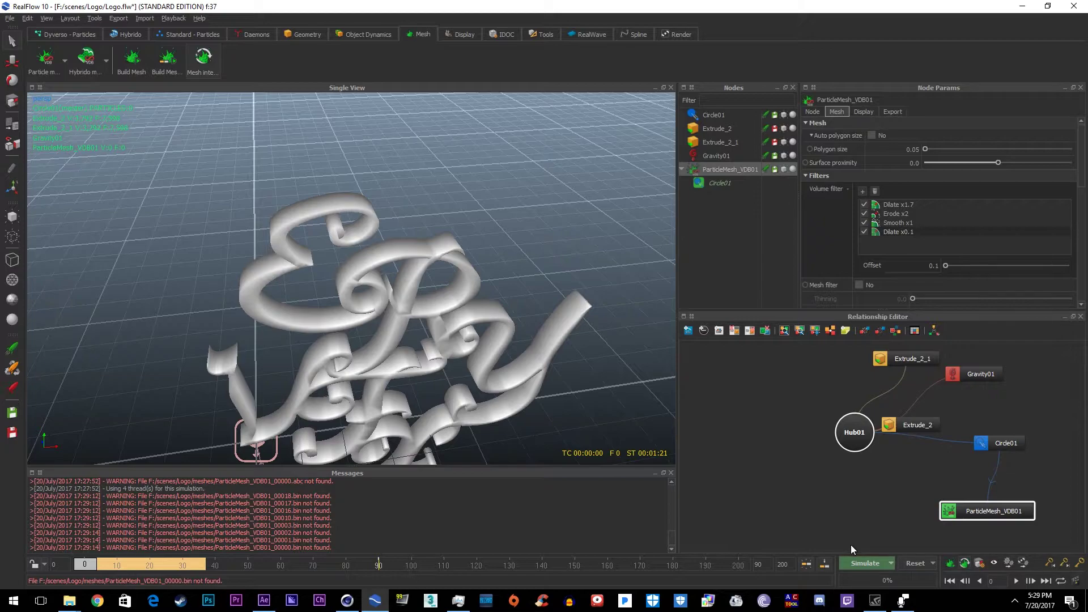
# Step: Resimulate the full splash through frame 92, accepting the cache prompt, then rewind to frame 0
pyautogui.click(869, 563)
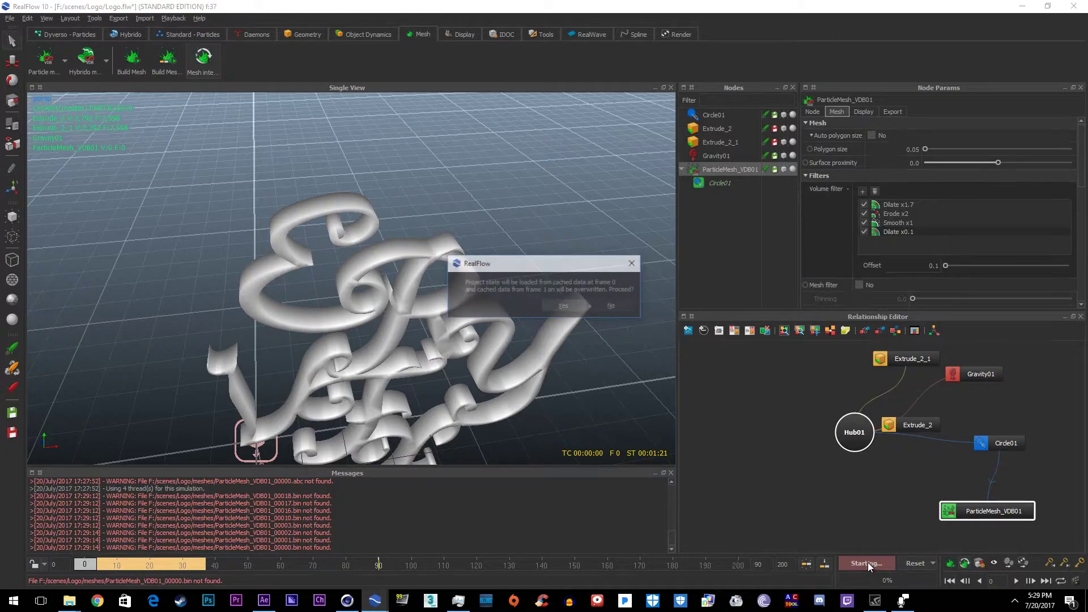
pyautogui.click(552, 301)
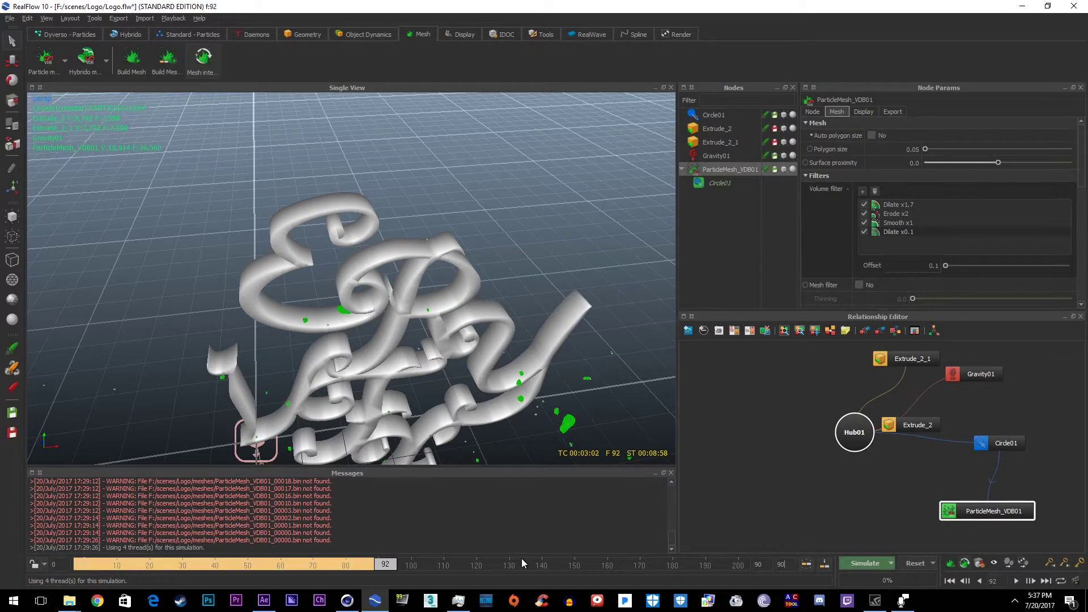
pyautogui.click(780, 528)
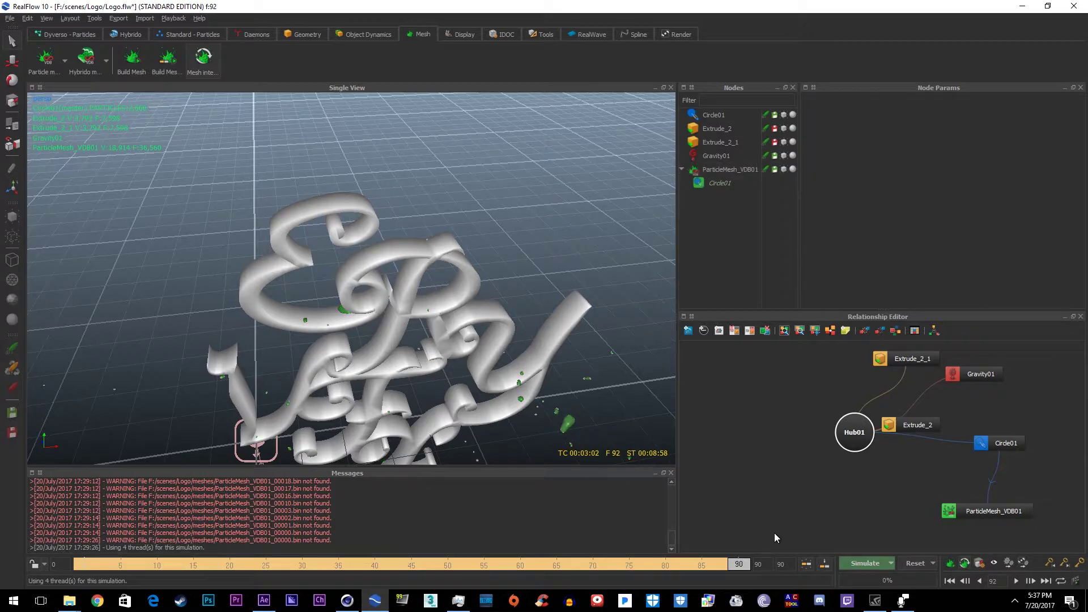
pyautogui.moveTo(742, 567); pyautogui.dragTo(2, 553)
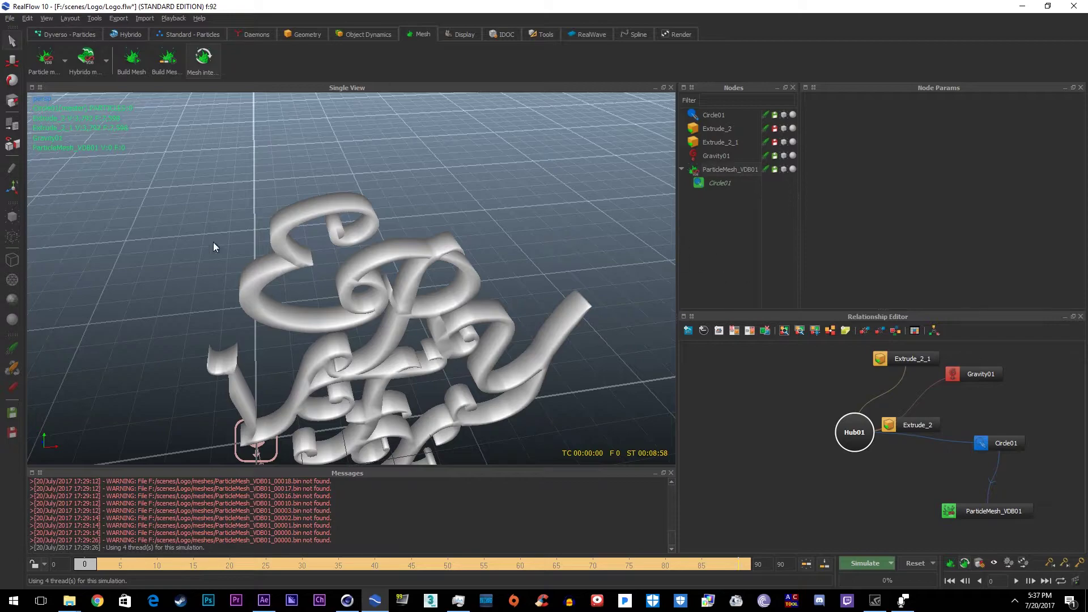
# Step: Bring the Cinema 4D window to the front
pyautogui.click(375, 601)
pyautogui.click(347, 601)
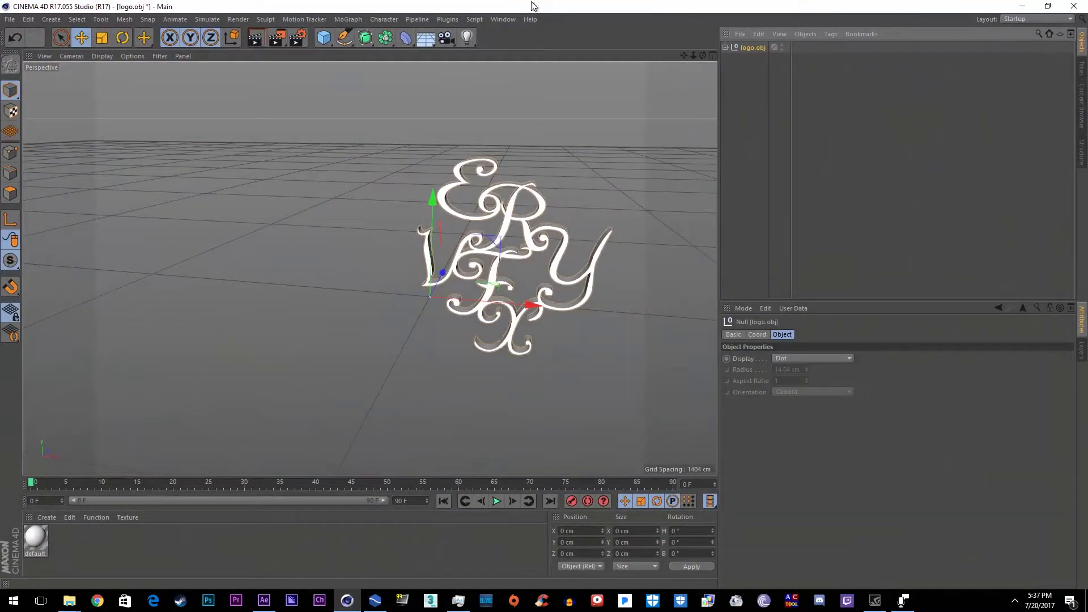
pyautogui.click(740, 33)
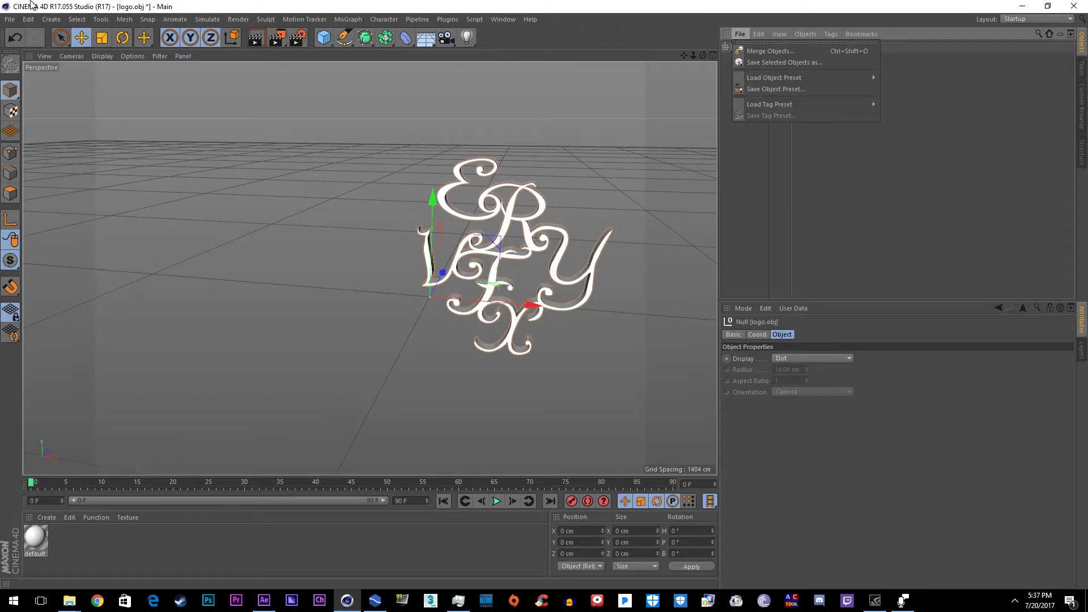
pyautogui.click(127, 6)
# Step: Add a RealFlow Mesh Importer loading Logo/meshes/ParticleMesh_VDB01_00001.bin, then scrub through the splash
pyautogui.click(448, 20)
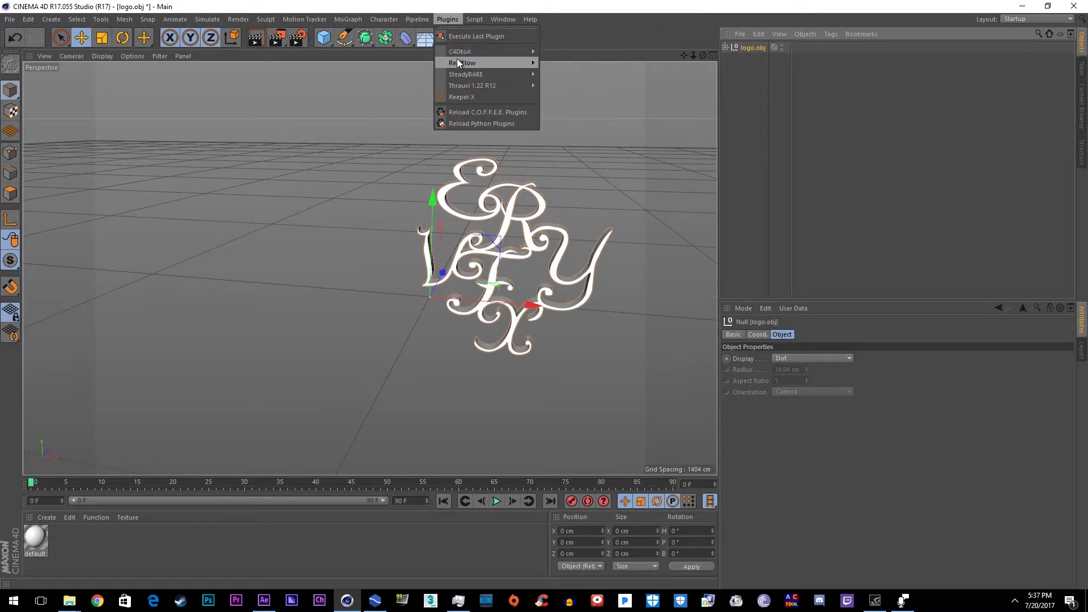
pyautogui.moveTo(457, 63)
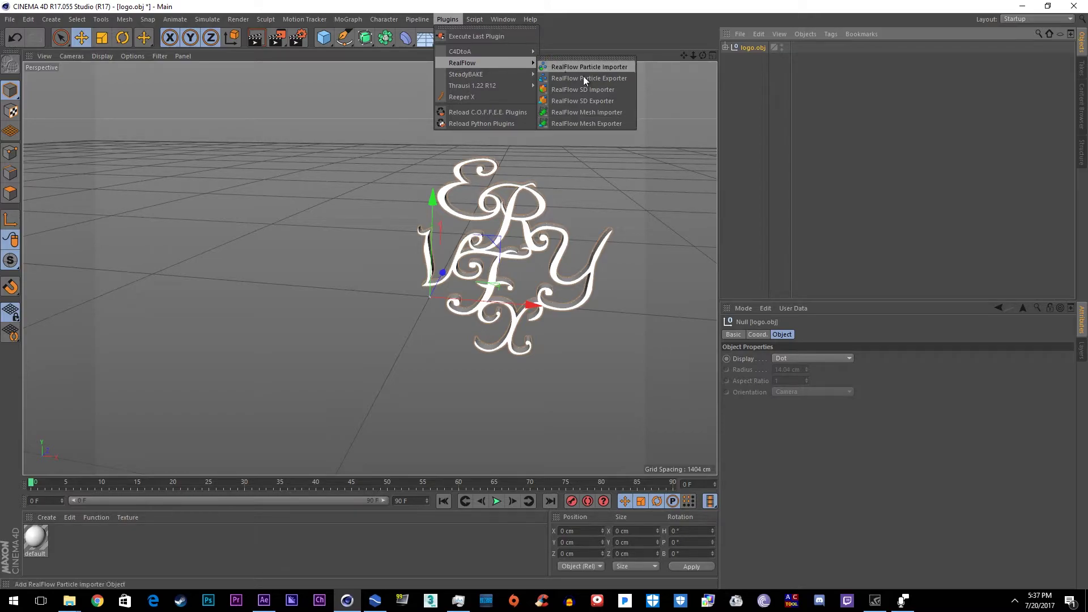
pyautogui.click(620, 114)
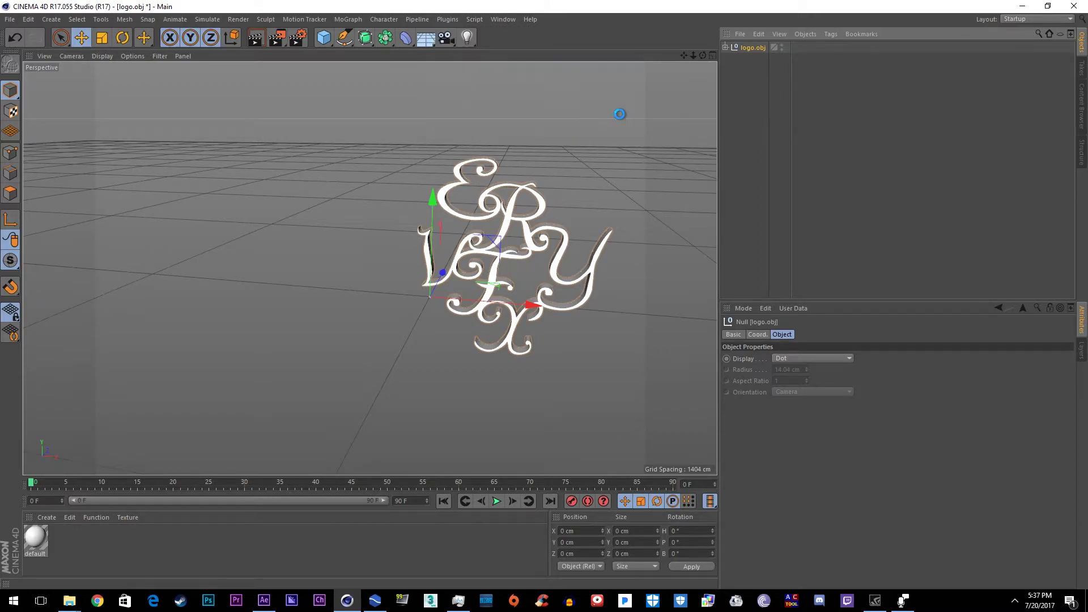
pyautogui.click(1065, 359)
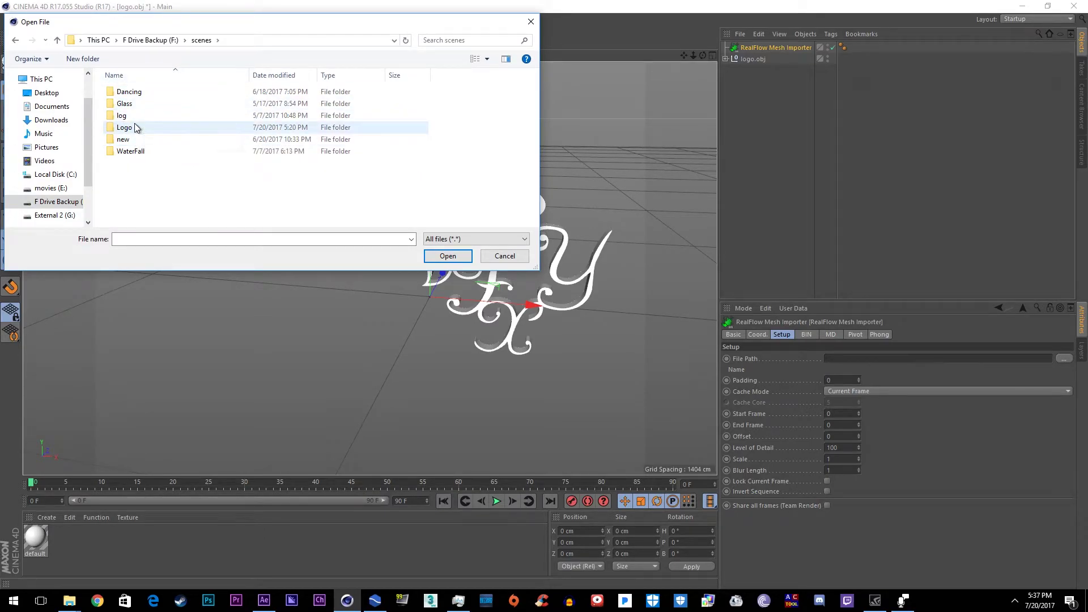
pyautogui.doubleClick(135, 128)
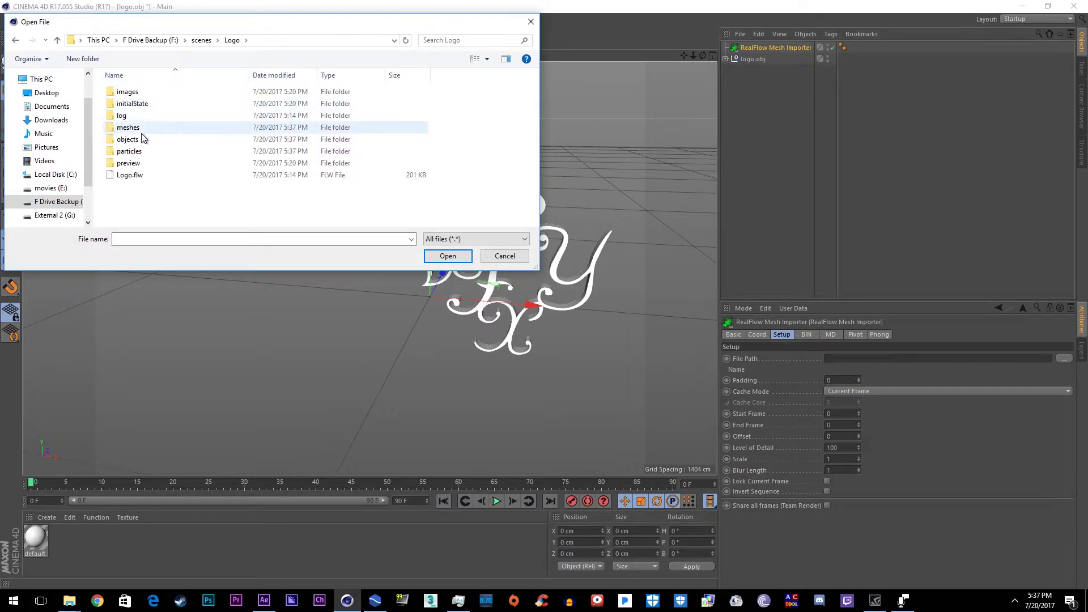
pyautogui.doubleClick(144, 127)
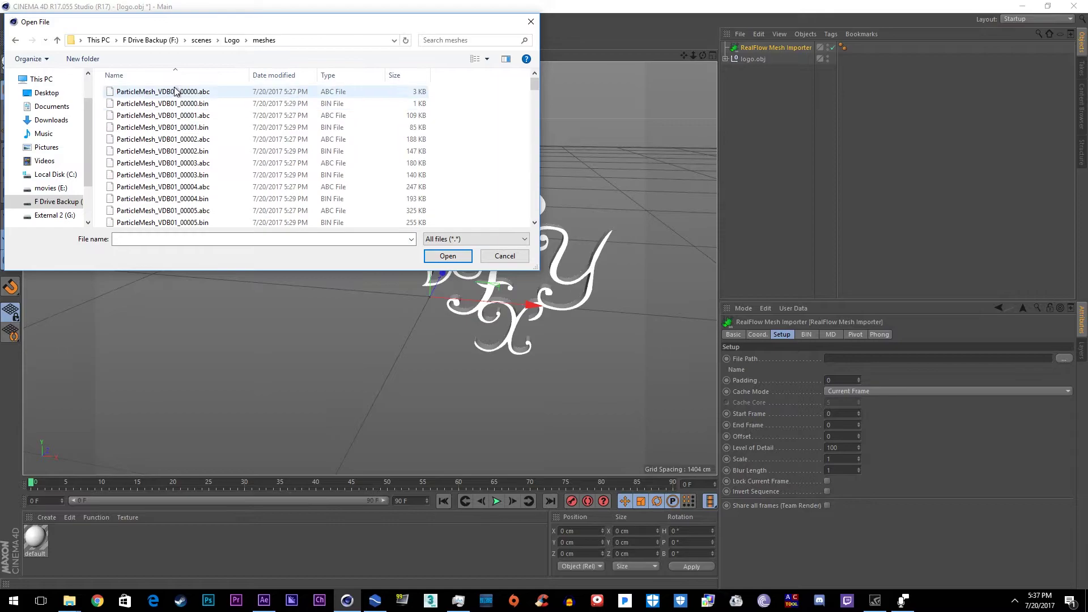
pyautogui.doubleClick(192, 127)
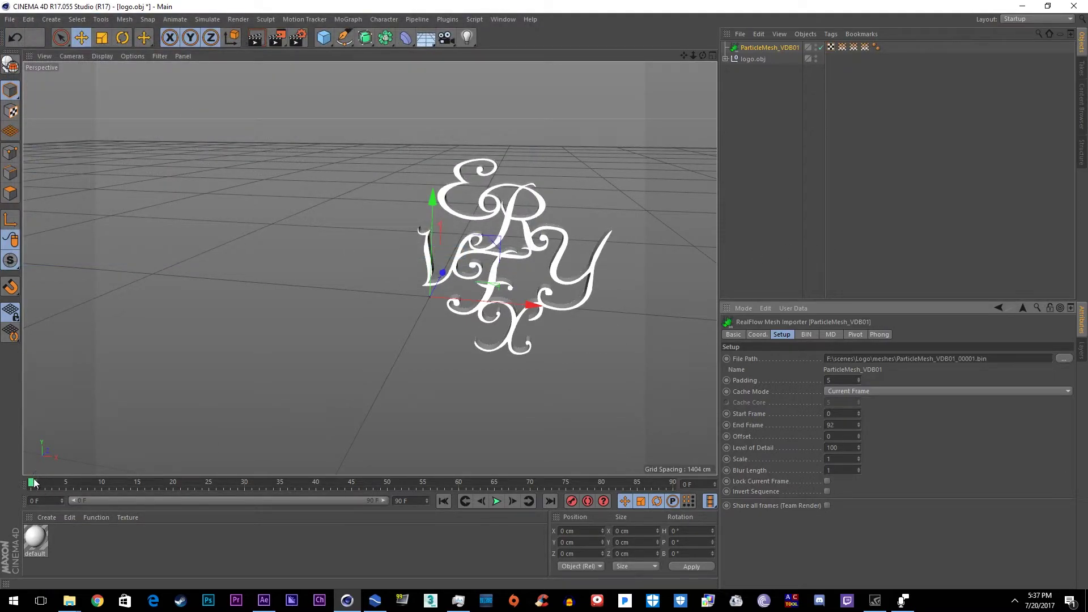
pyautogui.moveTo(33, 485); pyautogui.dragTo(673, 487)
# Step: Create a new bright blue material (H 249°, S 100%, V 100%) and rename it water
pyautogui.doubleClick(136, 564)
pyautogui.click(995, 456)
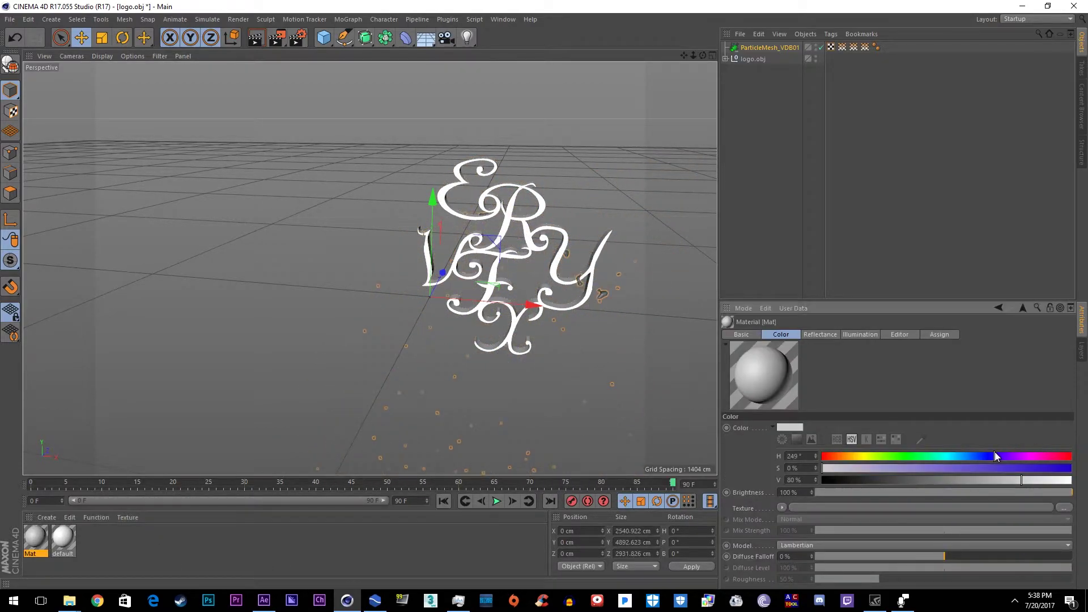
pyautogui.click(1052, 468)
pyautogui.rightClick(35, 537)
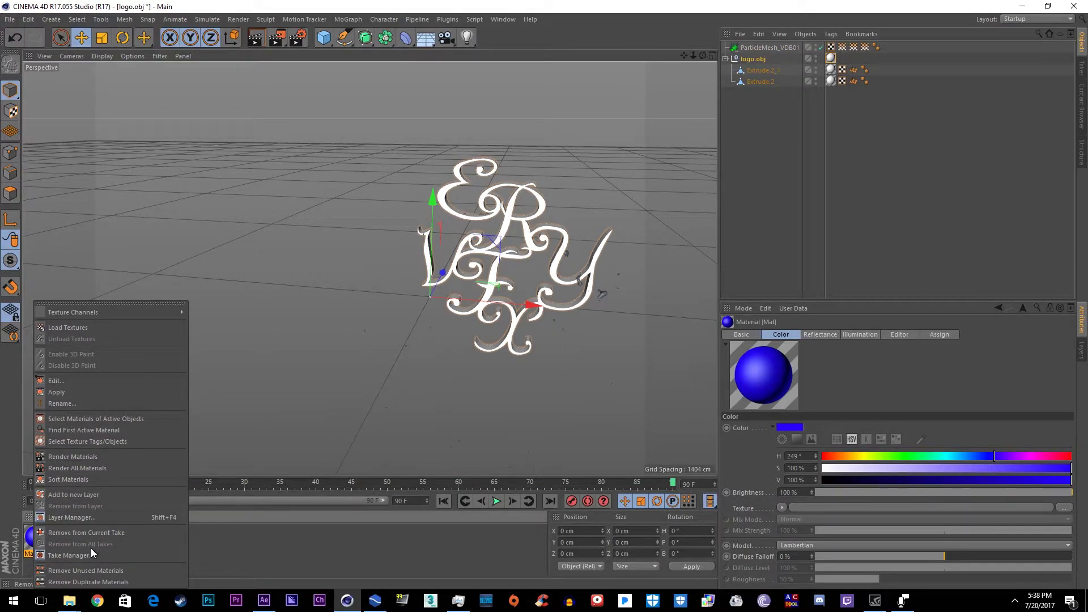
pyautogui.click(107, 403)
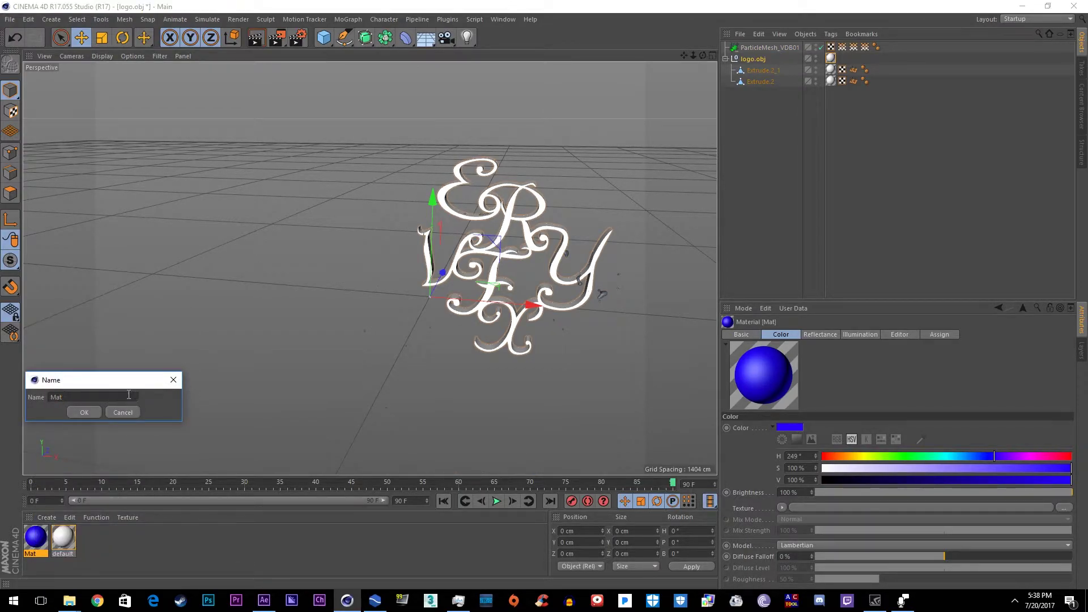
pyautogui.write('water')
pyautogui.click(85, 413)
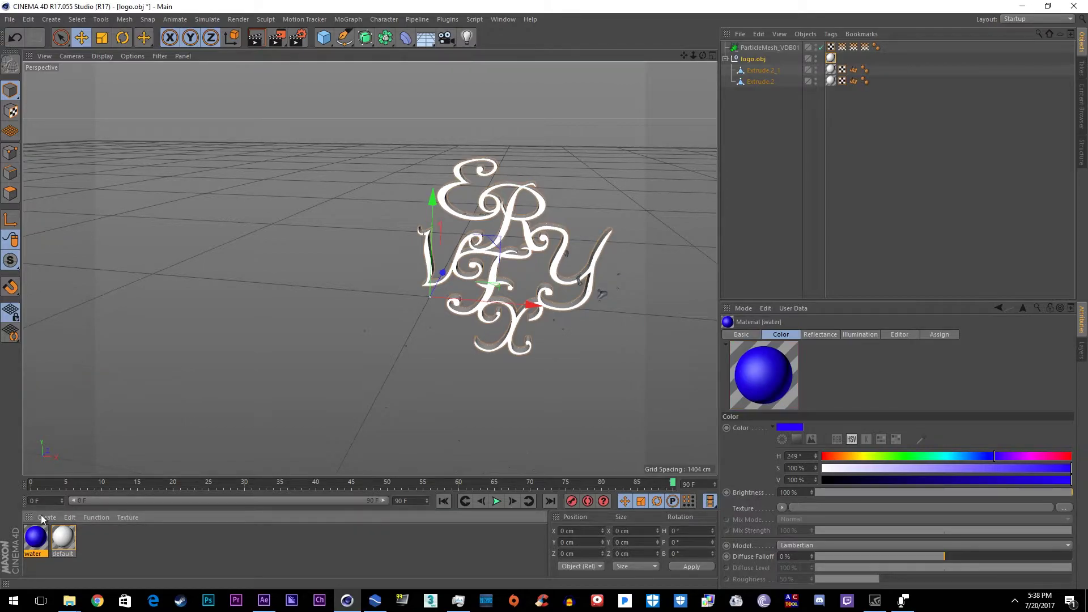
# Step: Apply the water material to ParticleMesh_VDB01, then select both the logo and the mesh
pyautogui.moveTo(785, 59); pyautogui.dragTo(771, 48)
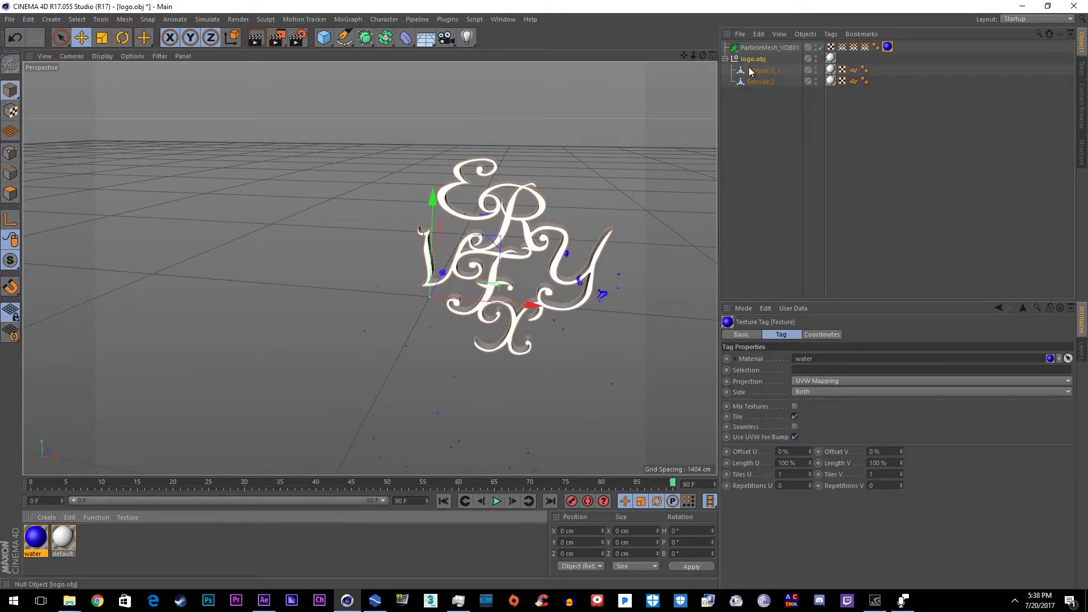
pyautogui.click(726, 59)
pyautogui.keyDown('ctrl'); pyautogui.click(756, 50); pyautogui.keyUp('ctrl')
# Step: Group the logo and the water mesh under a single Null object
pyautogui.rightClick(756, 60)
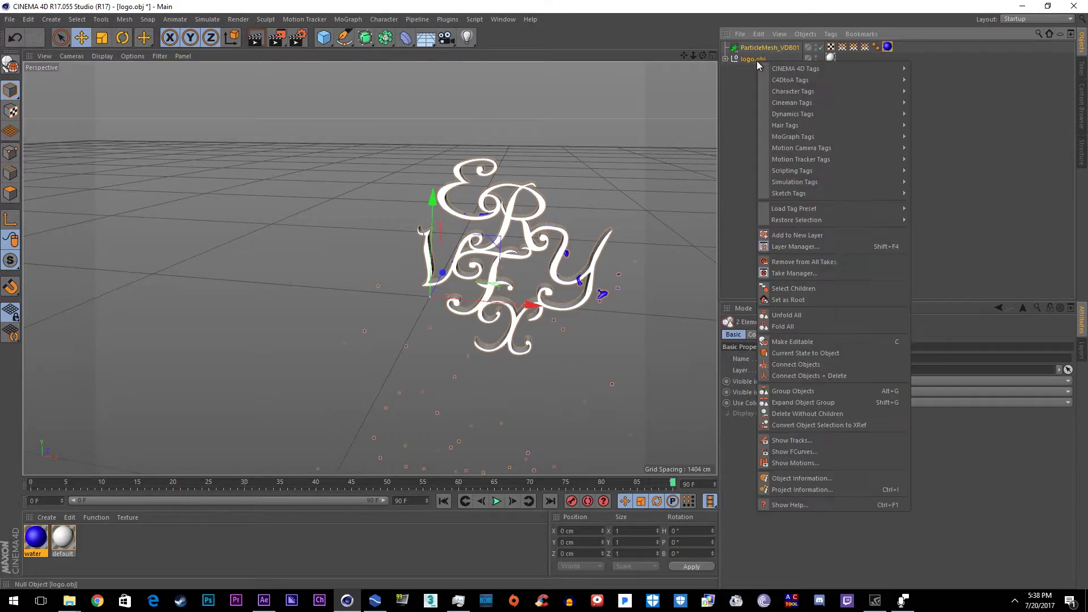
pyautogui.click(793, 390)
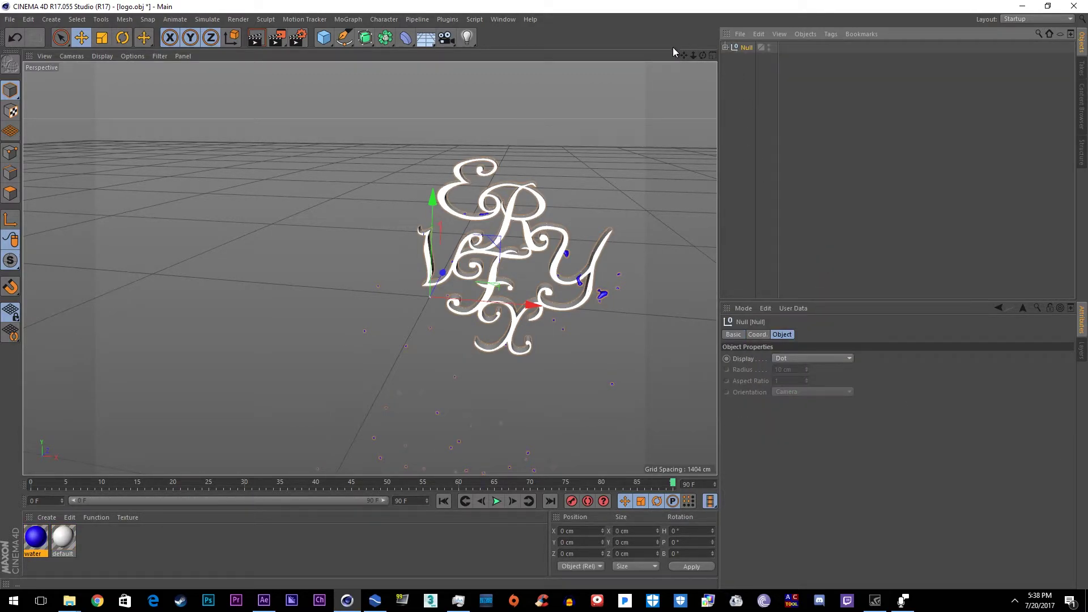
pyautogui.click(447, 20)
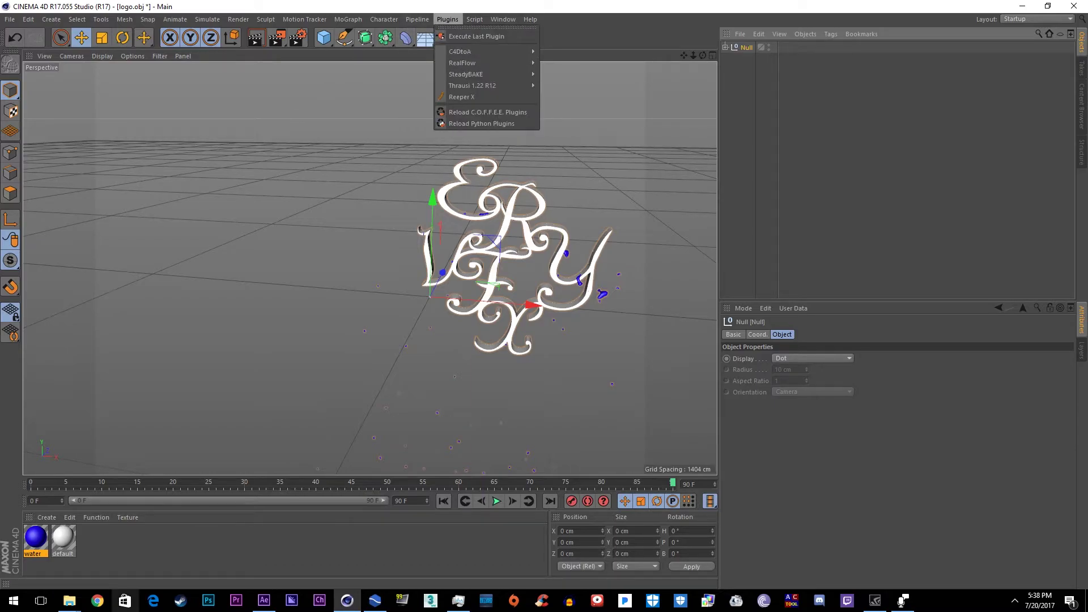
pyautogui.click(69, 601)
pyautogui.click(175, 544)
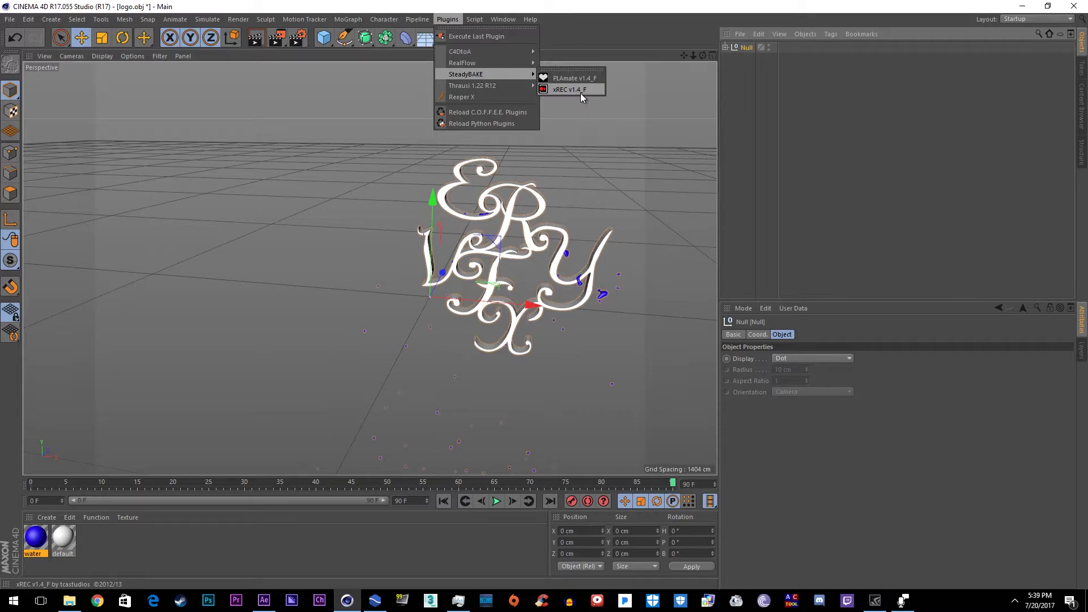
# Step: Run SteadyBAKE xREC with the Logo tut folder as the File Series export location
pyautogui.click(581, 89)
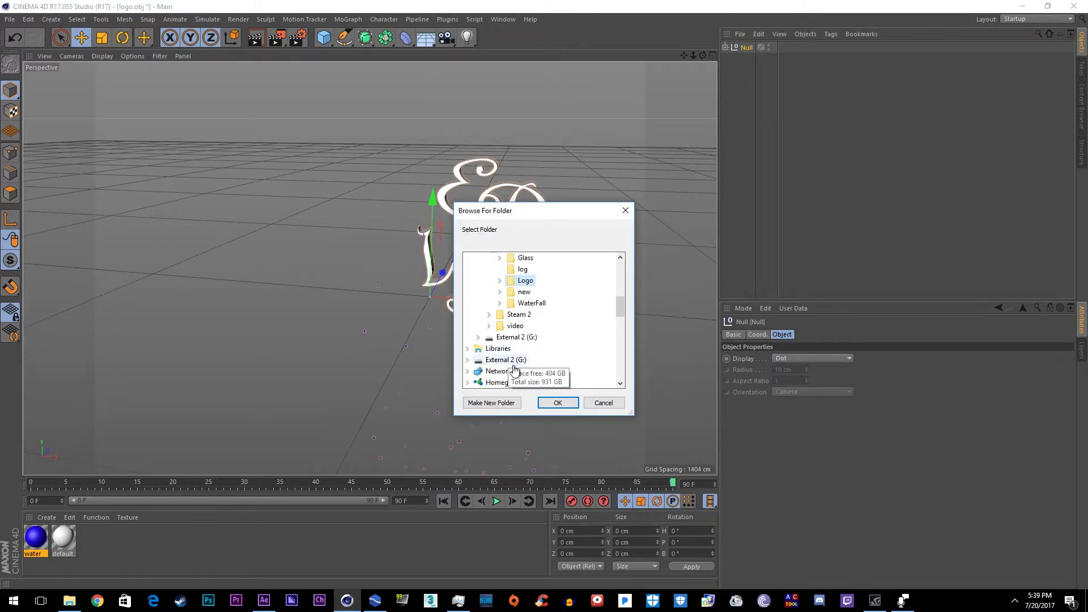
pyautogui.scroll(5, 514, 369)
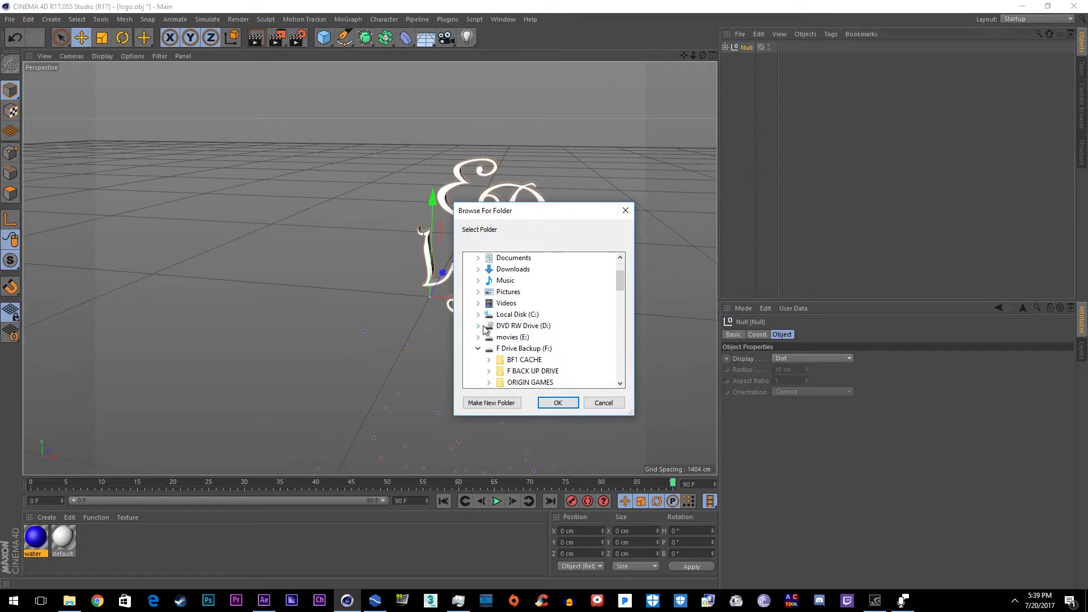
pyautogui.scroll(2, 487, 352)
pyautogui.scroll(-5, 546, 368)
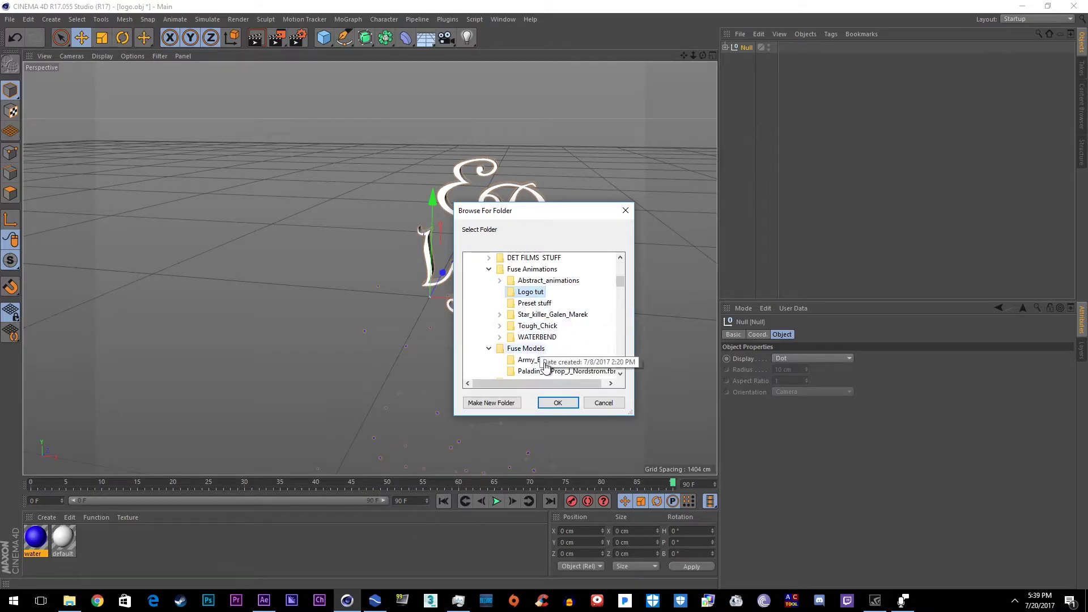
pyautogui.click(557, 404)
pyautogui.moveTo(549, 357); pyautogui.dragTo(542, 247)
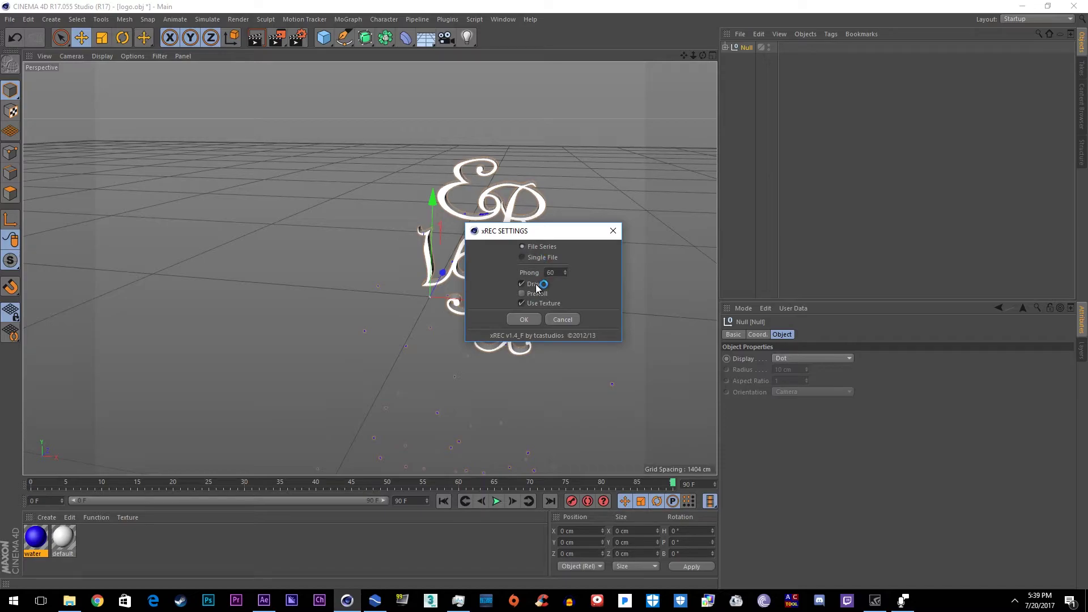
# Step: Start the bake, then create Logo Comp at 1920x1080, 30 fps, three seconds long
pyautogui.click(526, 320)
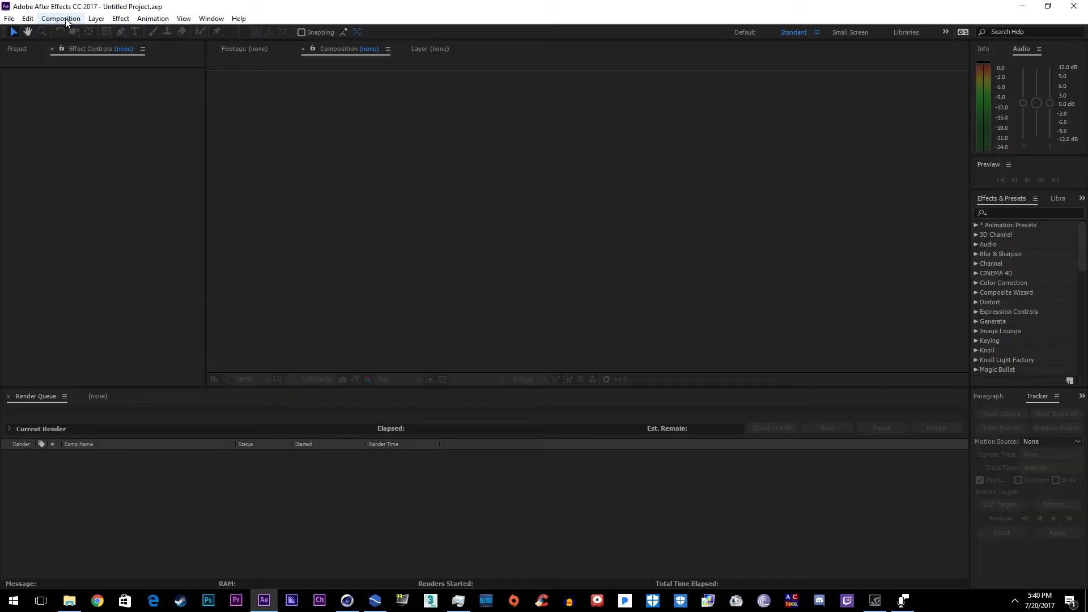
pyautogui.click(62, 19)
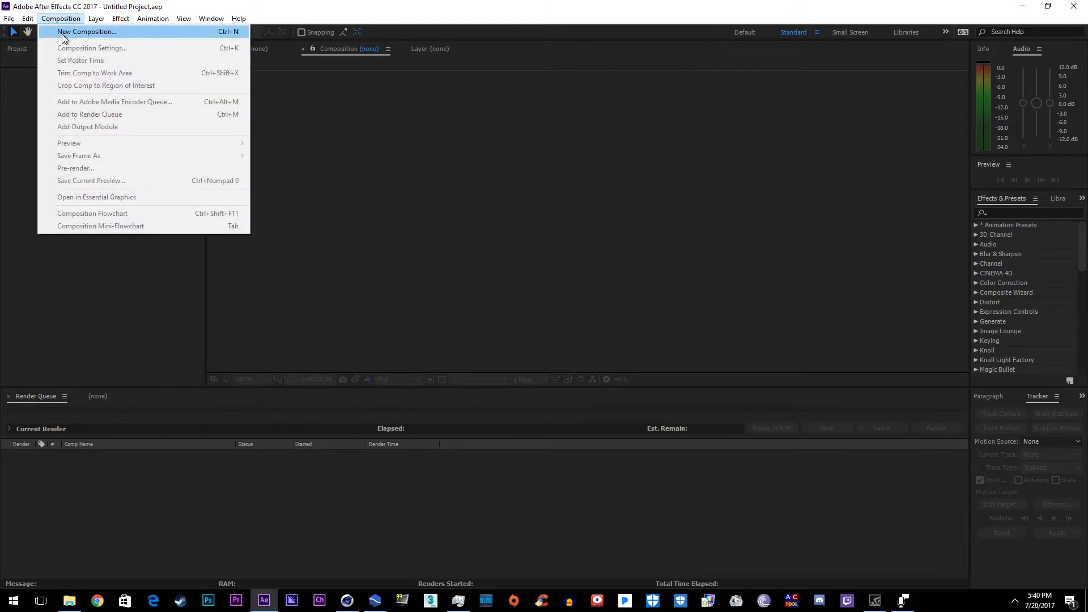
pyautogui.click(85, 32)
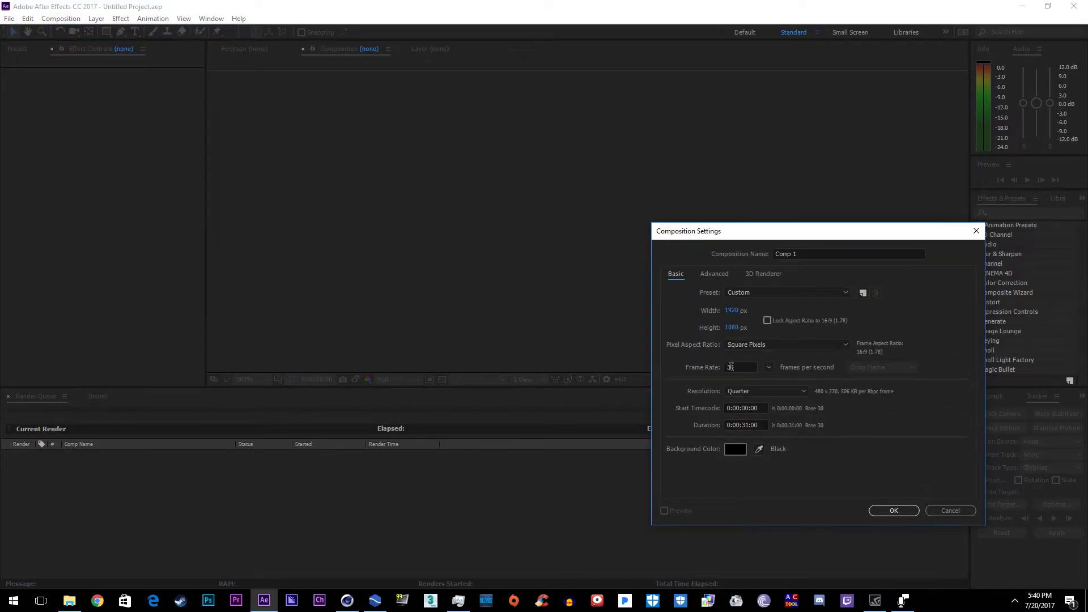
pyautogui.click(743, 370)
pyautogui.doubleClick(748, 425)
pyautogui.write('02')
pyautogui.click(833, 254)
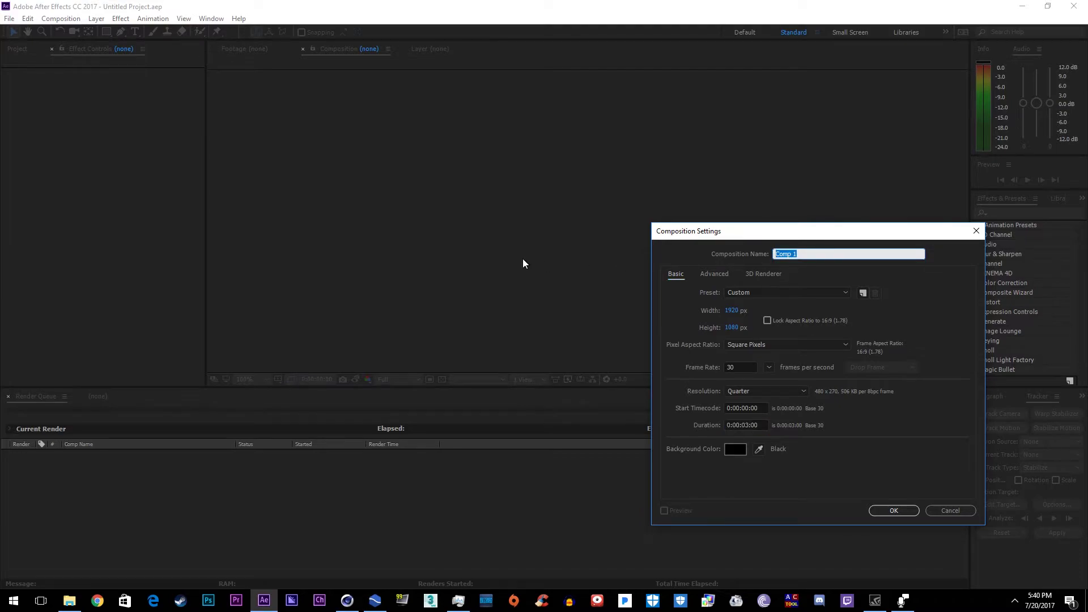
pyautogui.write('Logo')
pyautogui.press('Return')
# Step: Add a solid layer named Element 3d and apply the Element 3D effect to it
pyautogui.click(96, 18)
pyautogui.moveTo(108, 29)
pyautogui.click(311, 42)
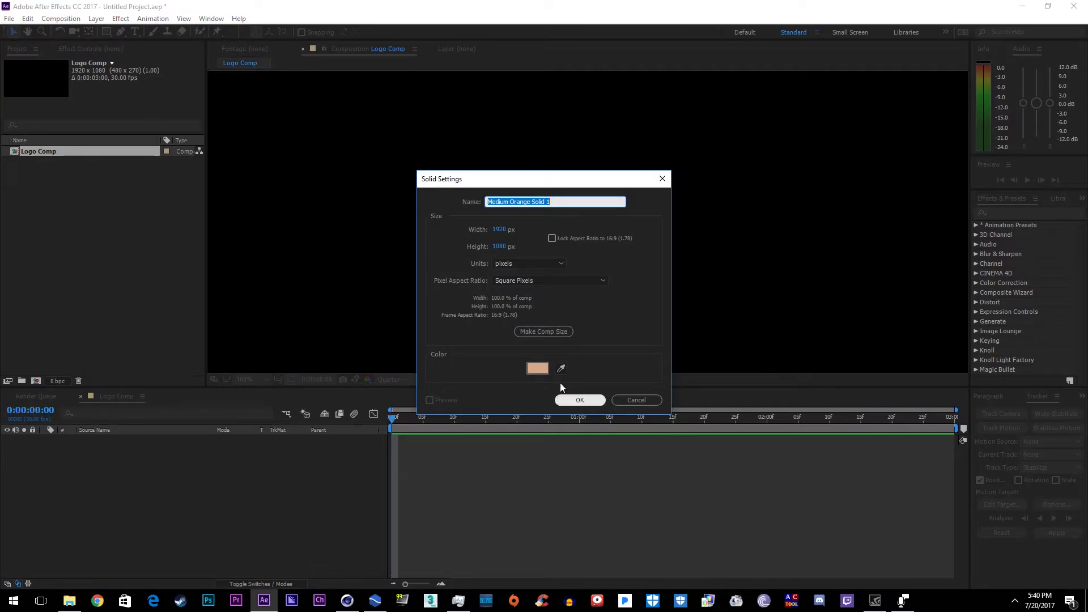
pyautogui.write('Ele')
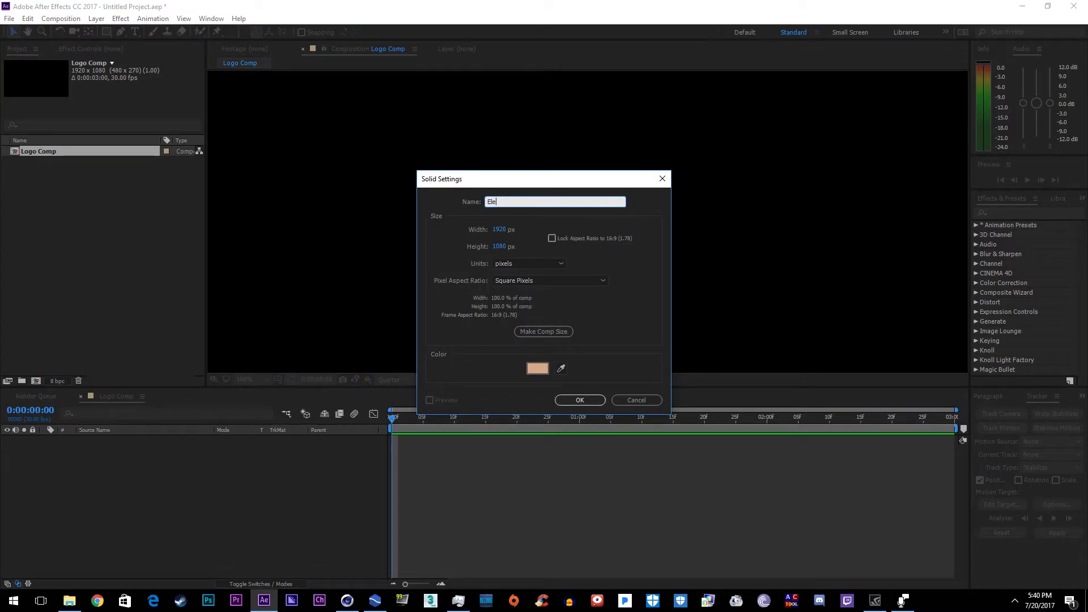
pyautogui.write('ment 3d')
pyautogui.press('Return')
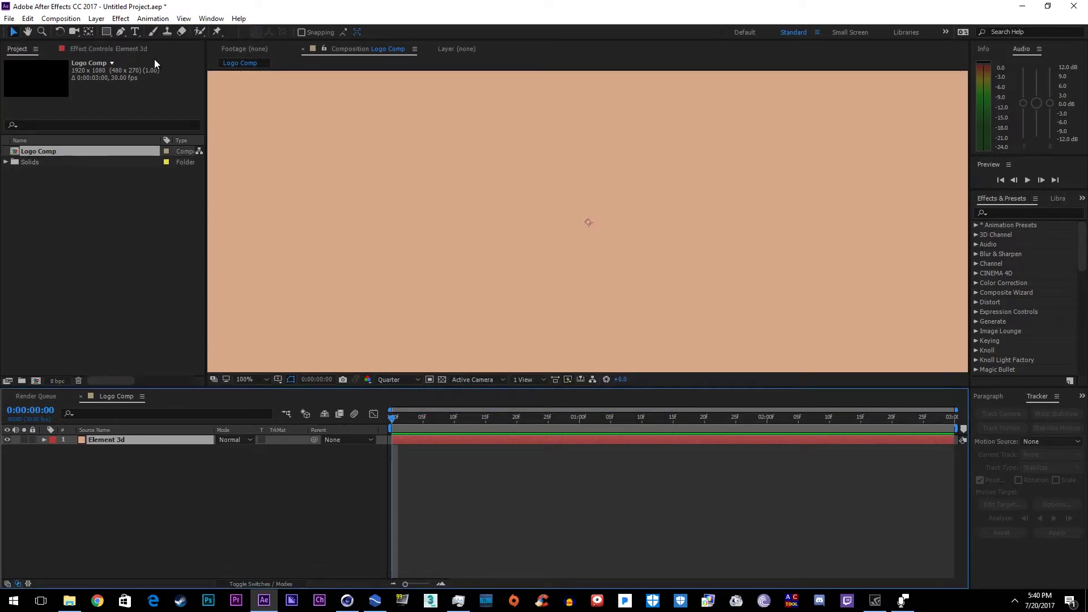
pyautogui.hotkey('ctrl', 'alt', 'shift', 'e')
# Step: Import Null_00001.c4d from the Logo tut folder as a 3D sequence
pyautogui.click(62, 100)
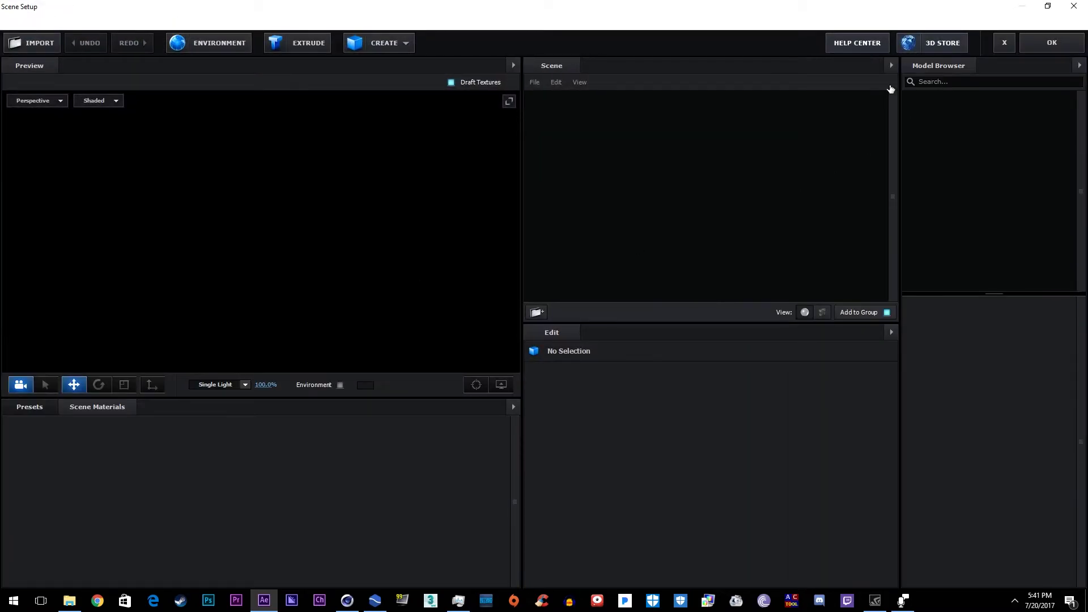
pyautogui.click(16, 21)
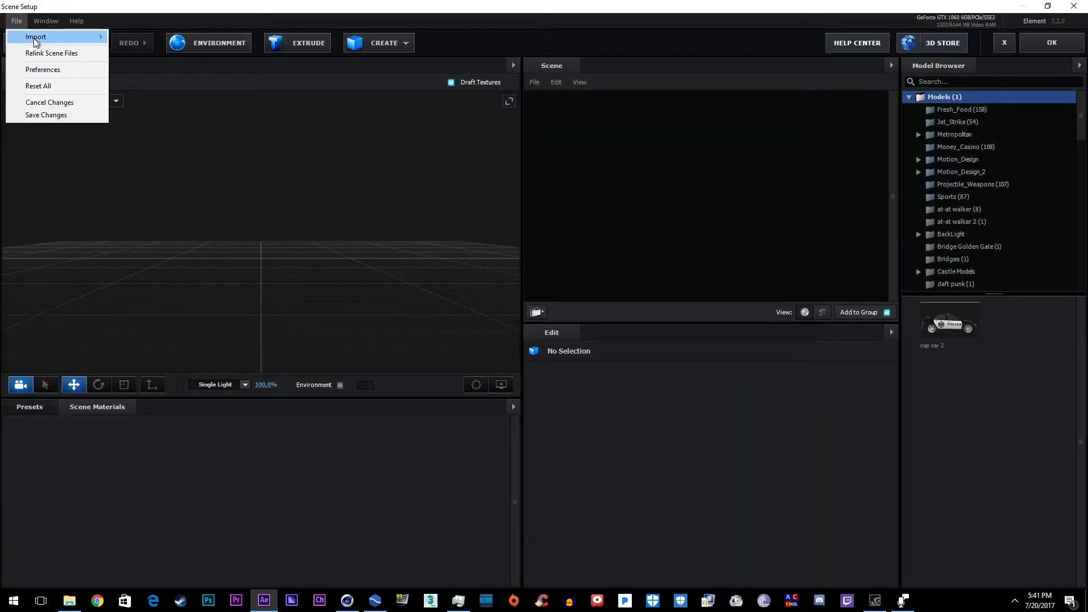
pyautogui.moveTo(36, 41)
pyautogui.click(143, 50)
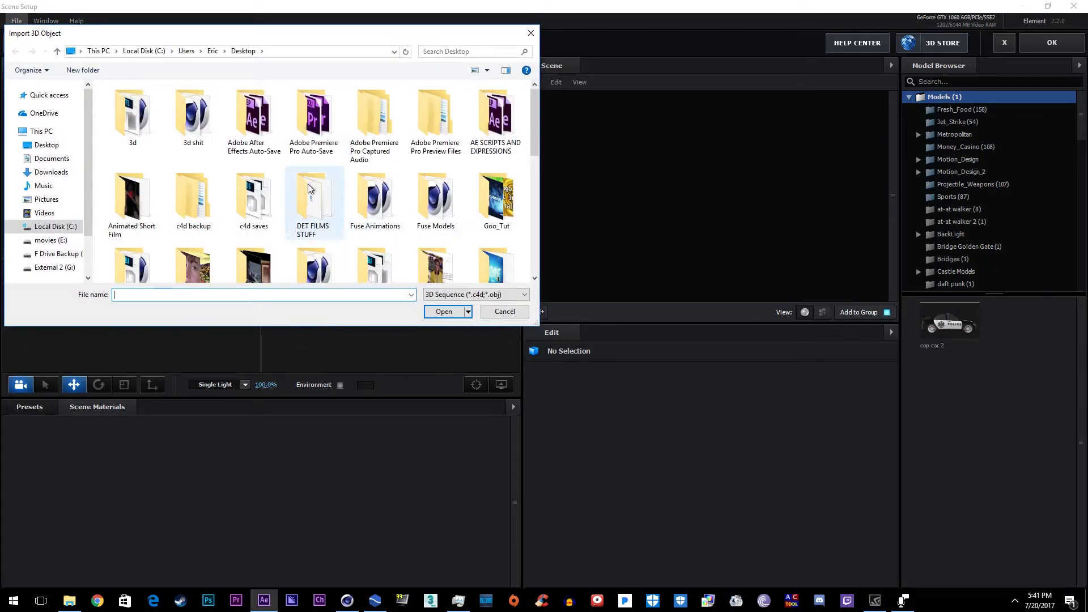
pyautogui.scroll(-5, 307, 183)
pyautogui.click(243, 294)
pyautogui.click(170, 301)
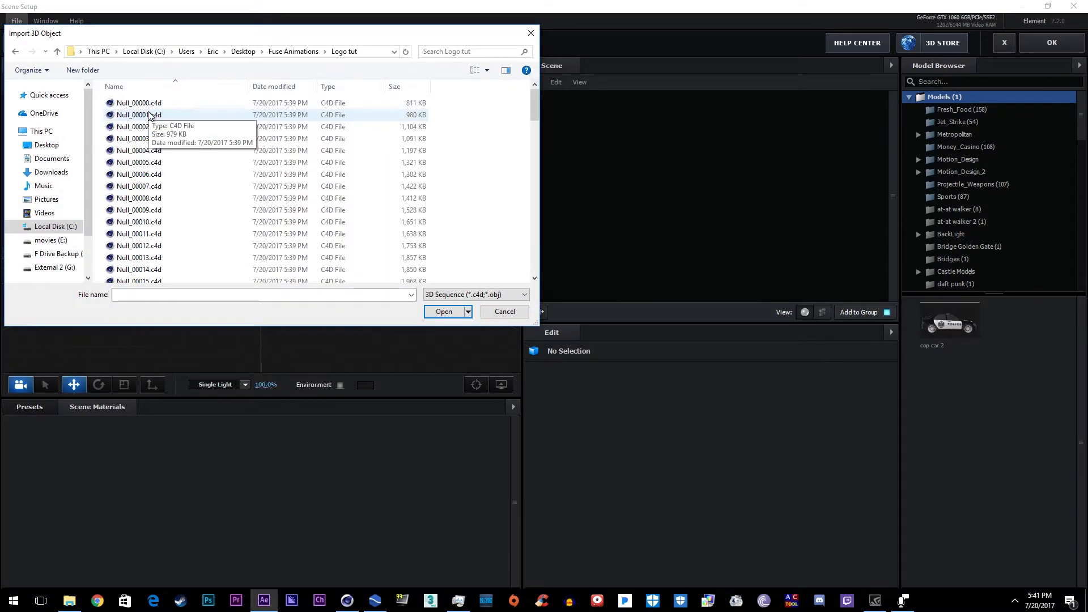
pyautogui.doubleClick(151, 116)
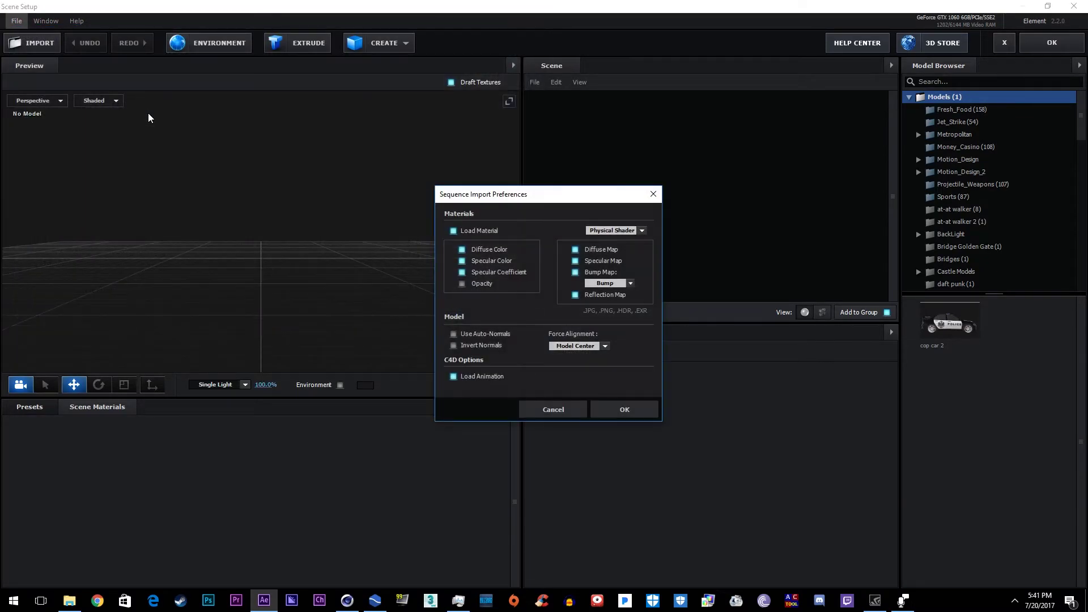
# Step: Accept the sequence import preferences and offset the start by 42 frames, then apply the scene
pyautogui.click(629, 418)
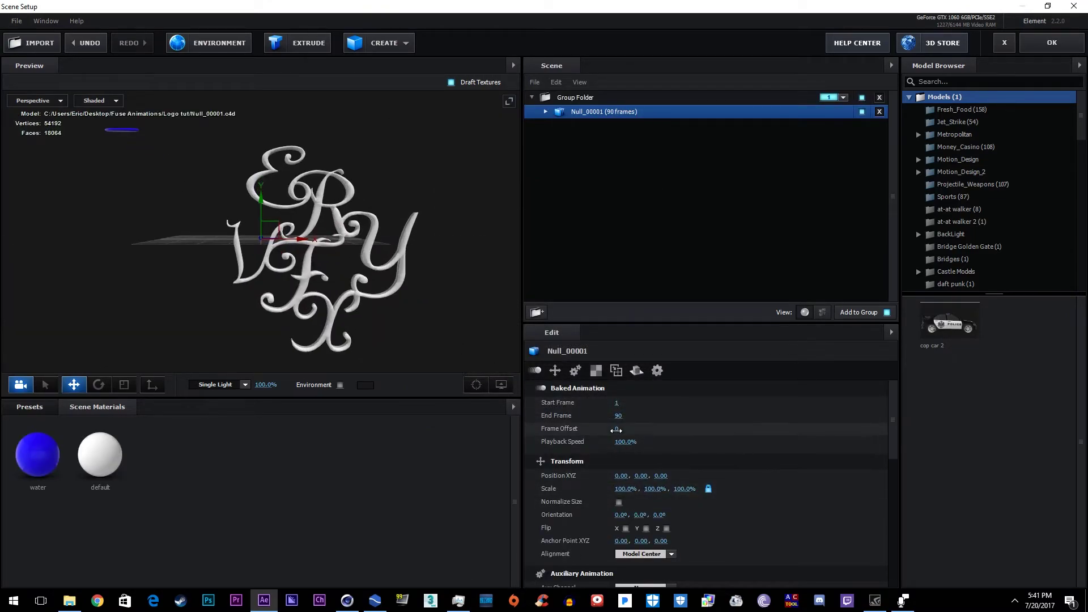
pyautogui.moveTo(651, 430); pyautogui.dragTo(768, 428)
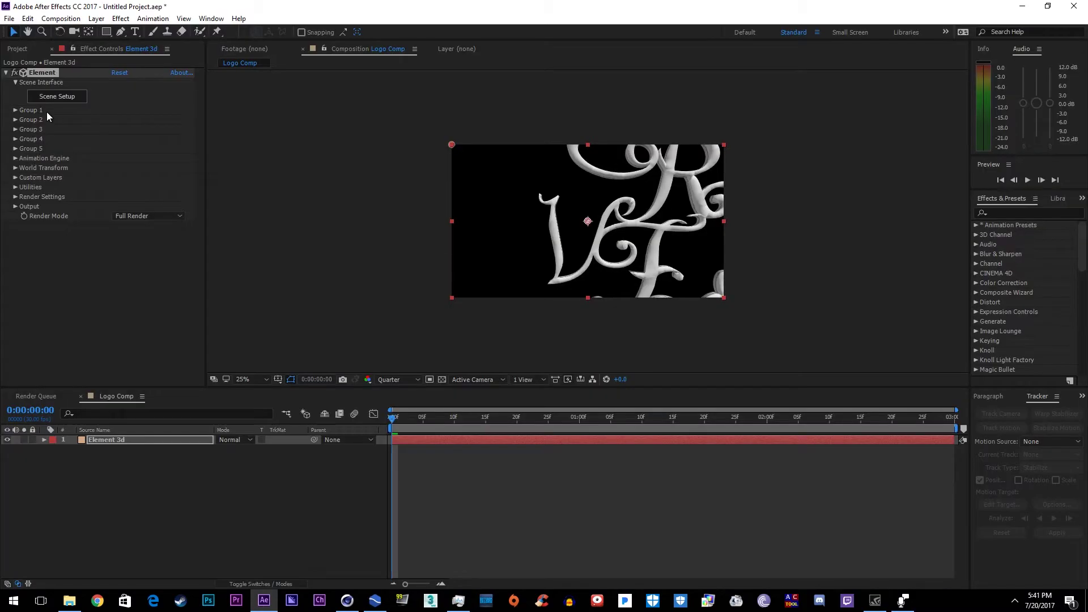
pyautogui.click(14, 110)
# Step: Create a group null for Group 1 and rename it logo
pyautogui.click(25, 159)
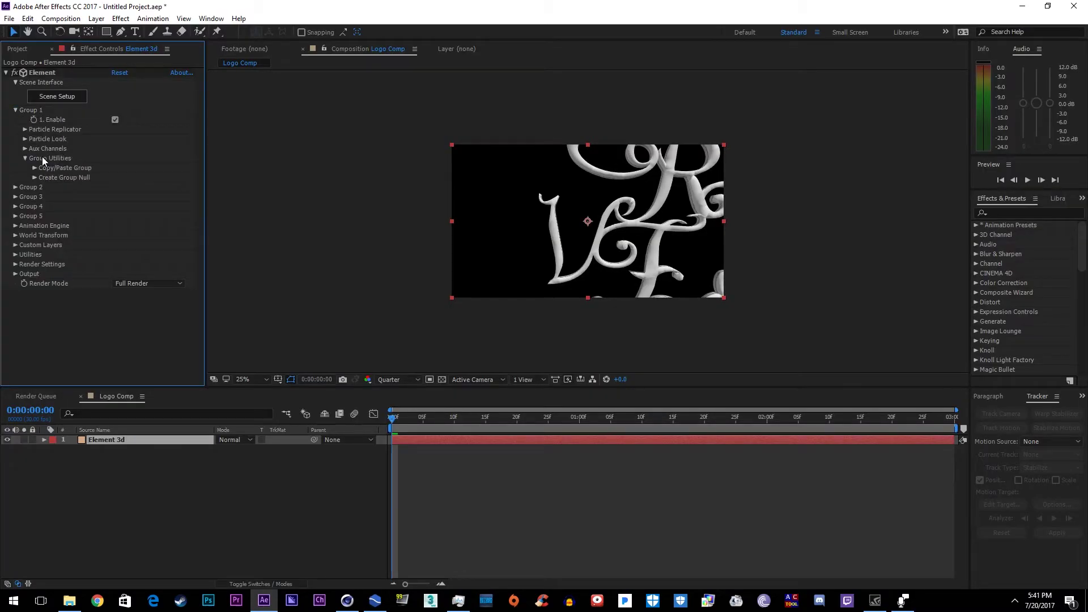
pyautogui.click(34, 178)
pyautogui.click(67, 192)
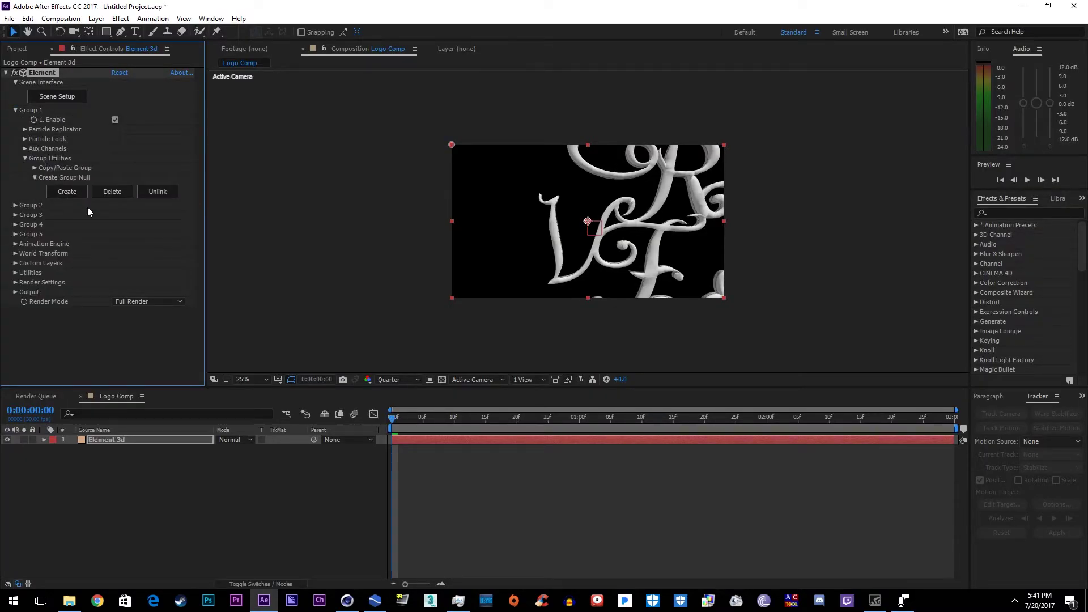
pyautogui.click(111, 444)
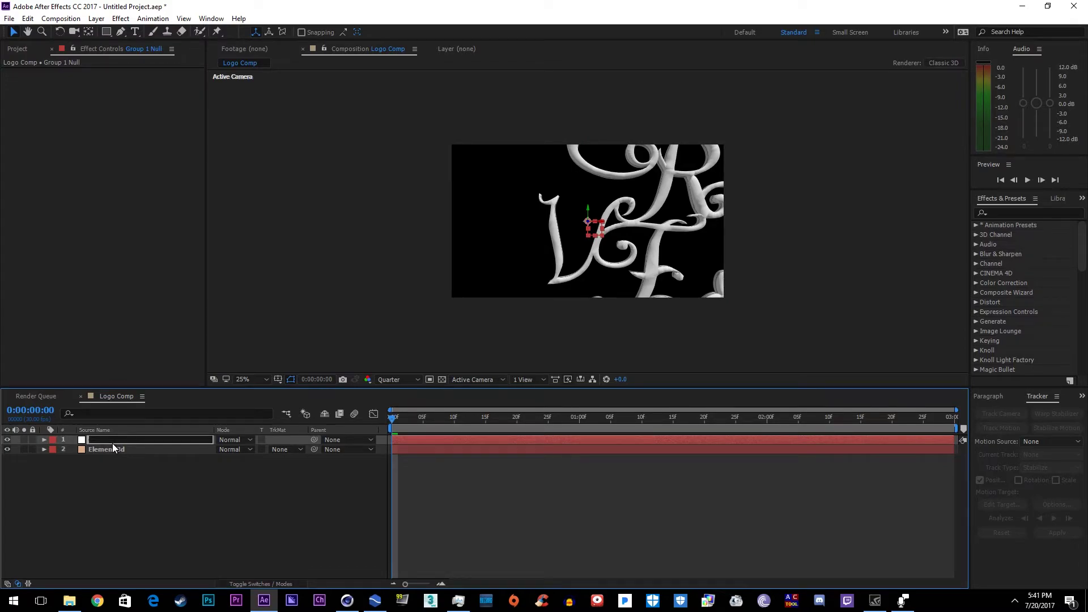
pyautogui.press('Return')
pyautogui.press('BackSpace')
pyautogui.write('logo')
pyautogui.press('Return')
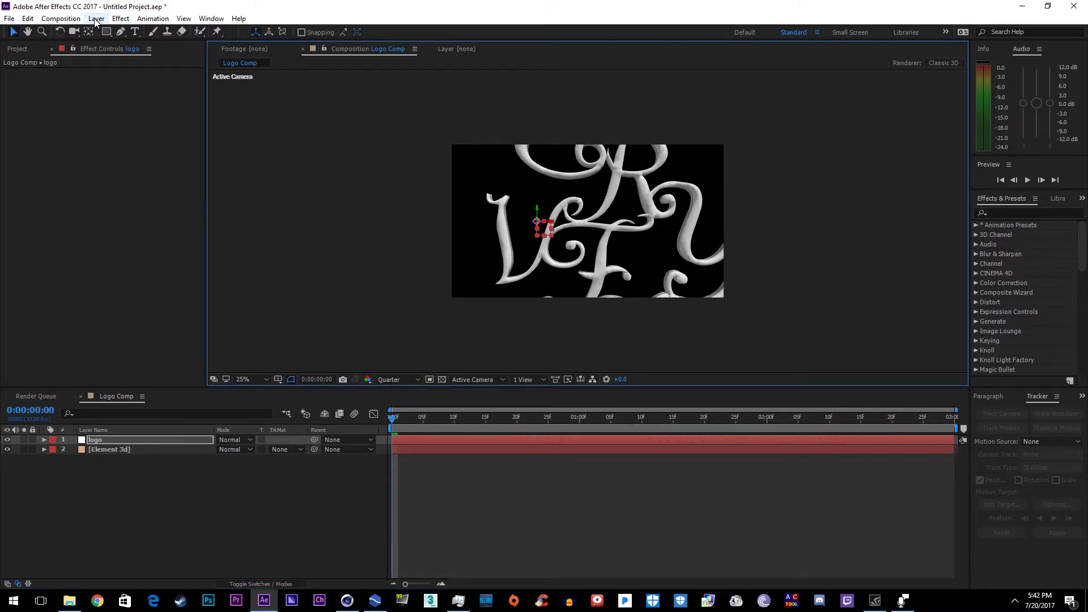
# Step: Add a new camera layer with default settings to Logo Comp
pyautogui.click(96, 18)
pyautogui.moveTo(111, 32)
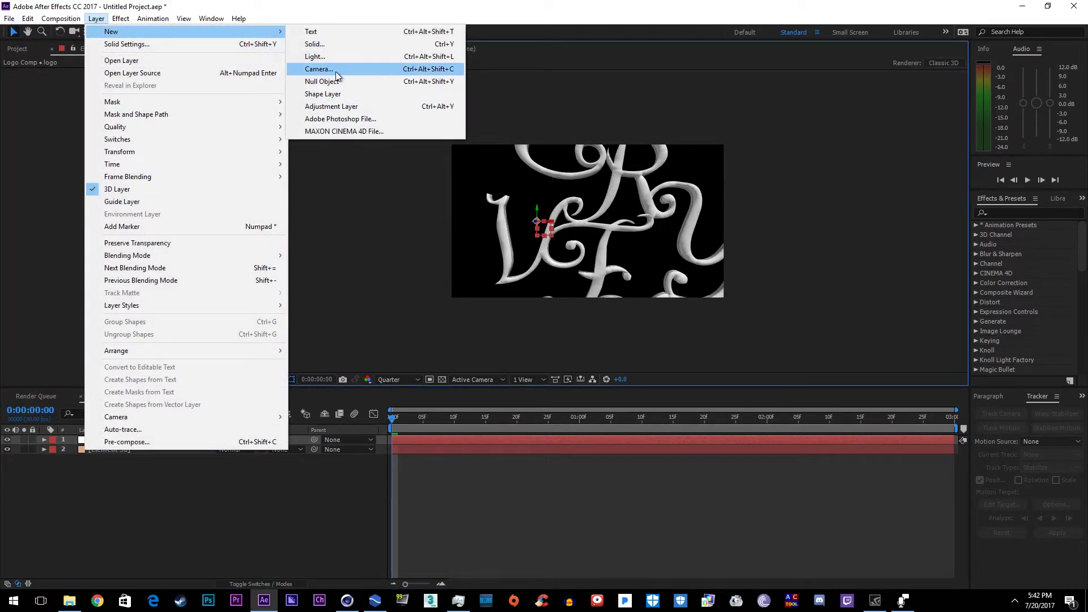
pyautogui.click(321, 69)
pyautogui.press('Return')
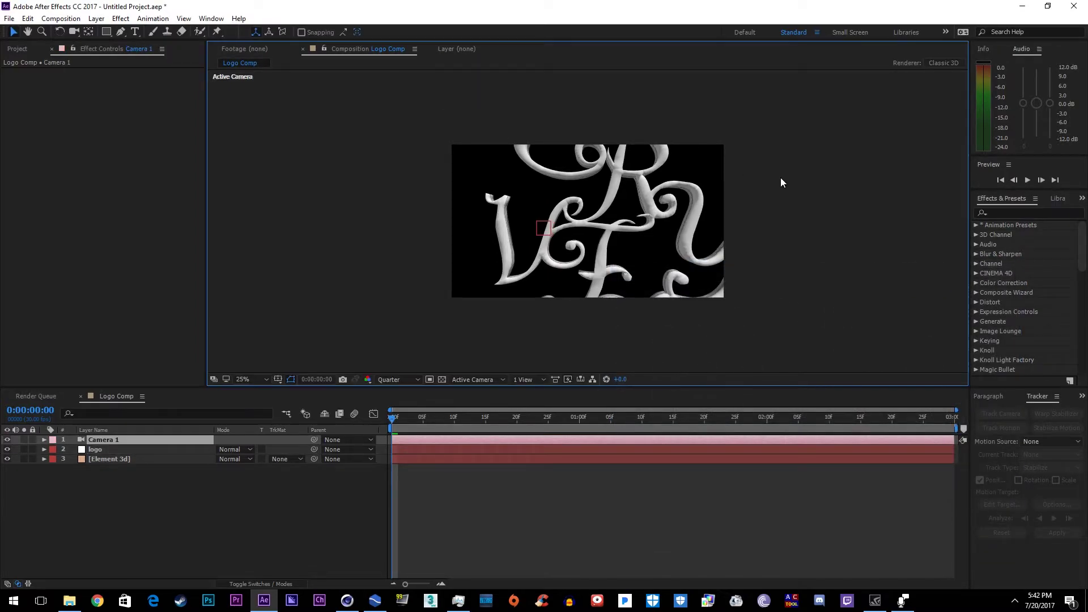
# Step: Preview the animation and scrub between frames 0:00:01:12 and 0:00:00:22
pyautogui.click(556, 450)
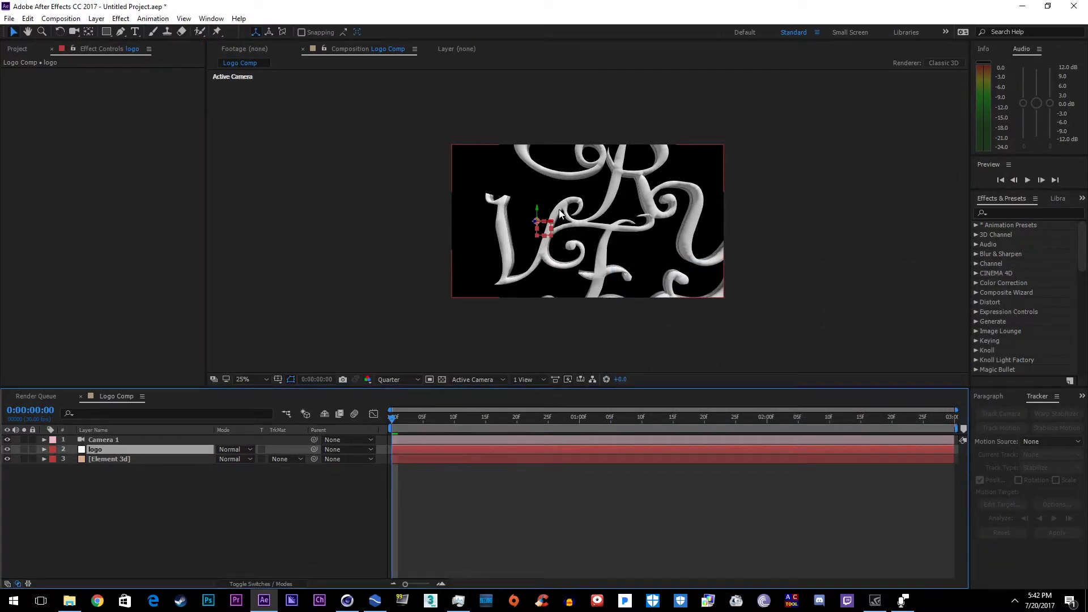
pyautogui.press('space')
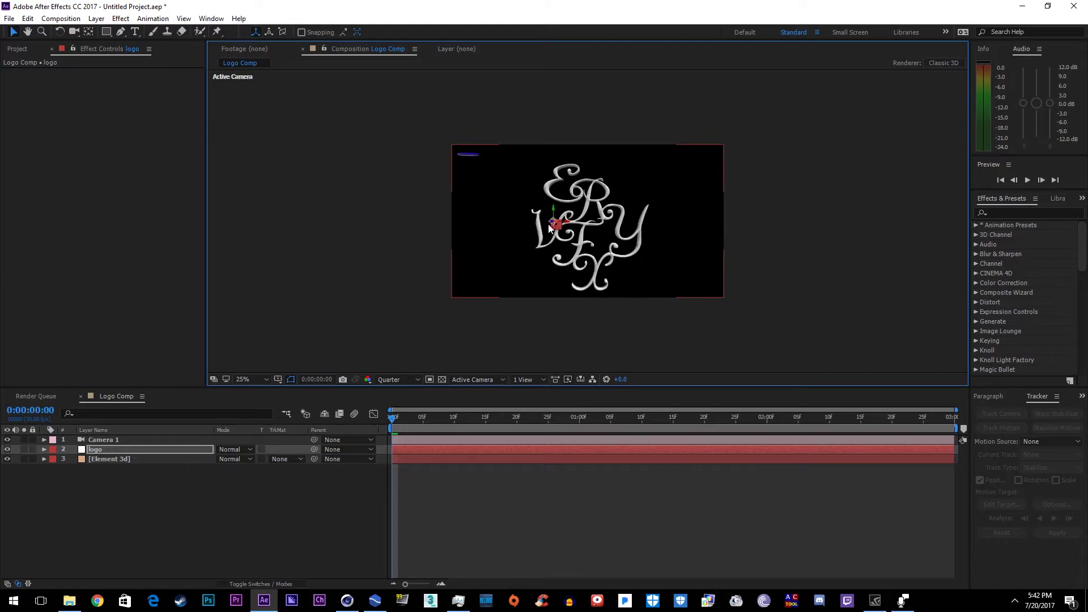
pyautogui.click(569, 427)
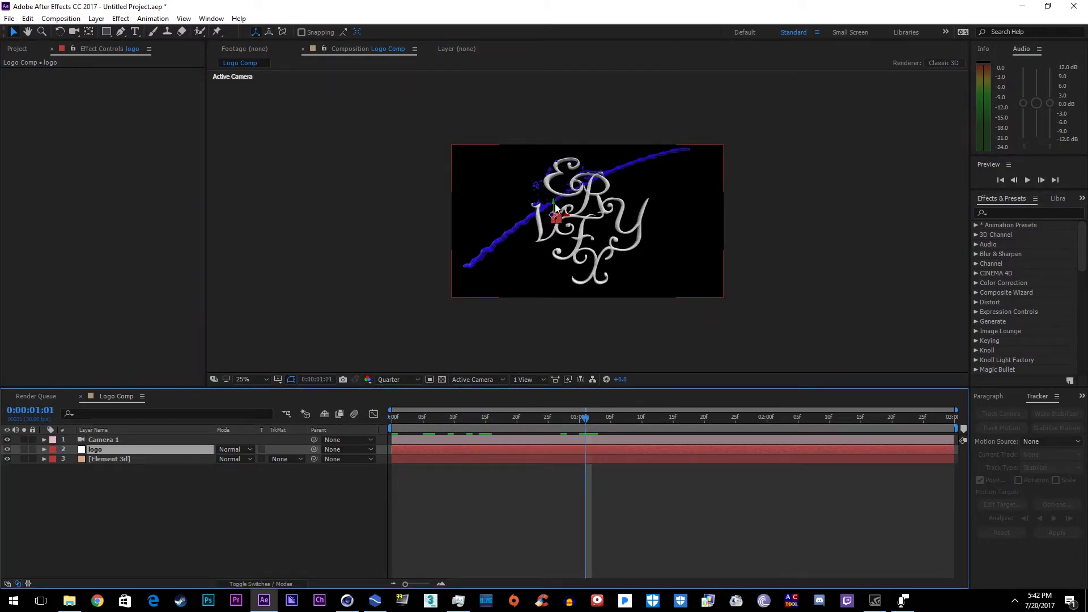
pyautogui.click(555, 197)
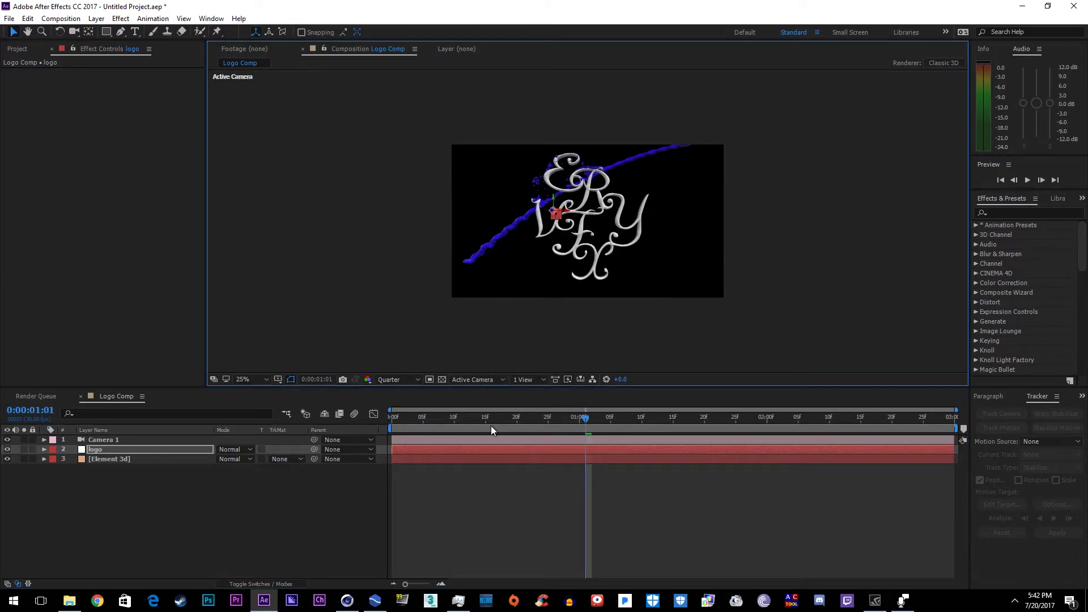
pyautogui.moveTo(488, 419); pyautogui.dragTo(501, 420)
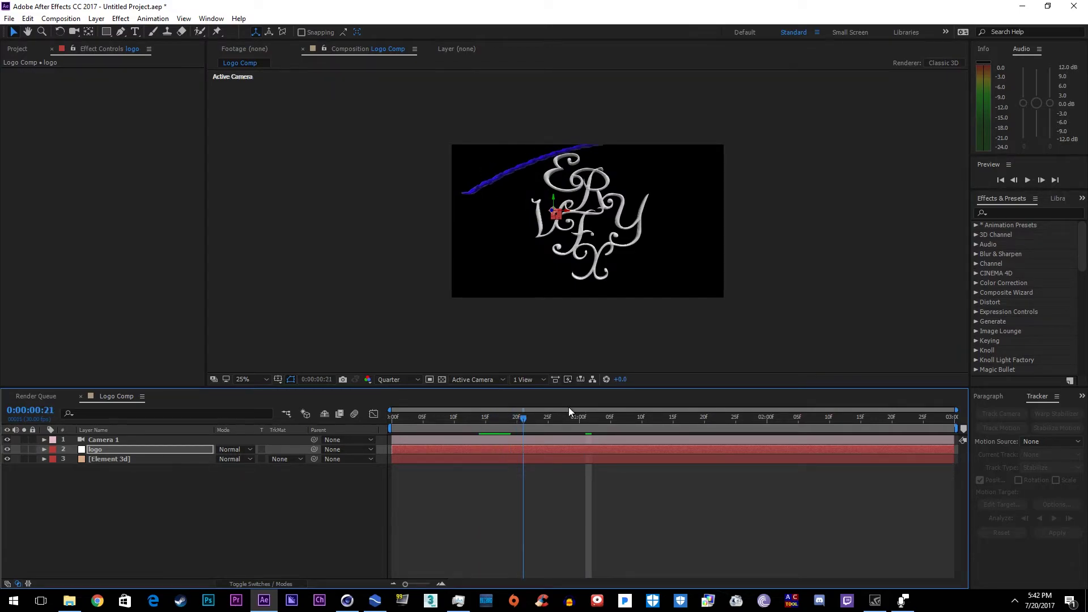
pyautogui.click(654, 418)
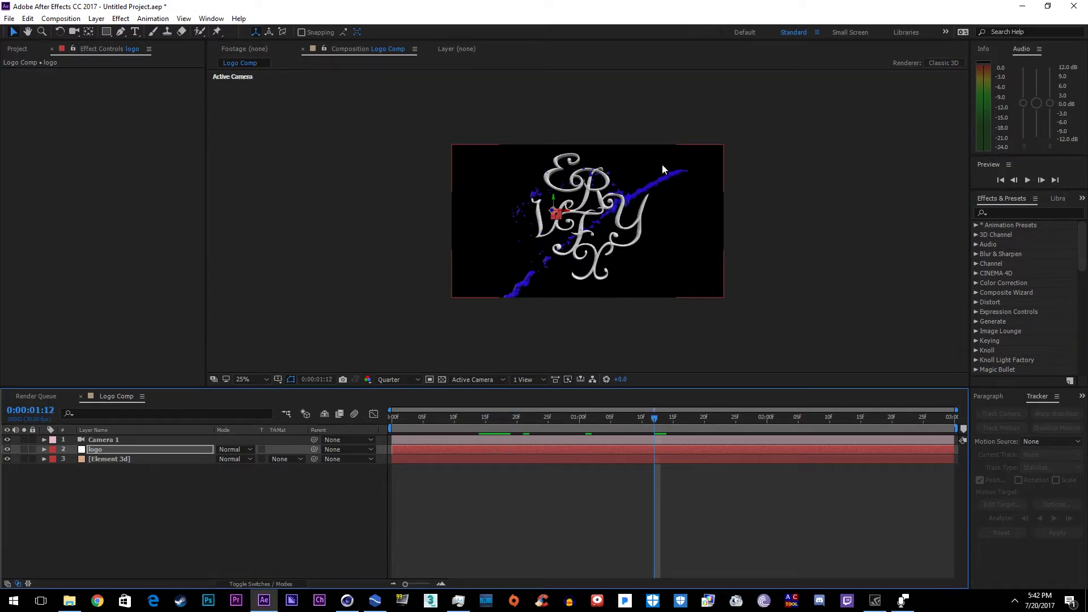
pyautogui.click(529, 419)
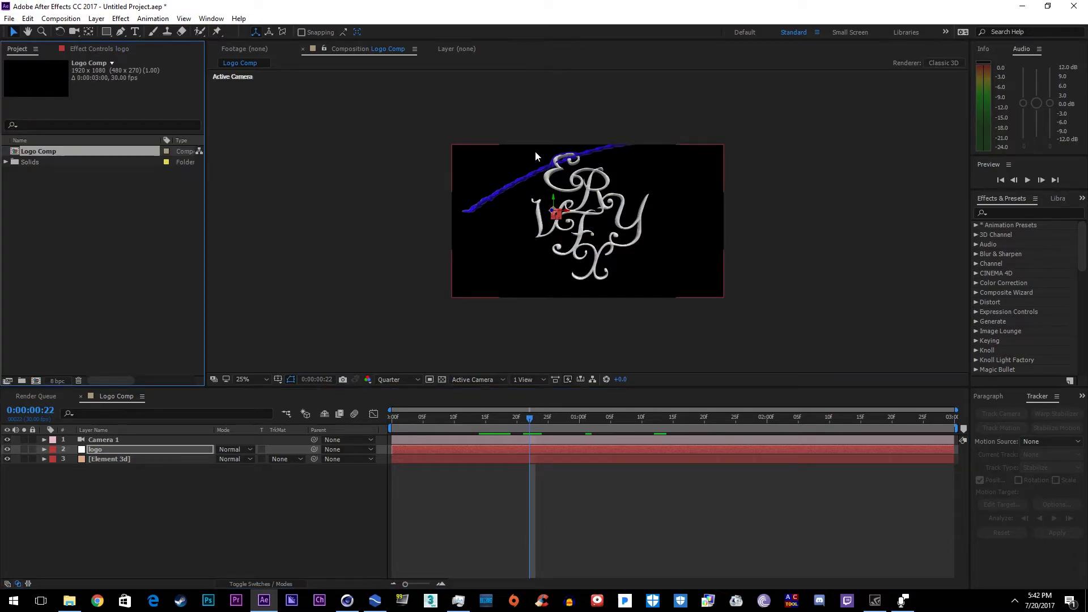
# Step: Select the Element 3d layer and reopen its Element 3D scene setup
pyautogui.hotkey('ctrl', '0')
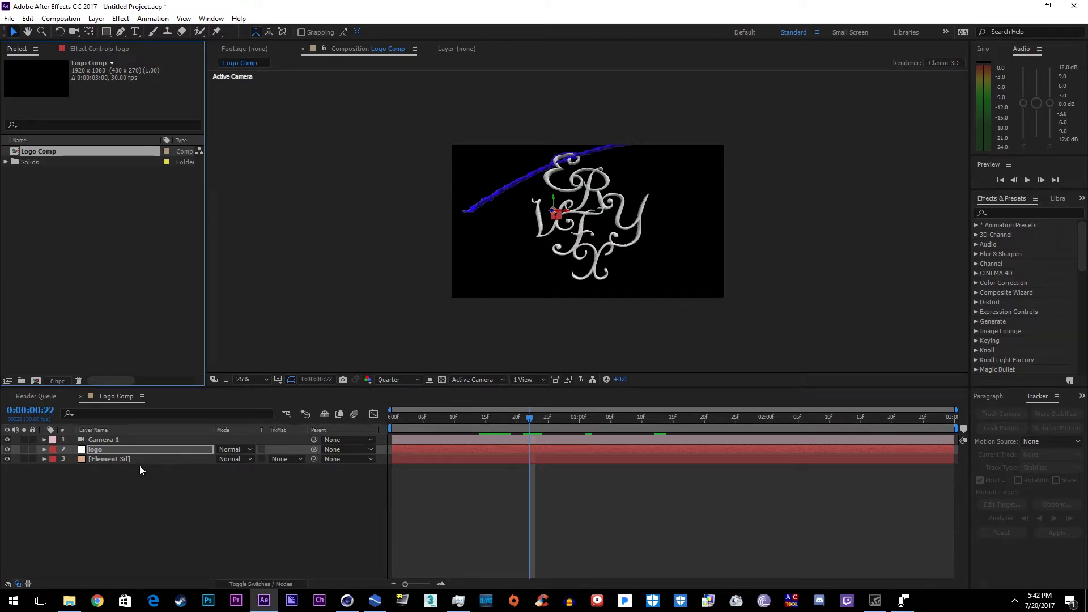
pyautogui.click(138, 466)
pyautogui.click(126, 459)
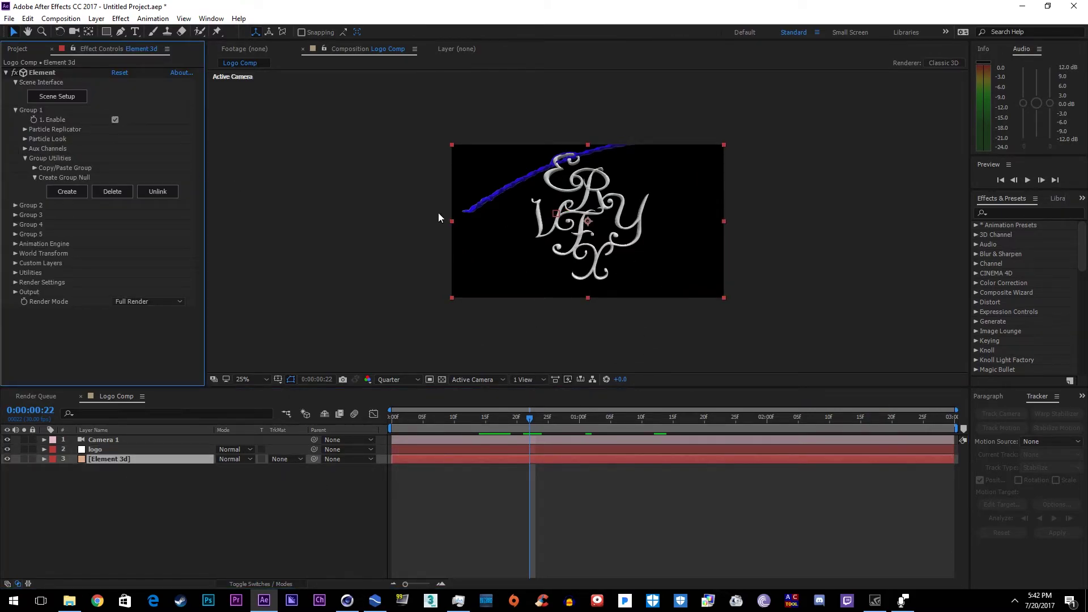
pyautogui.click(57, 96)
# Step: Browse the Metal material presets and drag a metal preset into the scene
pyautogui.click(62, 535)
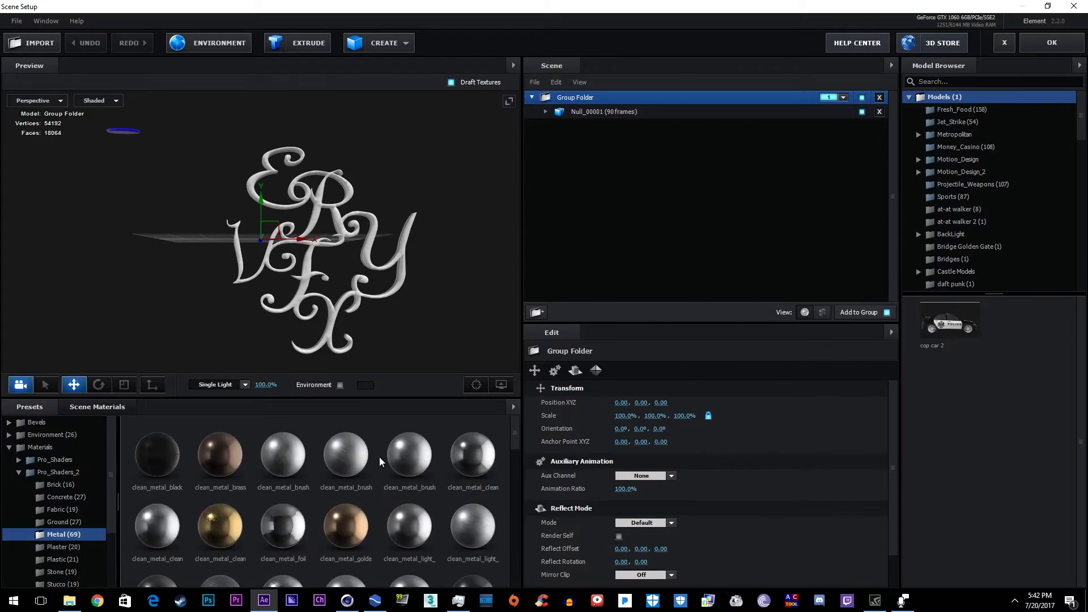
pyautogui.scroll(-2, 345, 521)
pyautogui.scroll(1, 240, 506)
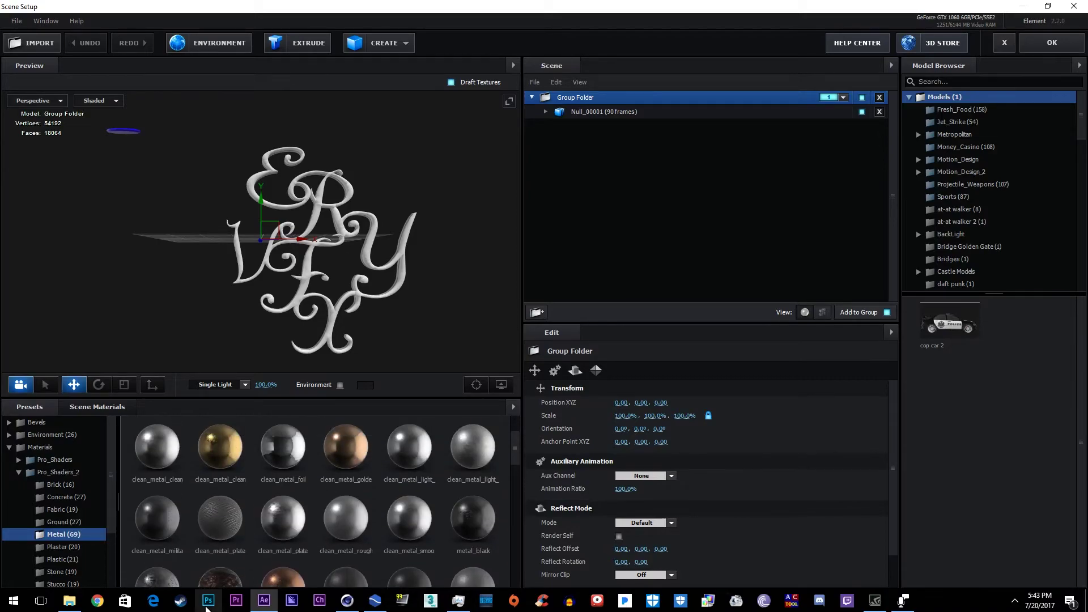
pyautogui.moveTo(158, 550); pyautogui.dragTo(264, 314)
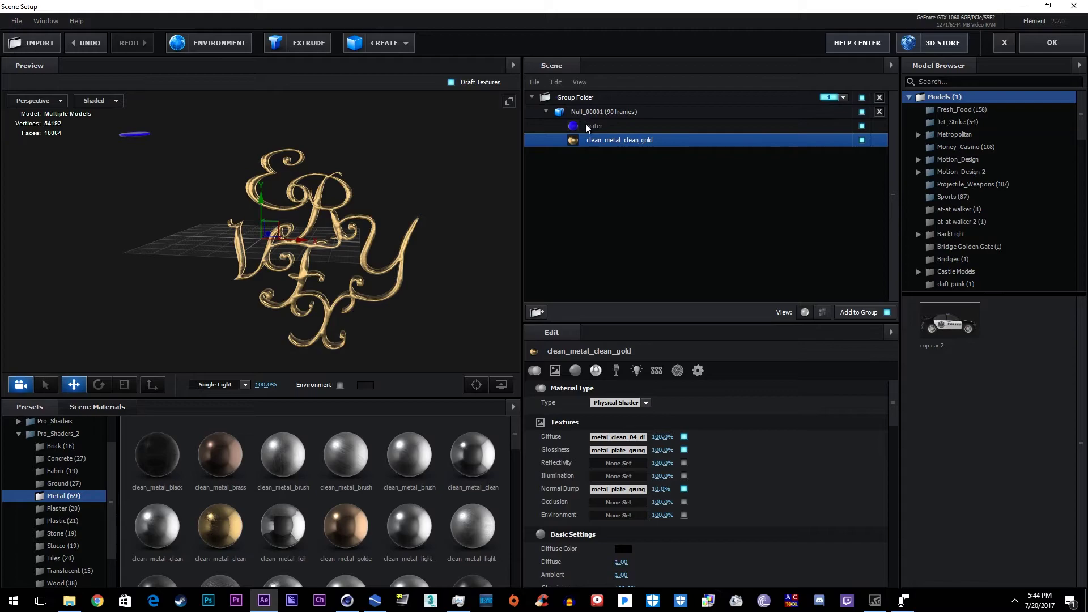
# Step: Select the water material and open the Sndbad presets folder
pyautogui.click(588, 127)
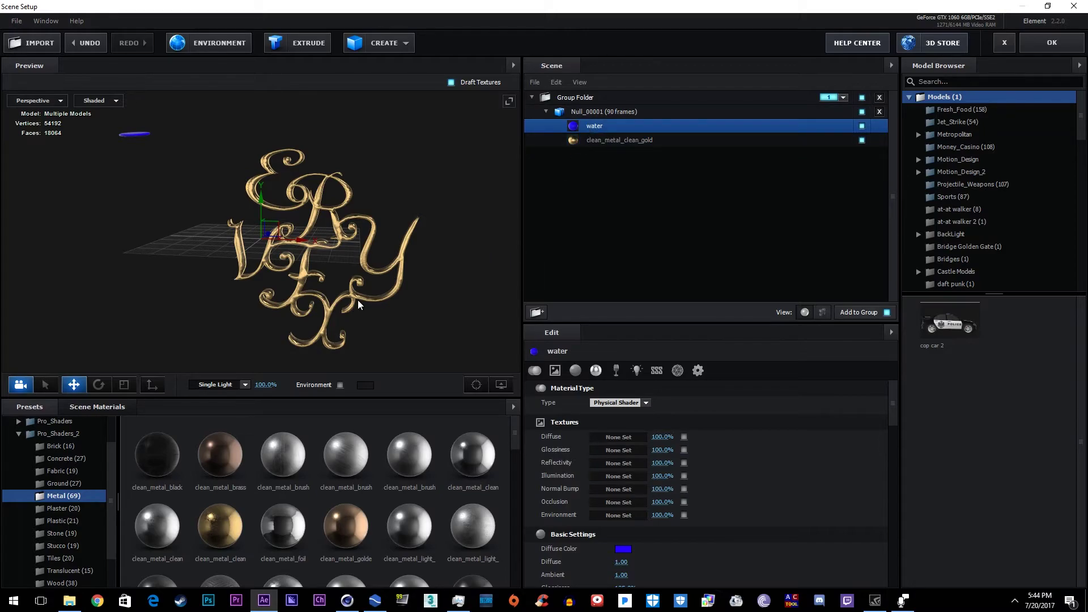
pyautogui.scroll(-6, 629, 454)
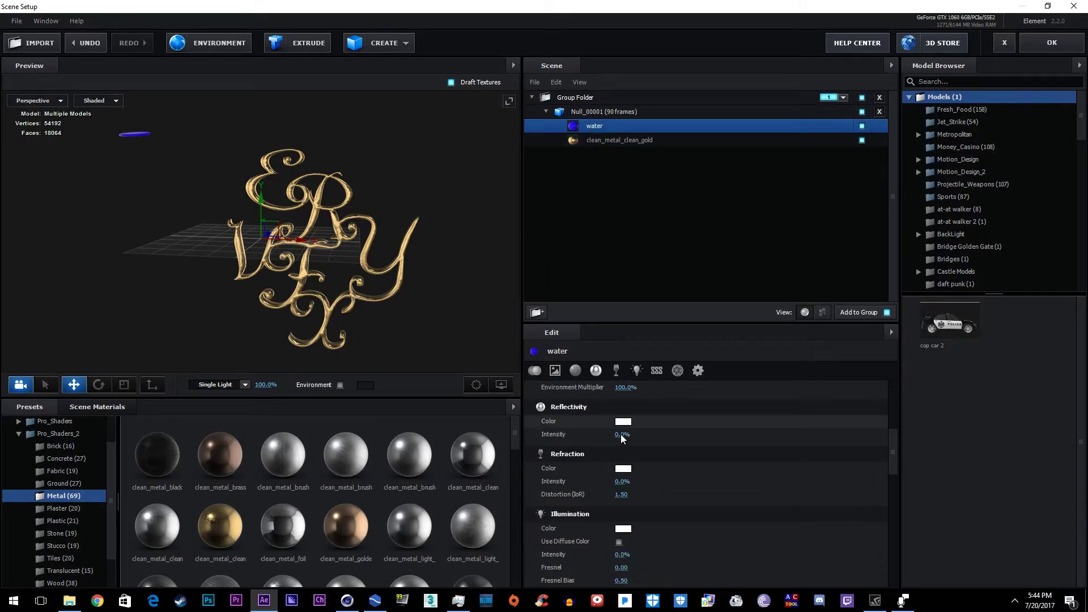
pyautogui.scroll(2, 622, 439)
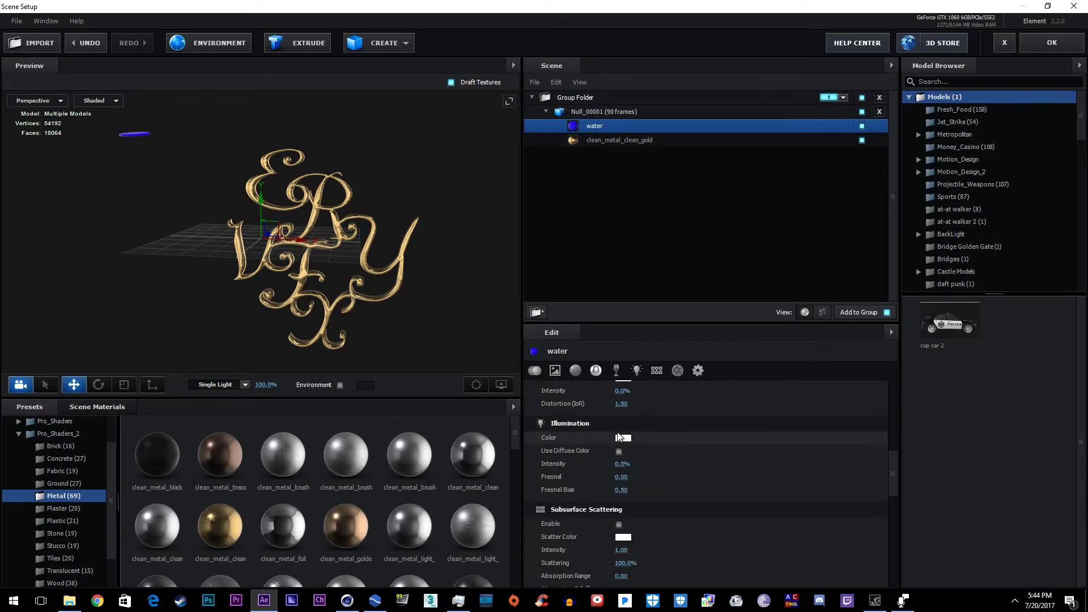
pyautogui.click(18, 434)
pyautogui.click(19, 497)
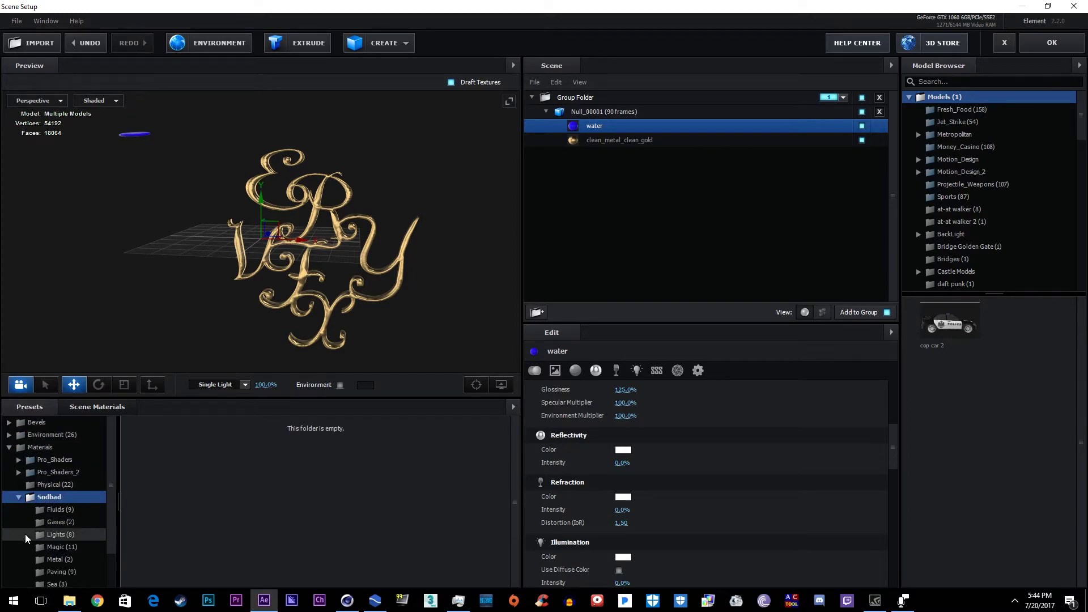
# Step: Browse the Sndbad categories (Metal, Lights, Gases, Magic, Paving, Wood) and settle on Sea
pyautogui.scroll(-1, 62, 513)
pyautogui.click(66, 519)
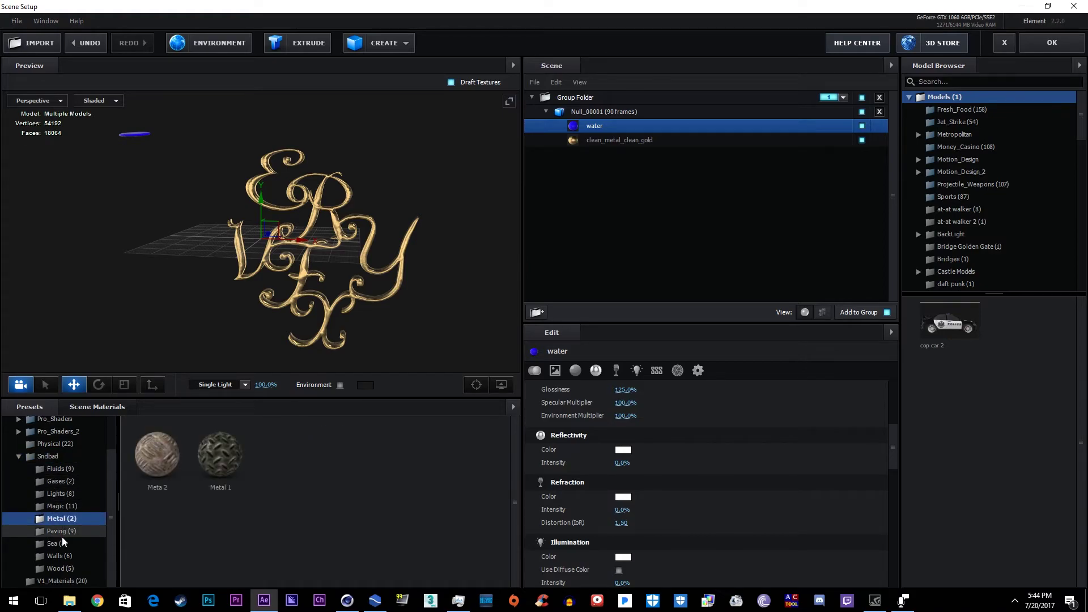
pyautogui.click(65, 493)
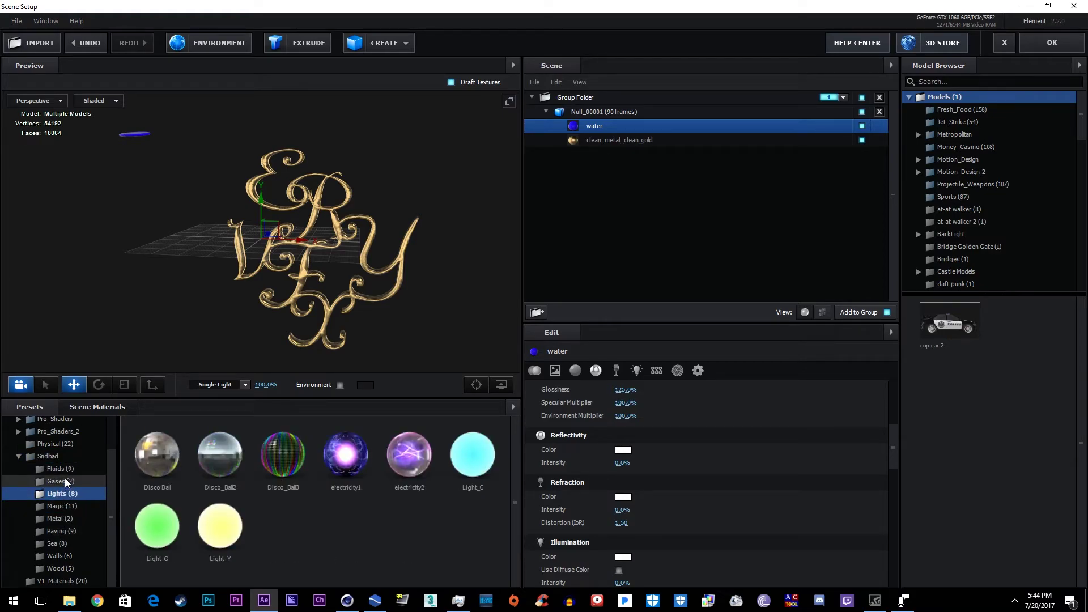
pyautogui.click(62, 481)
pyautogui.click(60, 469)
pyautogui.click(61, 482)
pyautogui.click(61, 506)
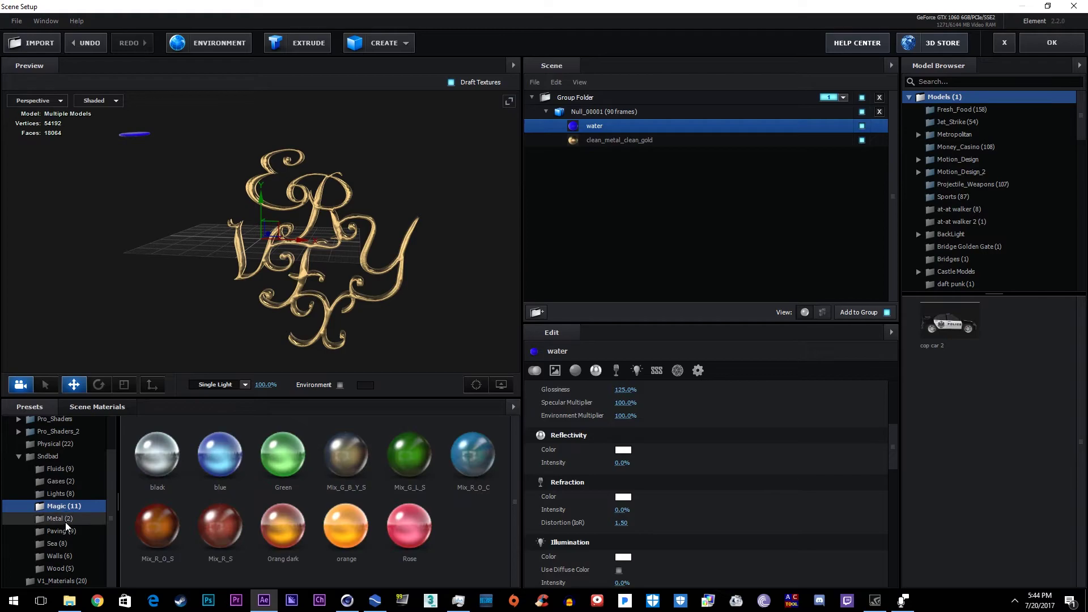
pyautogui.click(67, 530)
pyautogui.click(65, 543)
pyautogui.click(62, 569)
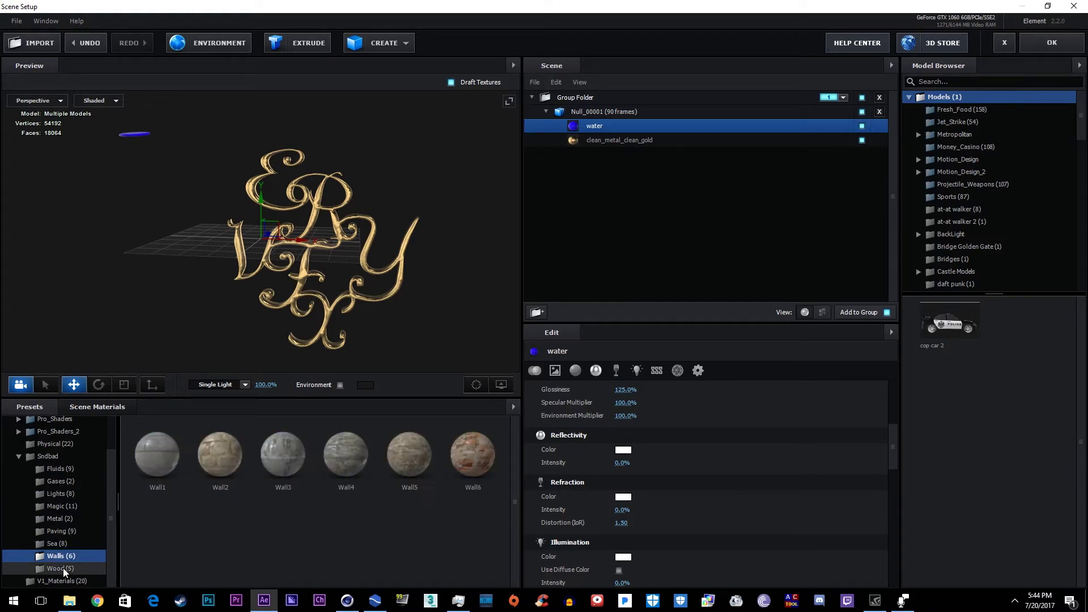
pyautogui.click(62, 544)
# Step: Apply Sea 3 to the water and set the model group's frame offset to 29
pyautogui.moveTo(277, 469); pyautogui.dragTo(135, 139)
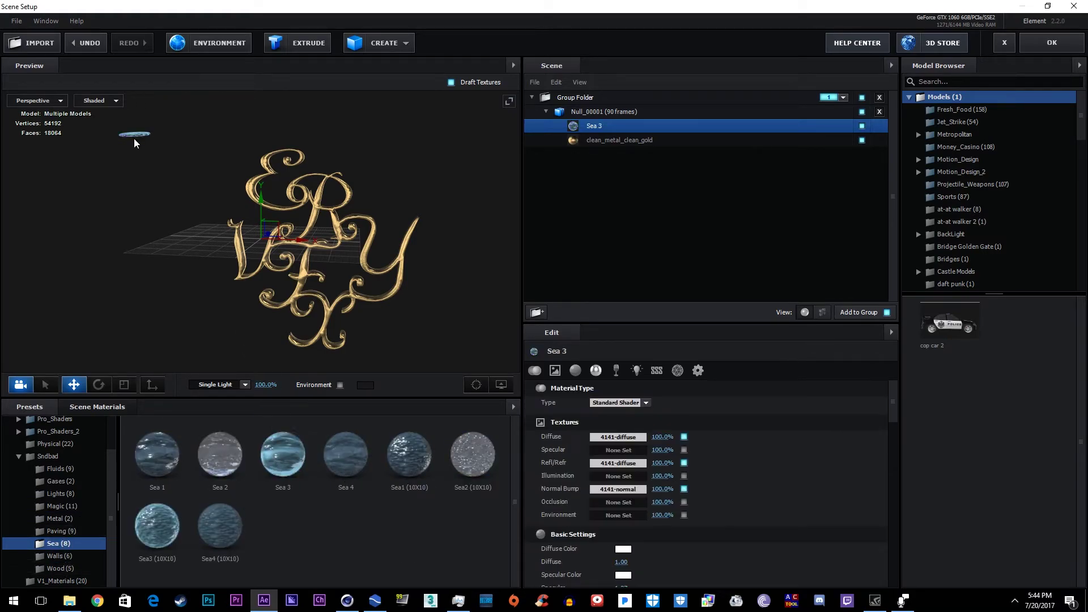
pyautogui.click(152, 242)
pyautogui.moveTo(174, 249); pyautogui.dragTo(337, 370)
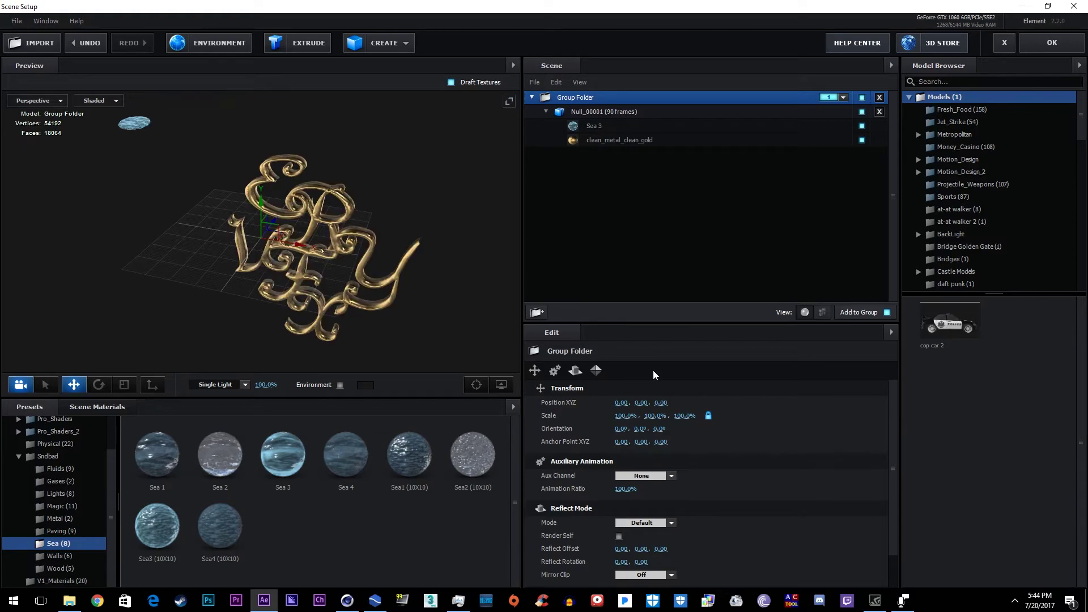
pyautogui.moveTo(617, 429); pyautogui.dragTo(695, 422)
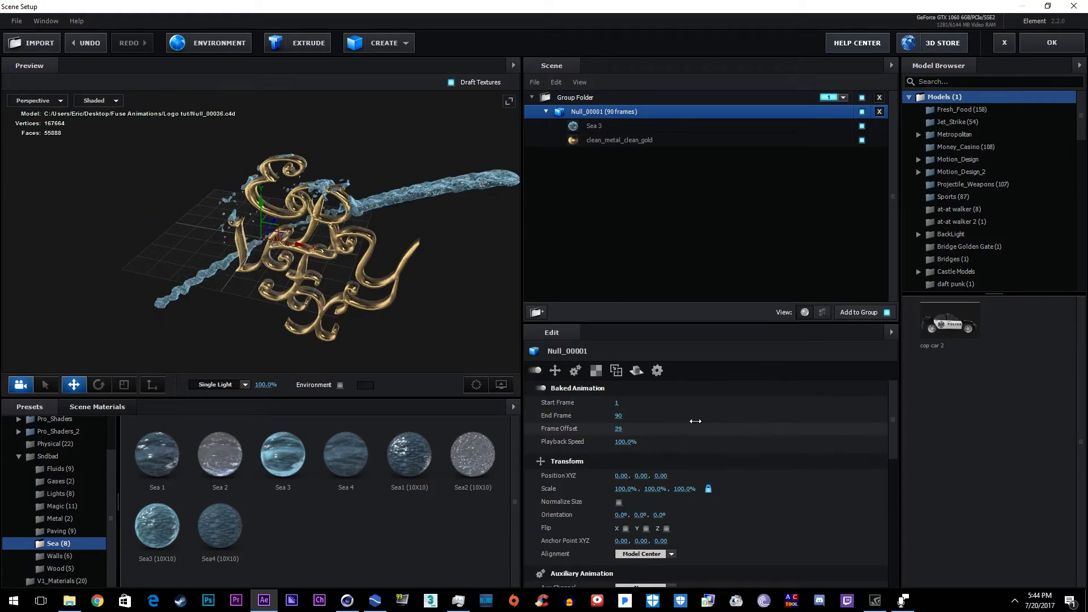
pyautogui.moveTo(340, 238); pyautogui.dragTo(216, 318)
pyautogui.scroll(3, 28, 479)
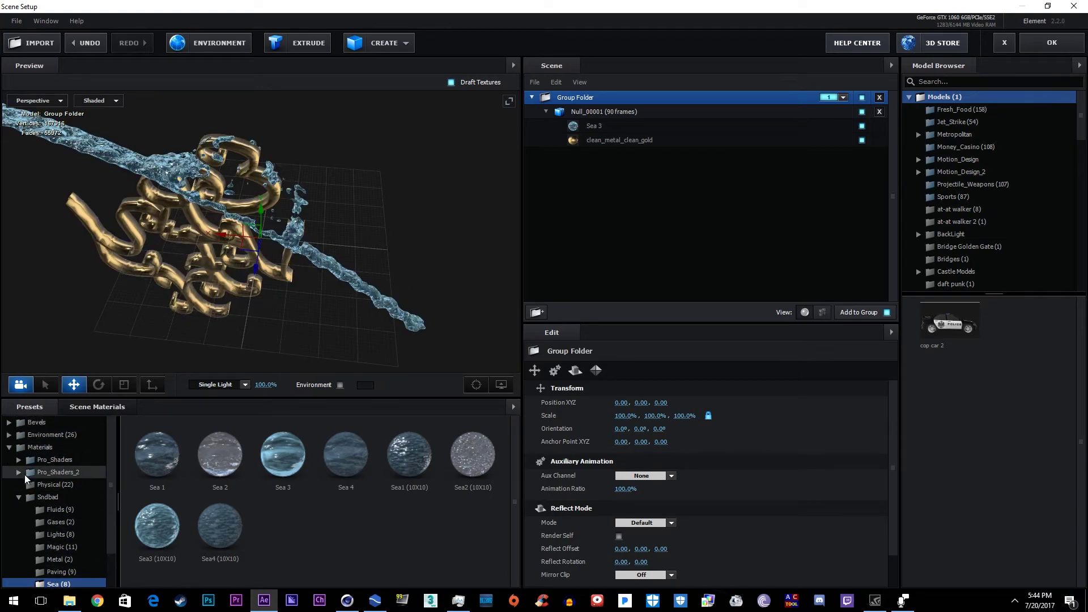
# Step: Try Pro_Shaders Translucent presets, including pool_water, on the water splash
pyautogui.click(39, 447)
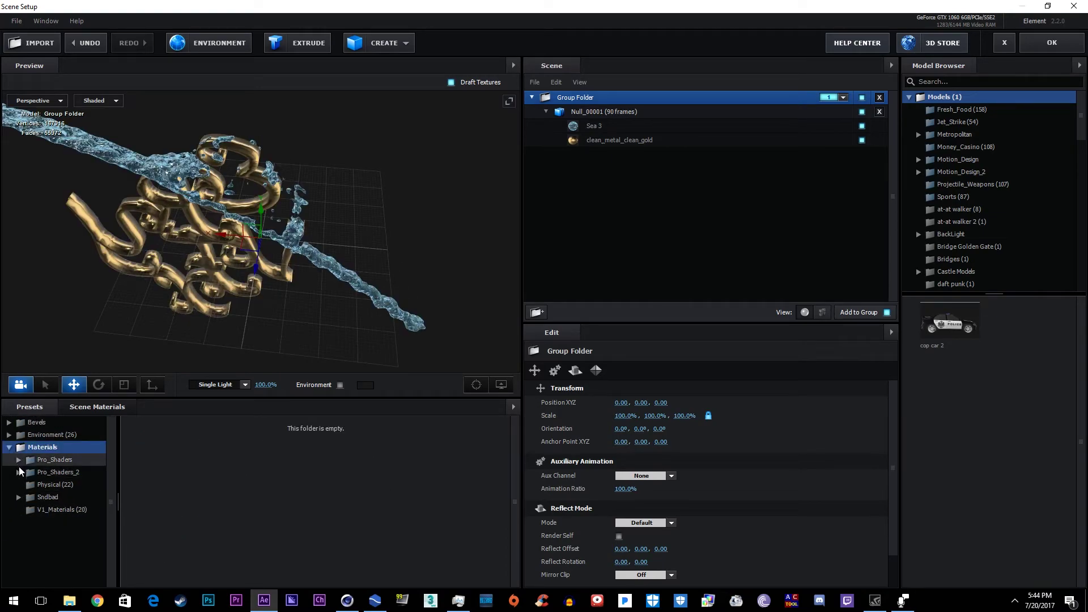
pyautogui.click(19, 459)
pyautogui.click(18, 461)
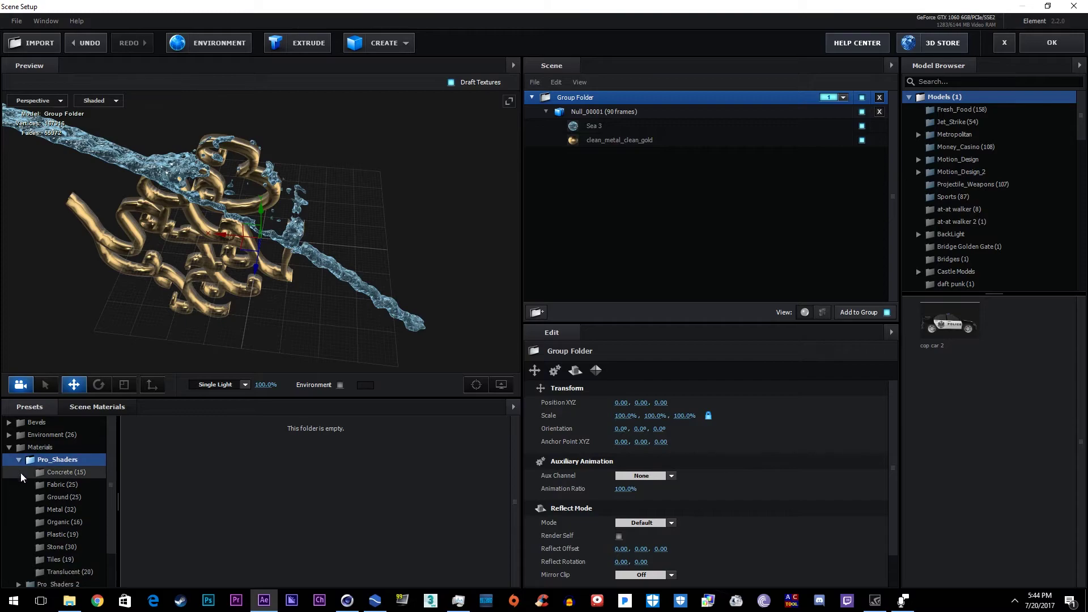
pyautogui.click(58, 571)
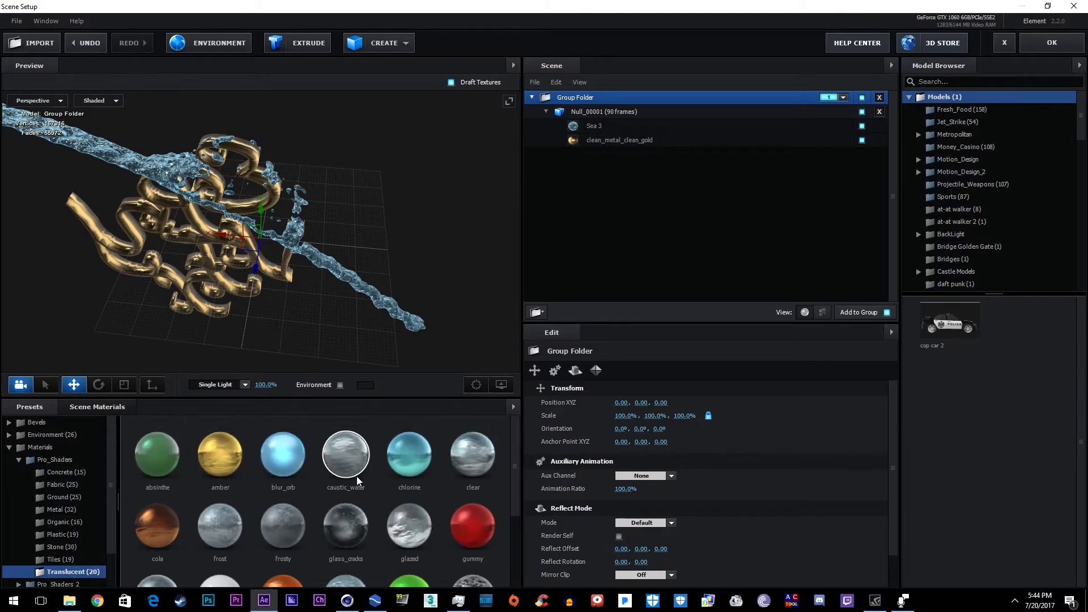
pyautogui.moveTo(356, 476); pyautogui.dragTo(338, 280)
pyautogui.scroll(-1, 340, 499)
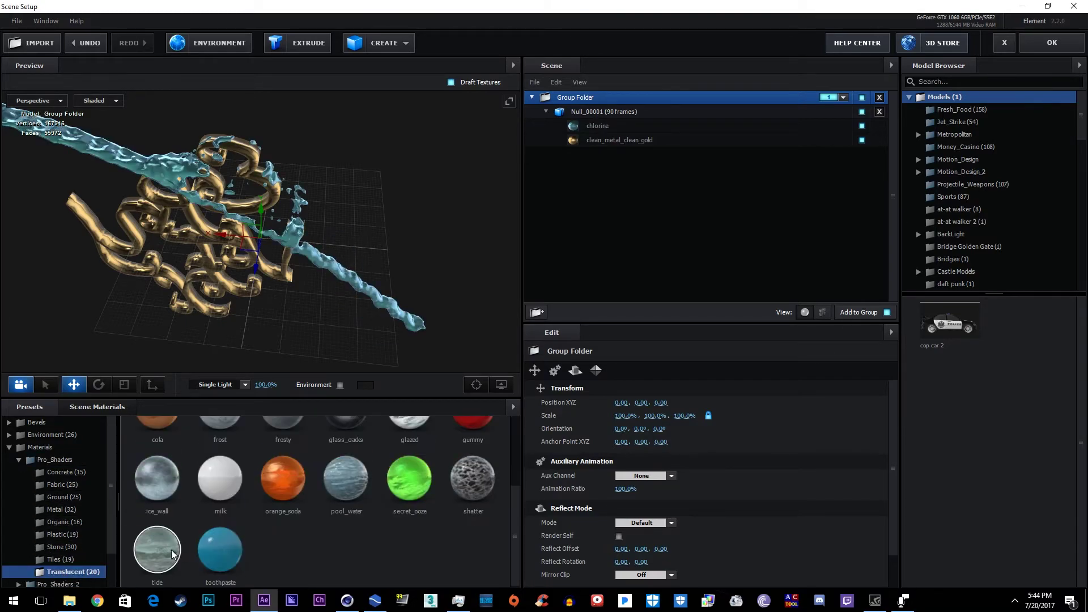
pyautogui.moveTo(348, 550); pyautogui.dragTo(294, 267)
pyautogui.moveTo(293, 339); pyautogui.dragTo(407, 312)
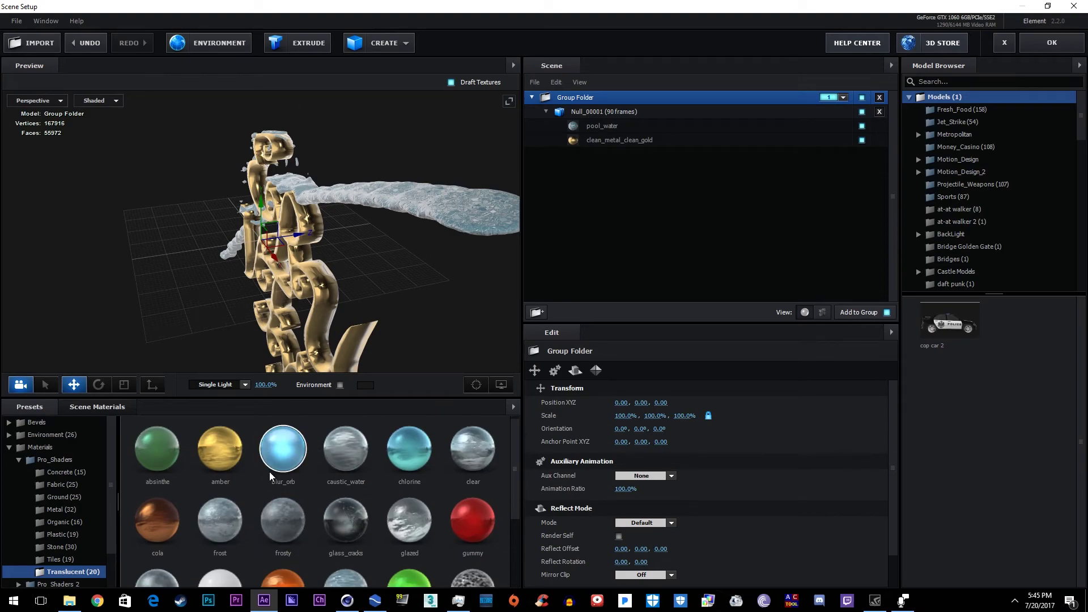
pyautogui.scroll(-1, 283, 488)
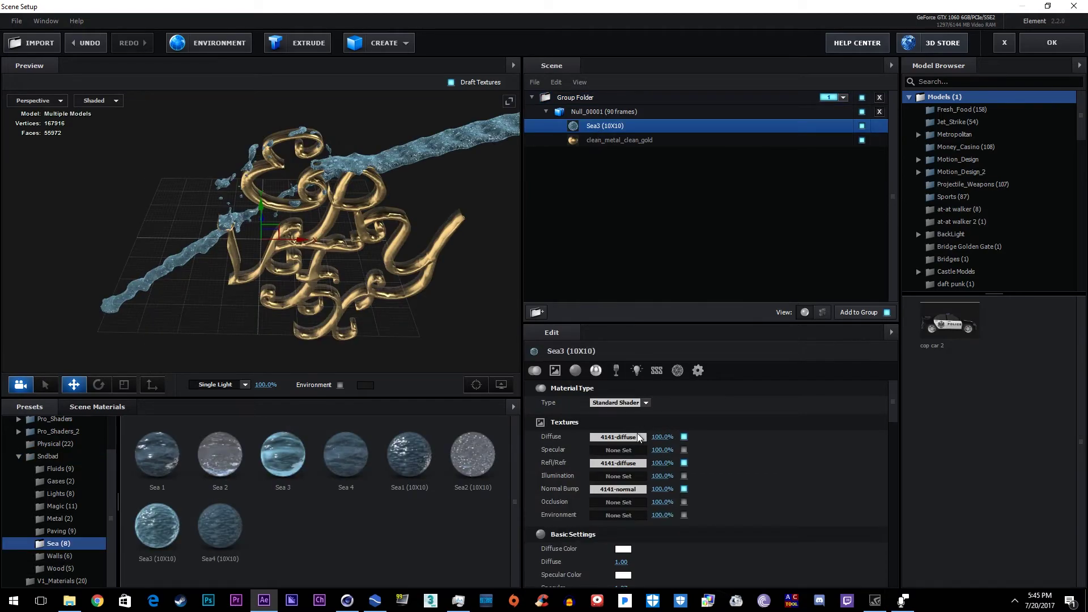
# Step: Set the Sea3 water material's Force Opacity to 76% in the Advanced settings
pyautogui.scroll(-5, 709, 454)
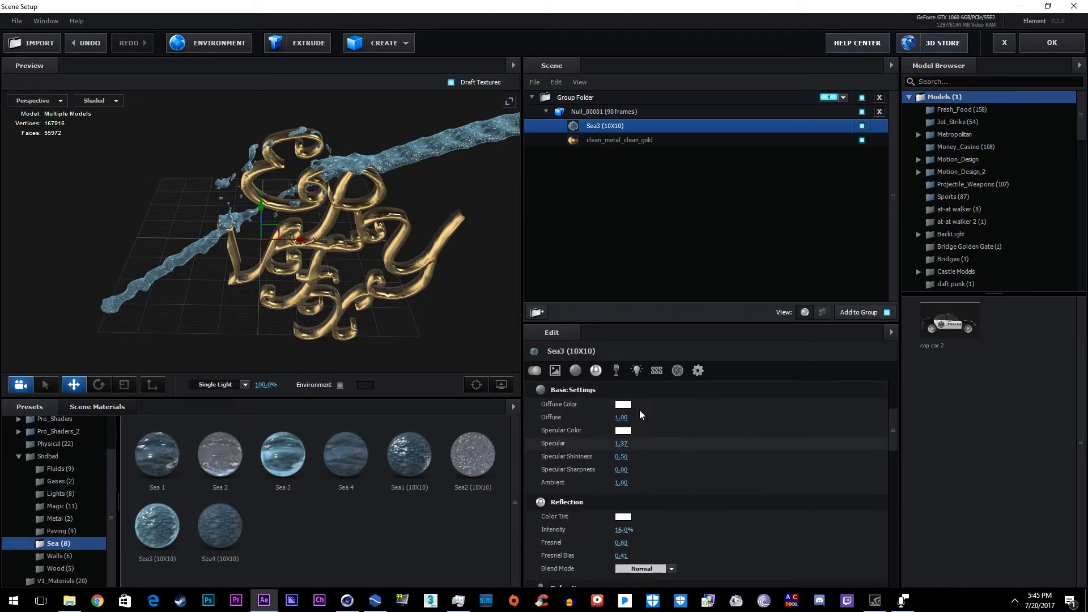
pyautogui.moveTo(394, 239); pyautogui.dragTo(452, 249)
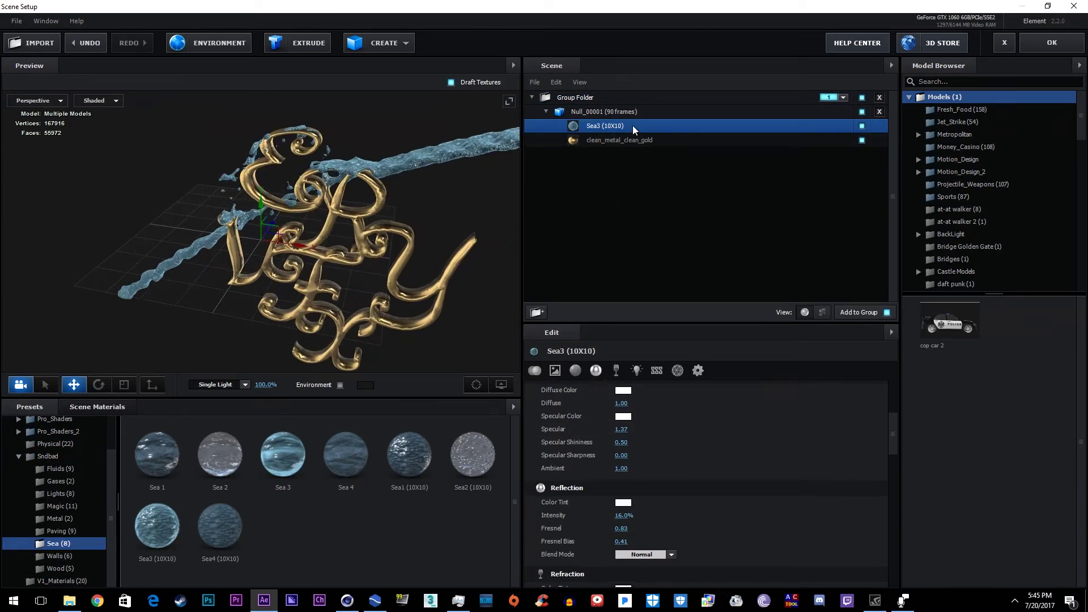
pyautogui.scroll(-10, 631, 432)
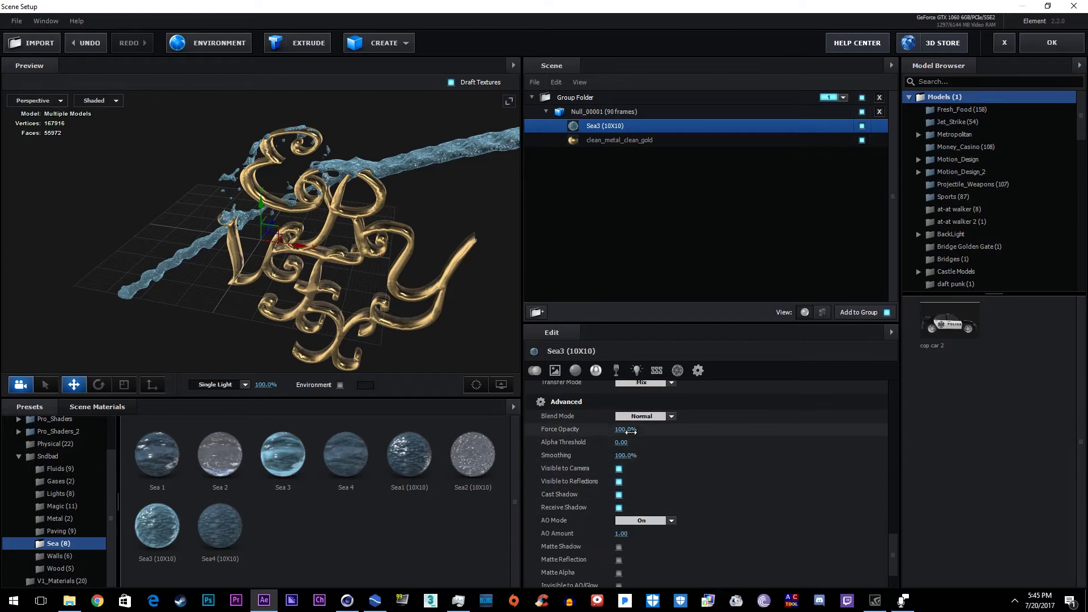
pyautogui.moveTo(631, 431); pyautogui.dragTo(617, 438)
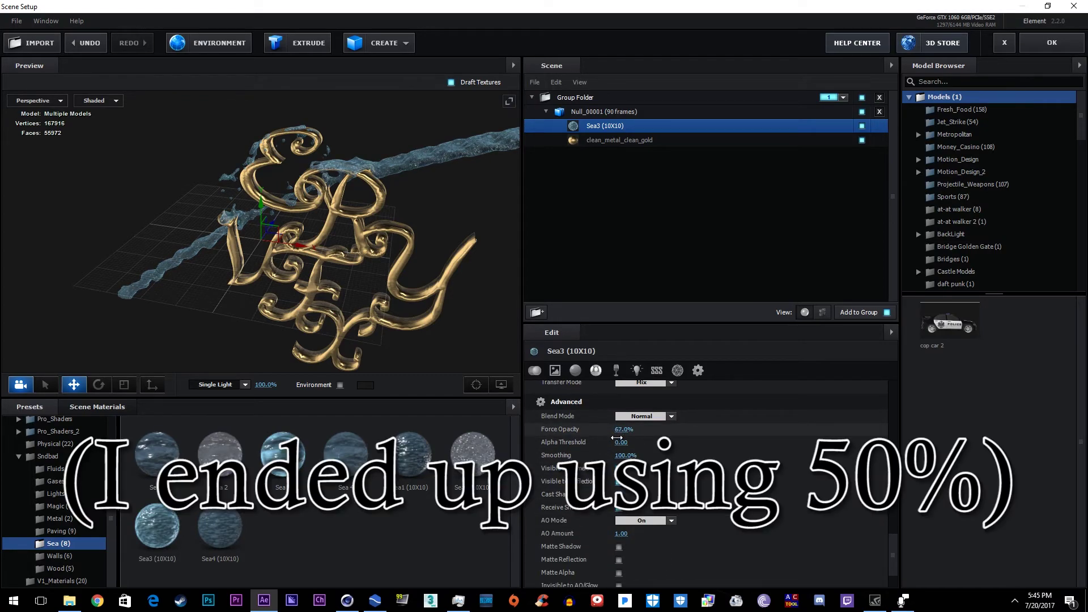
pyautogui.click(623, 429)
pyautogui.write('76')
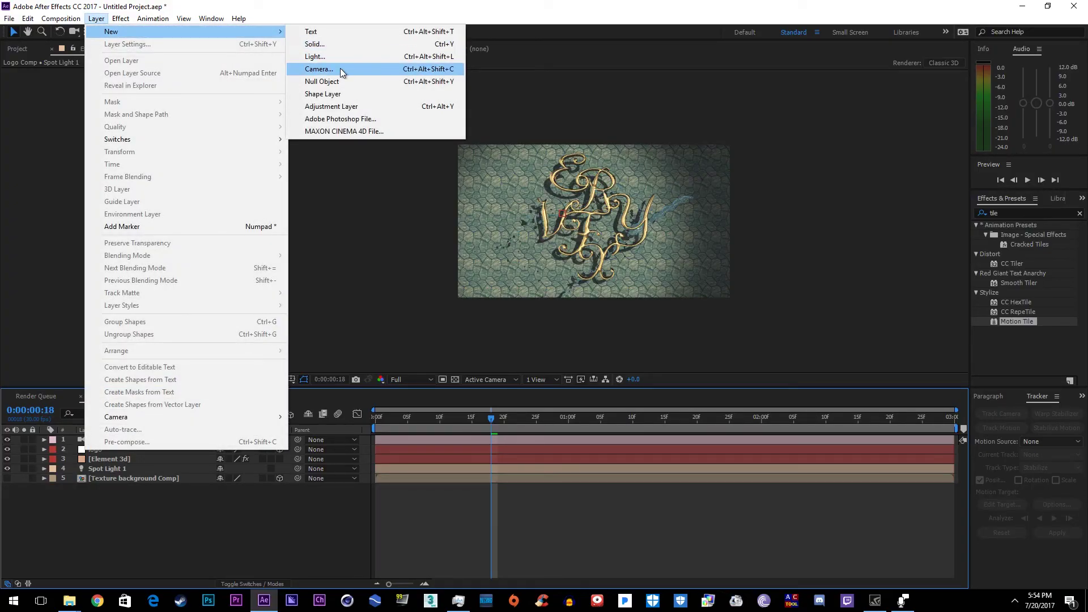
# Step: Add an adjustment layer and apply Pixel Motion Blur found via a 'motion blur' search
pyautogui.click(338, 106)
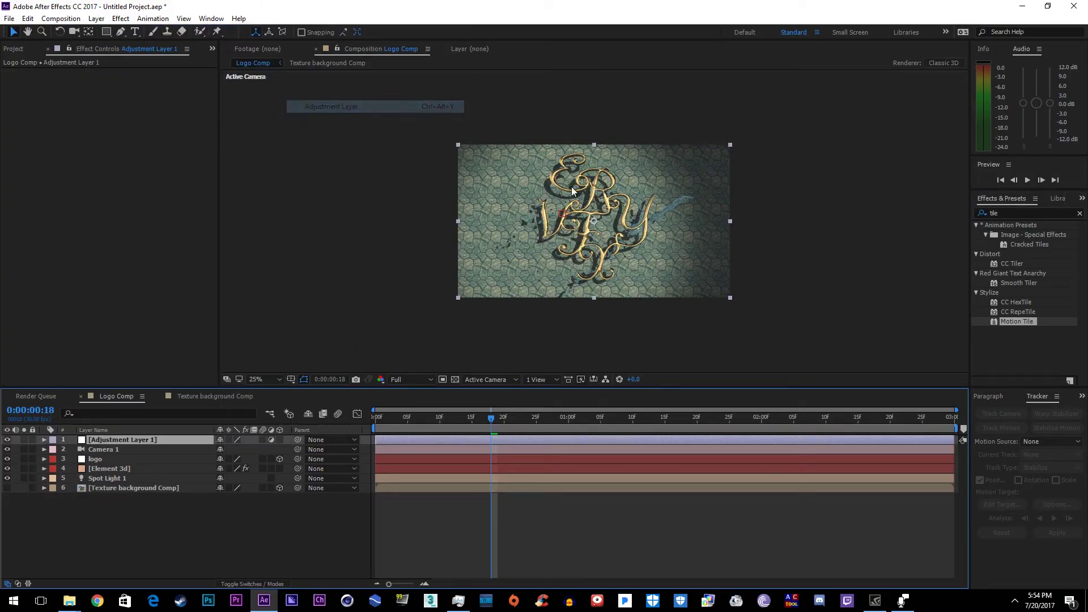
pyautogui.click(1032, 212)
pyautogui.write('moti')
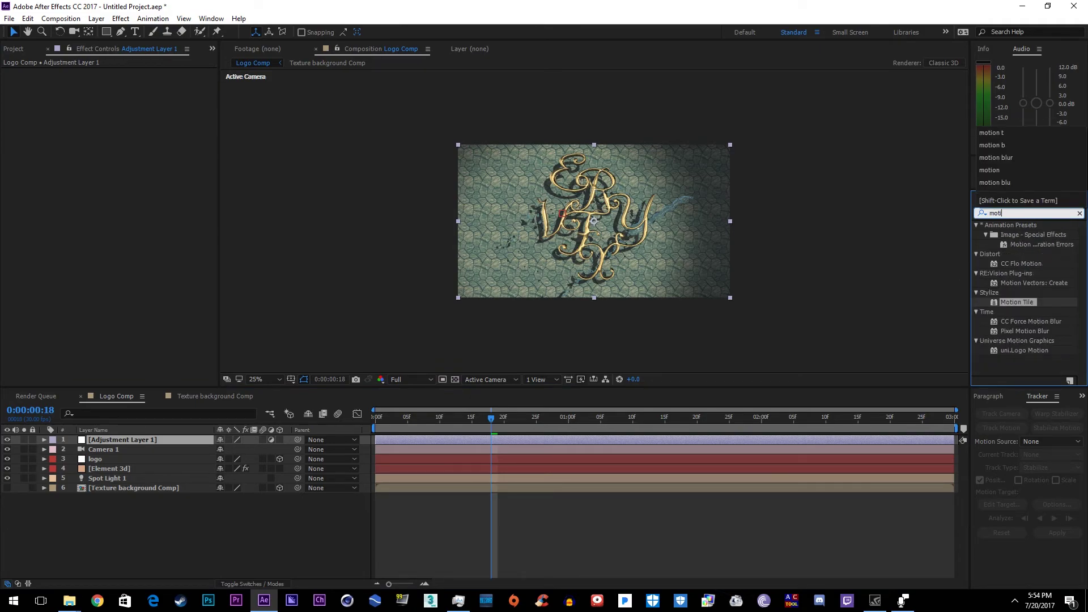
pyautogui.write('on blur')
pyautogui.moveTo(1024, 245); pyautogui.dragTo(689, 441)
# Step: Inspect the Element 3D layer's ambient occlusion settings and make the adjustment layer visible
pyautogui.click(525, 287)
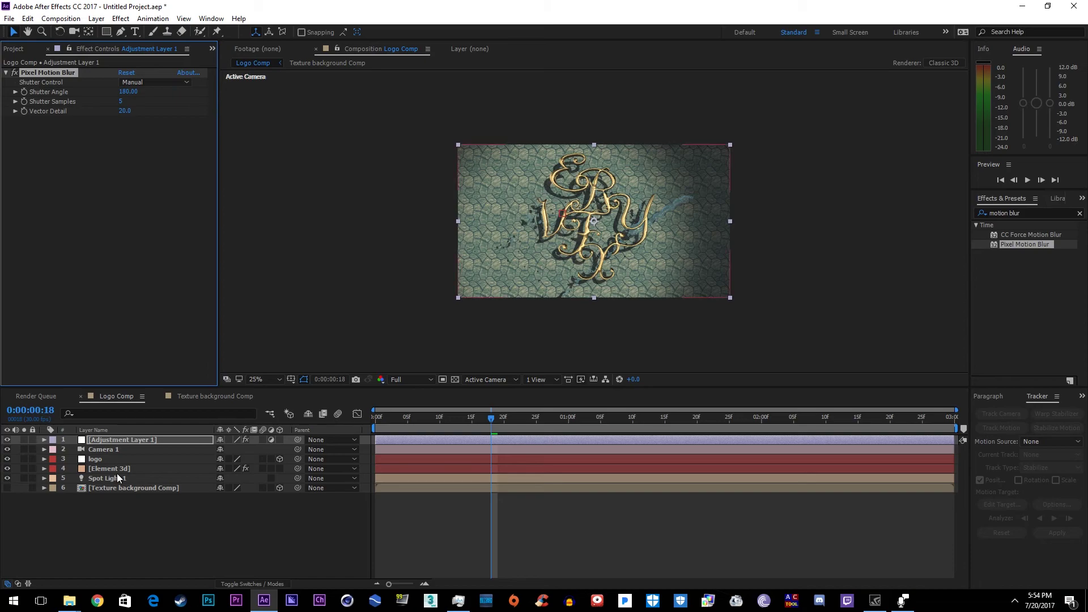
pyautogui.scroll(-5, 96, 287)
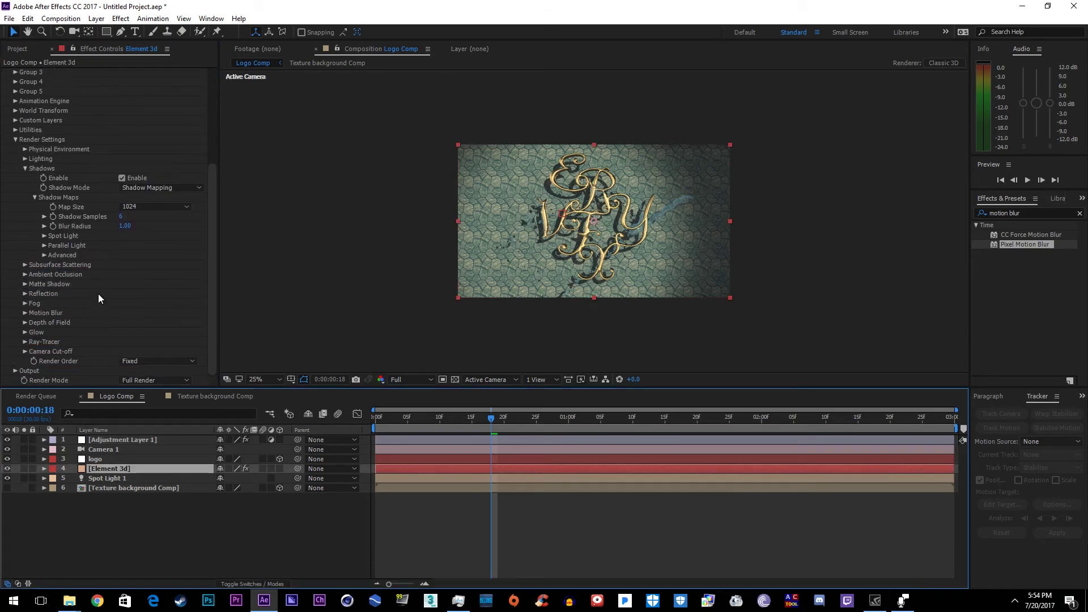
pyautogui.click(38, 272)
pyautogui.scroll(-1, 38, 273)
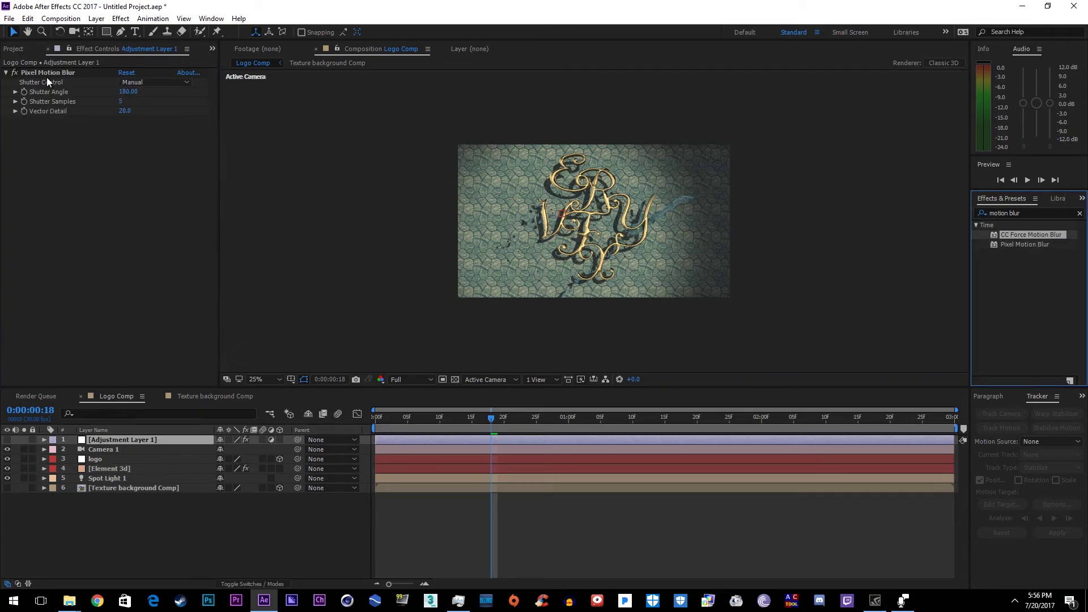
pyautogui.click(6, 440)
# Step: Zoom the comp to 100% and add CC Force Motion Blur beneath Pixel Motion Blur
pyautogui.press('.')
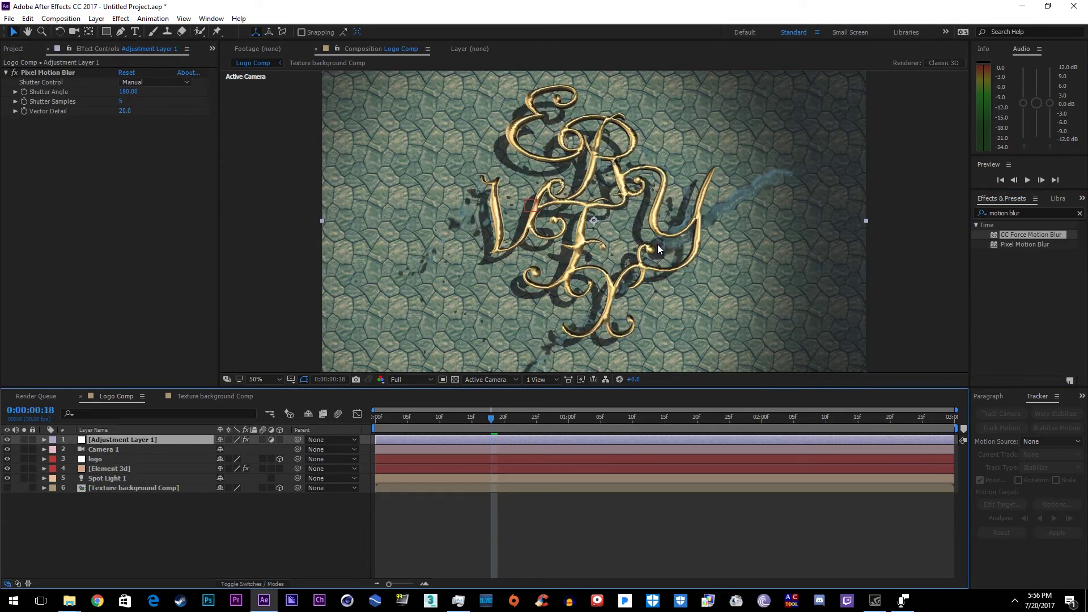
pyautogui.press('.')
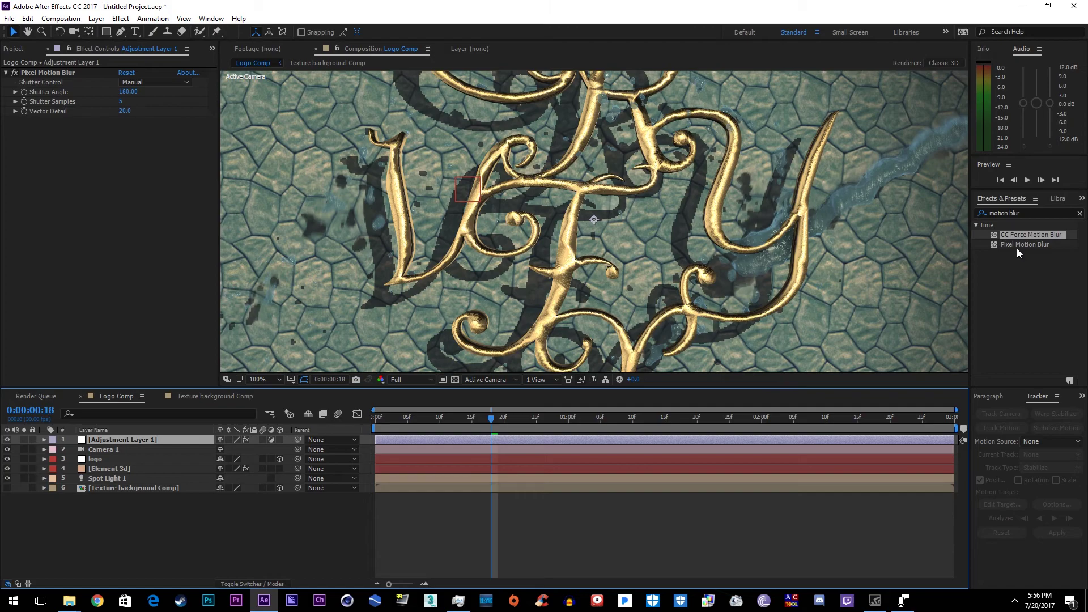
pyautogui.click(1020, 245)
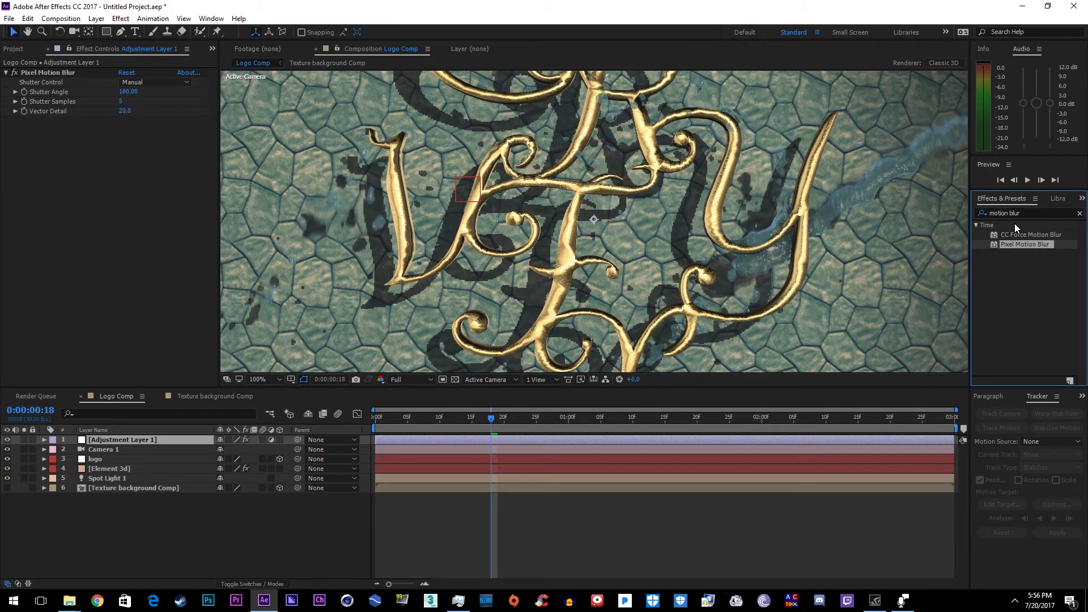
pyautogui.moveTo(1017, 234); pyautogui.dragTo(133, 123)
pyautogui.moveTo(63, 151); pyautogui.dragTo(62, 151)
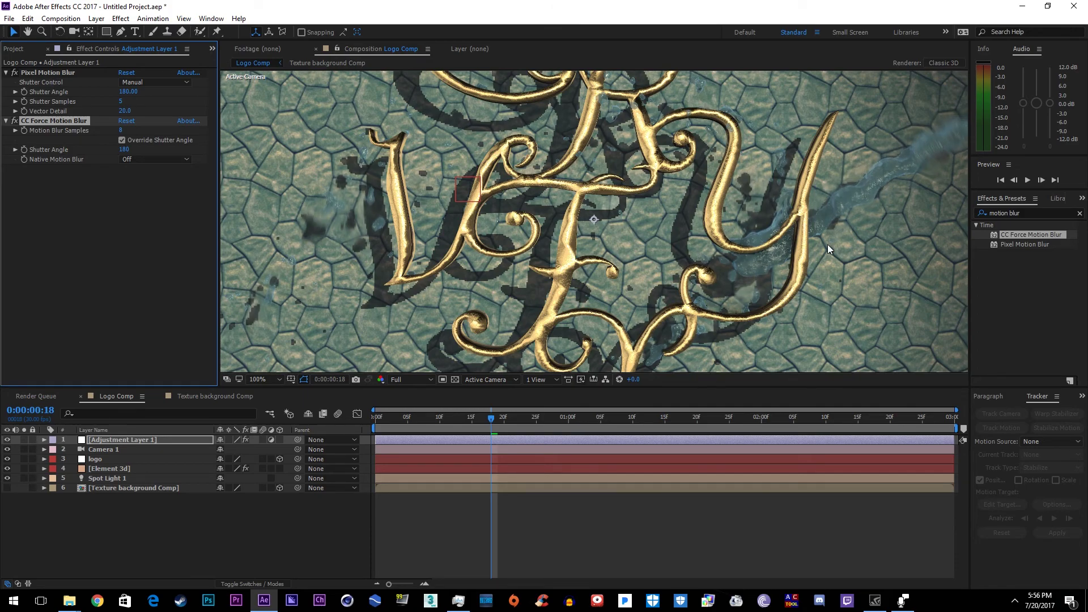
# Step: Open the Layer > New menu to create another layer
pyautogui.scroll(-4, 421, 288)
pyautogui.click(96, 18)
pyautogui.moveTo(116, 31)
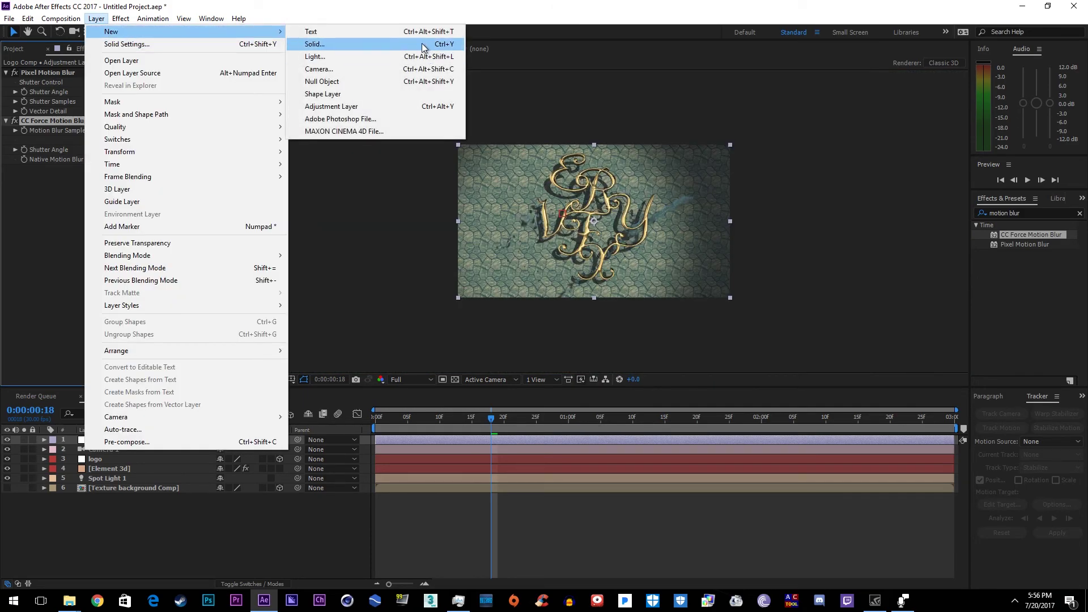